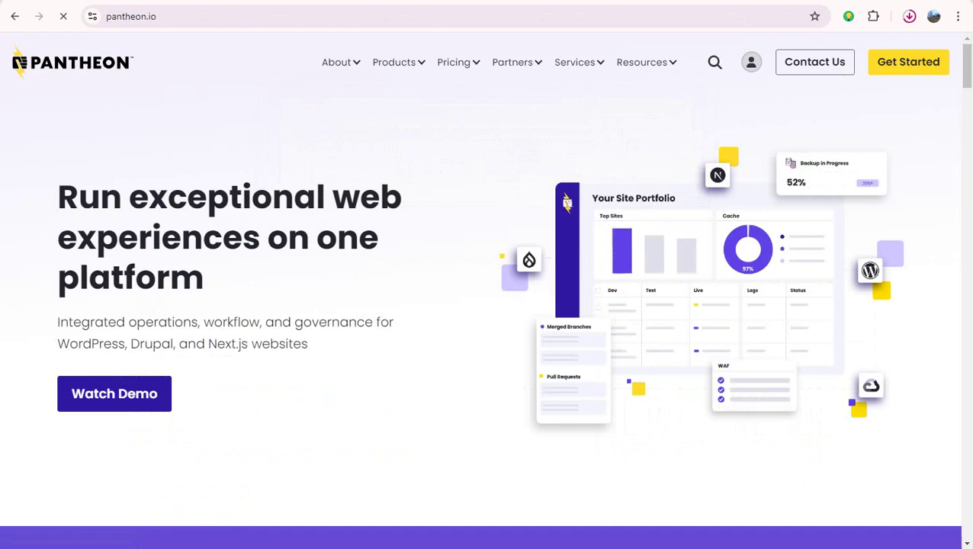
- Look through the Pantheon homepage, from the hero section through features, customer stories and industry solutions to the footer links
{"action": "scroll", "coordinate": [486, 305], "scroll_direction": "down", "scroll_amount": 7}
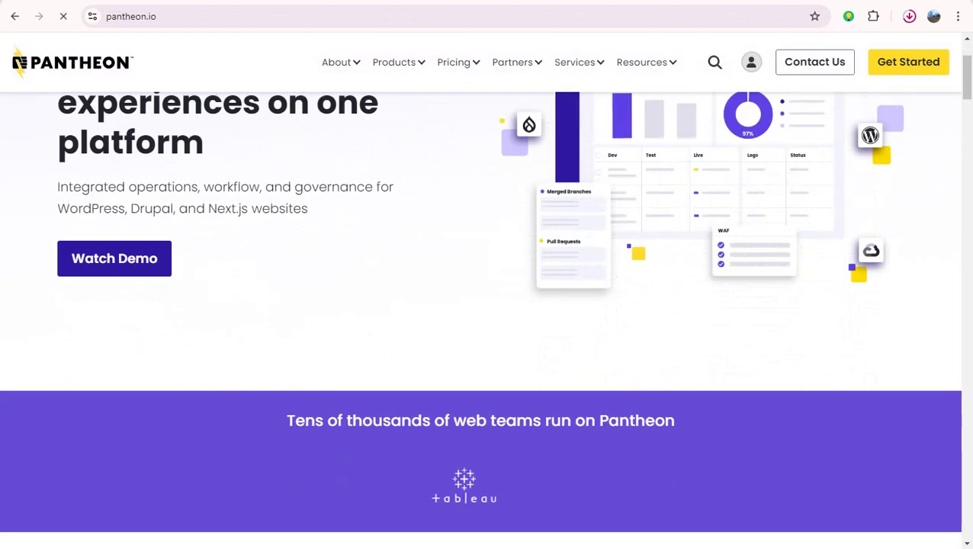
{"action": "scroll", "coordinate": [486, 305], "scroll_direction": "down", "scroll_amount": 4}
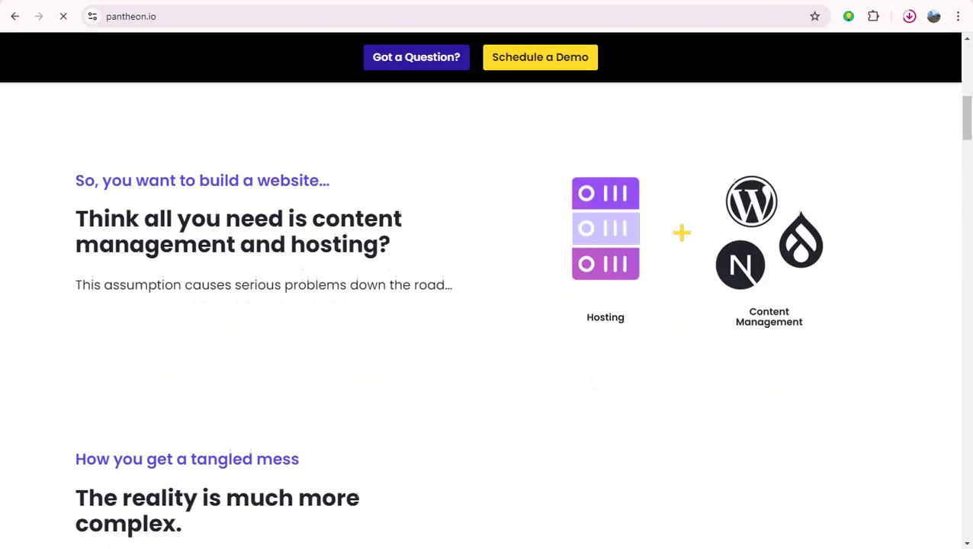
{"action": "scroll", "coordinate": [486, 305], "scroll_direction": "down", "scroll_amount": 9}
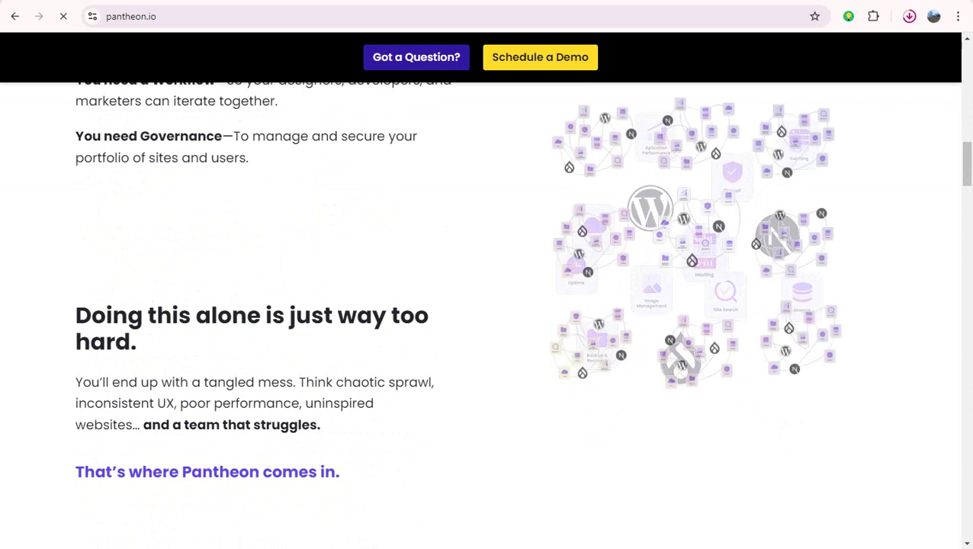
{"action": "scroll", "coordinate": [487, 305], "scroll_direction": "down", "scroll_amount": 4}
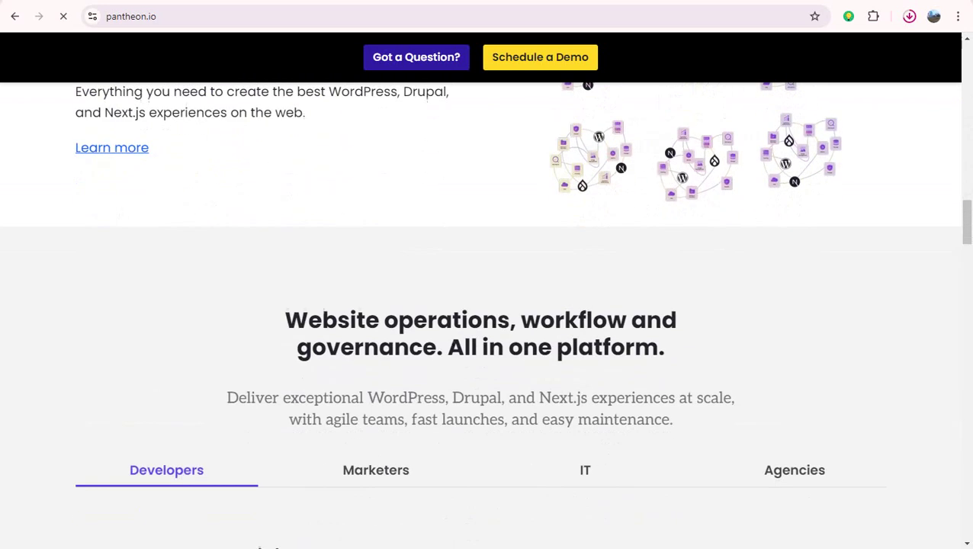
{"action": "scroll", "coordinate": [486, 305], "scroll_direction": "down", "scroll_amount": 2}
{"action": "scroll", "coordinate": [487, 305], "scroll_direction": "down", "scroll_amount": 4}
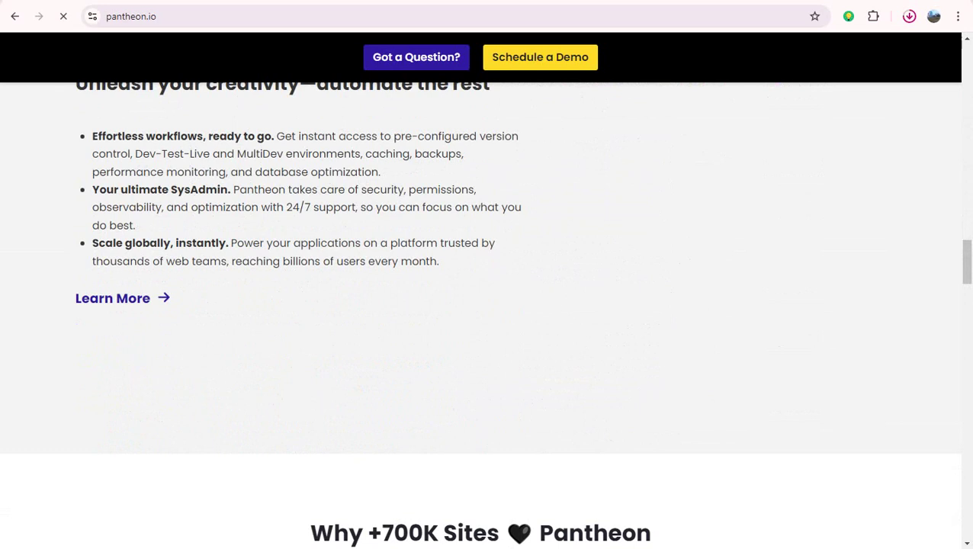
{"action": "scroll", "coordinate": [487, 305], "scroll_direction": "down", "scroll_amount": 8}
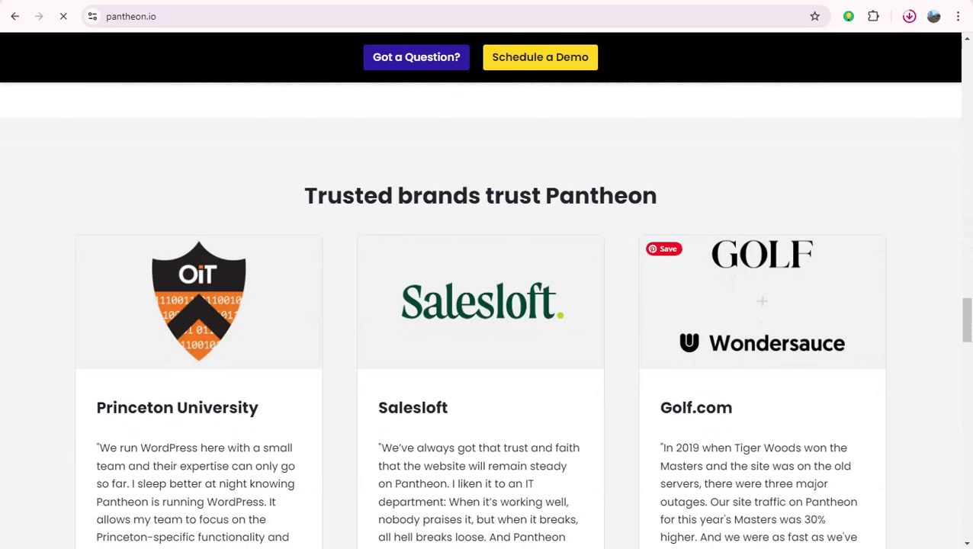
{"action": "scroll", "coordinate": [486, 305], "scroll_direction": "down", "scroll_amount": 12}
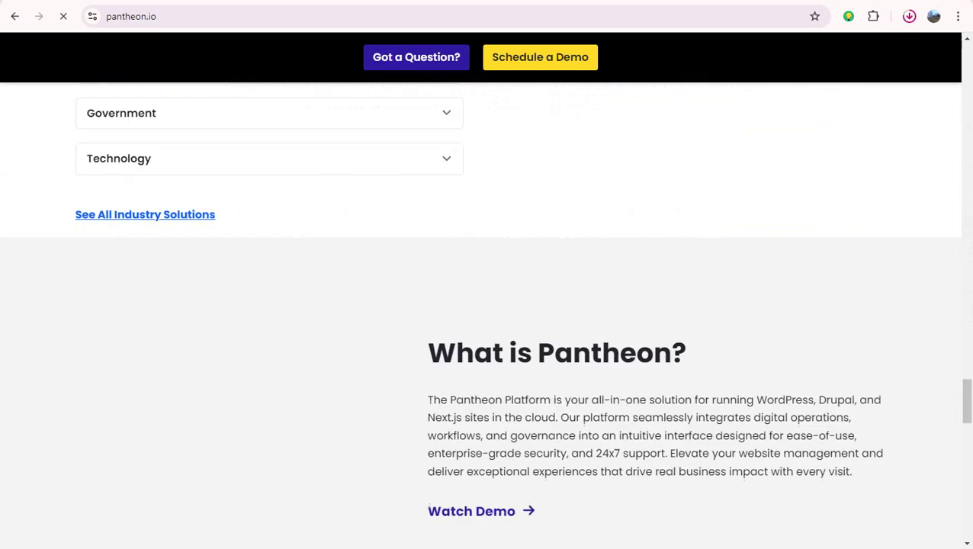
{"action": "scroll", "coordinate": [486, 305], "scroll_direction": "down", "scroll_amount": 8}
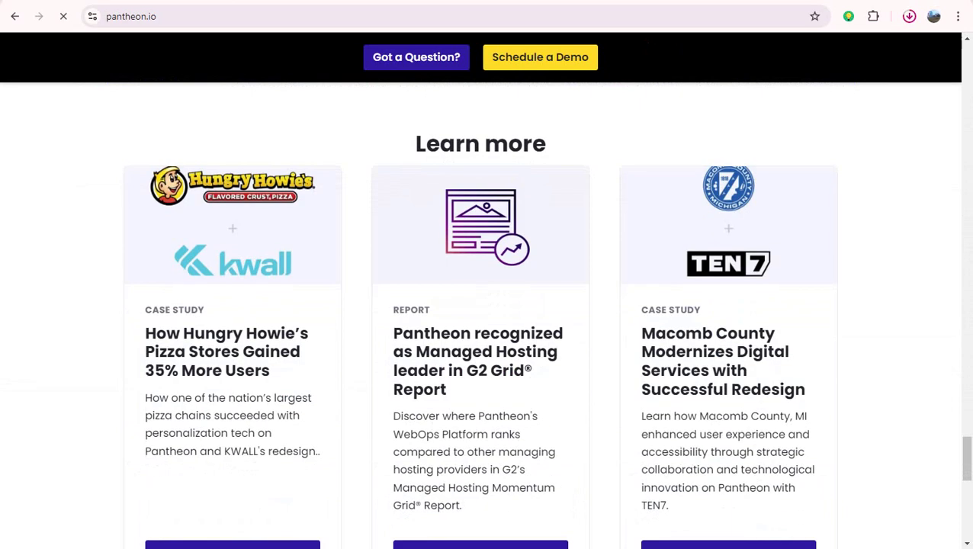
{"action": "scroll", "coordinate": [486, 305], "scroll_direction": "down", "scroll_amount": 8}
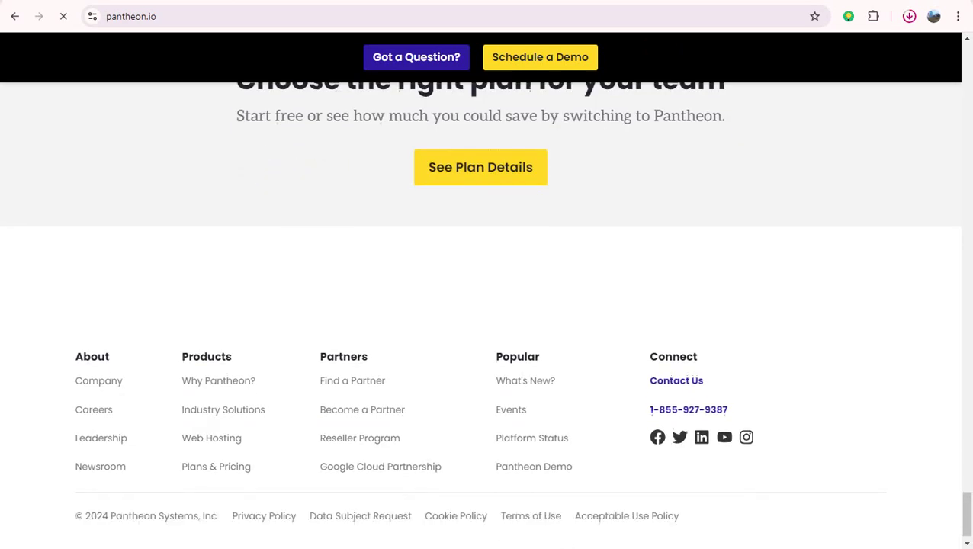
{"action": "scroll", "coordinate": [487, 305], "scroll_direction": "up", "scroll_amount": 20}
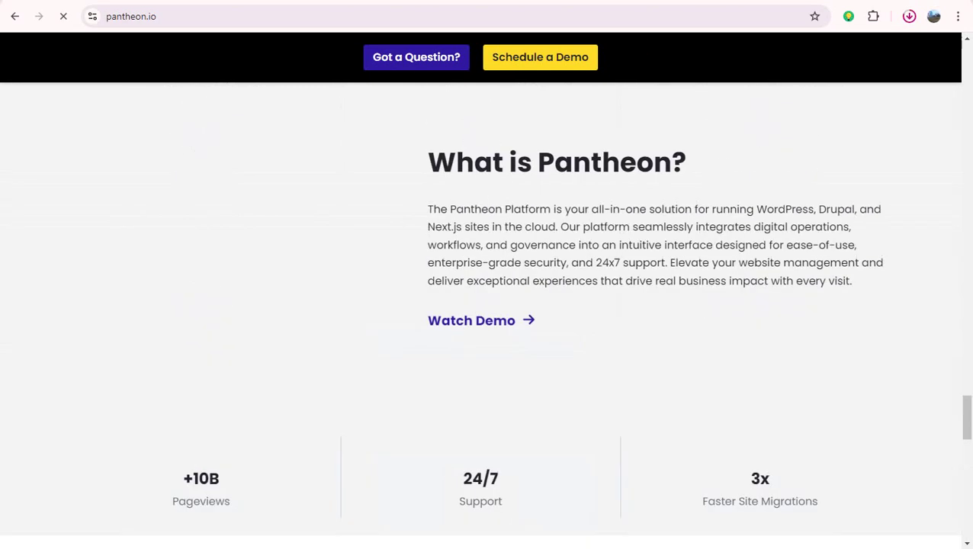
{"action": "scroll", "coordinate": [486, 305], "scroll_direction": "up", "scroll_amount": 20}
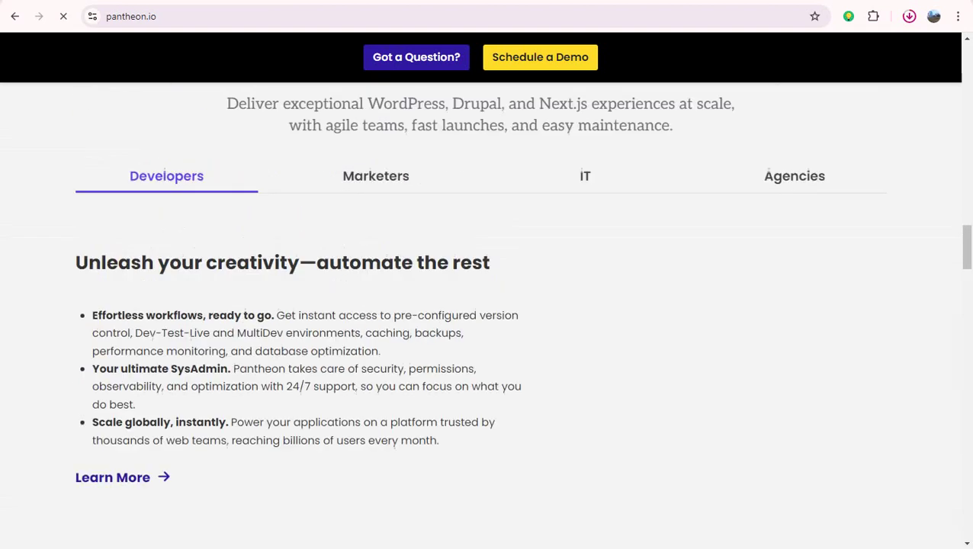
{"action": "scroll", "coordinate": [487, 305], "scroll_direction": "up", "scroll_amount": 20}
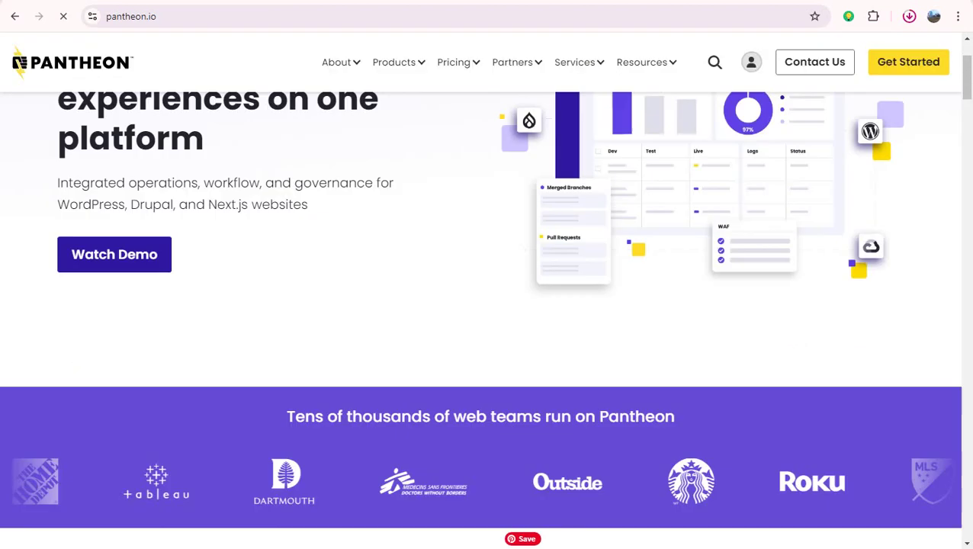
{"action": "scroll", "coordinate": [486, 305], "scroll_direction": "up", "scroll_amount": 2}
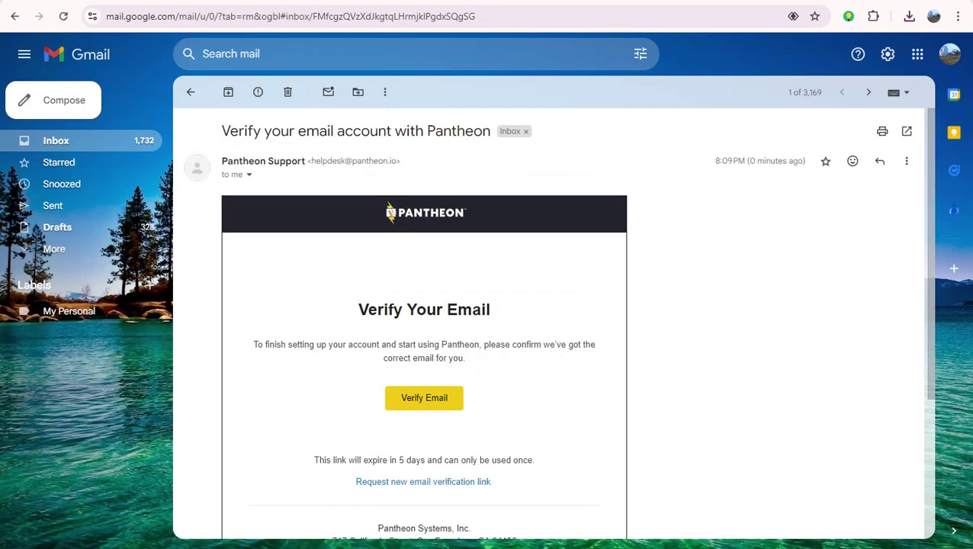
- Verify the Pantheon account's email from the received message and start creating a WordPress site in the Personal Workspace
{"action": "left_click", "coordinate": [424, 397]}
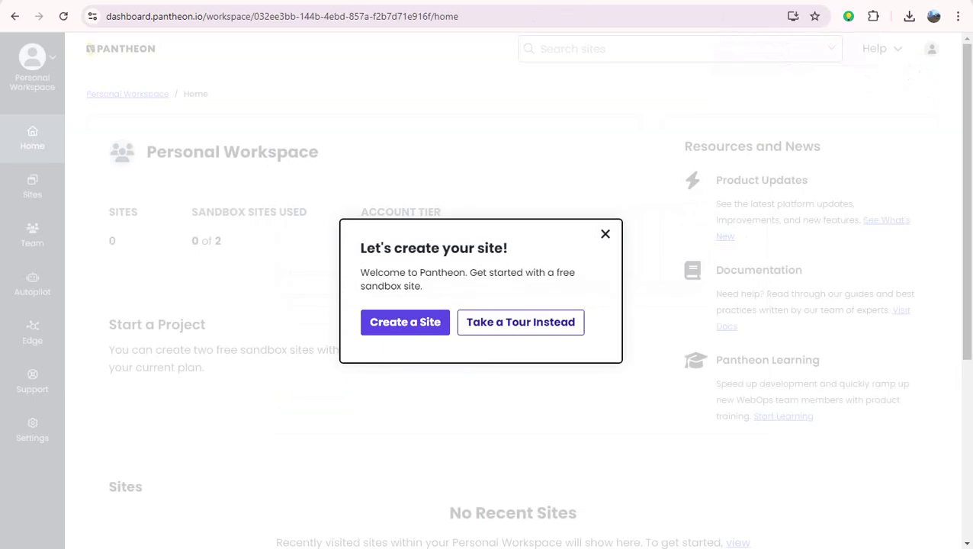
{"action": "left_click", "coordinate": [405, 323]}
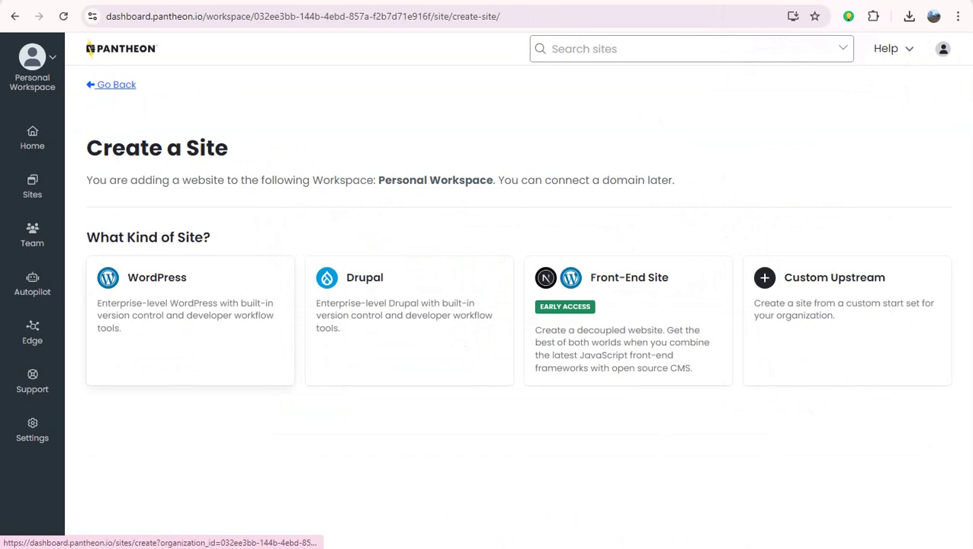
{"action": "left_click", "coordinate": [190, 320]}
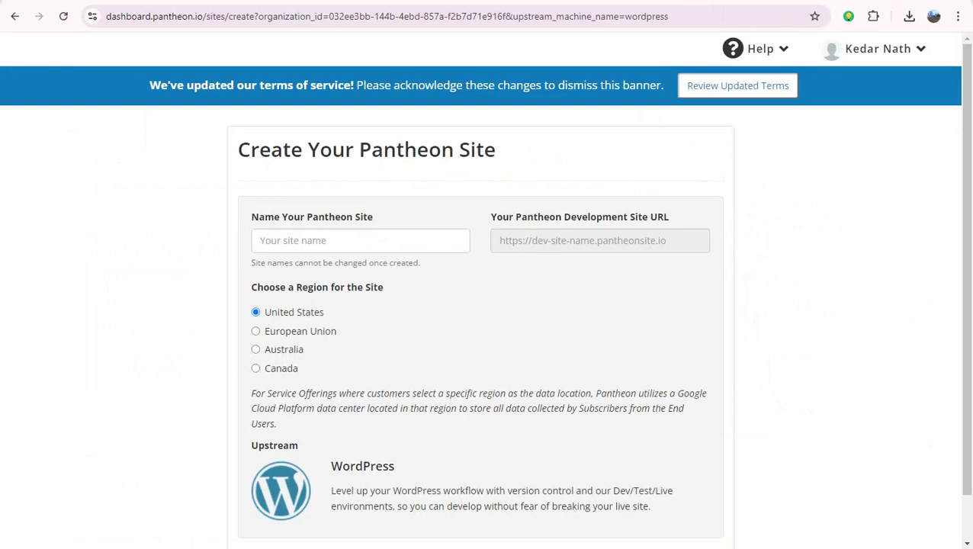
- Name the site with the owner's first name followed by "Digital Marketing Service", keep the United States region, and submit it for deployment
{"action": "left_click", "coordinate": [360, 240]}
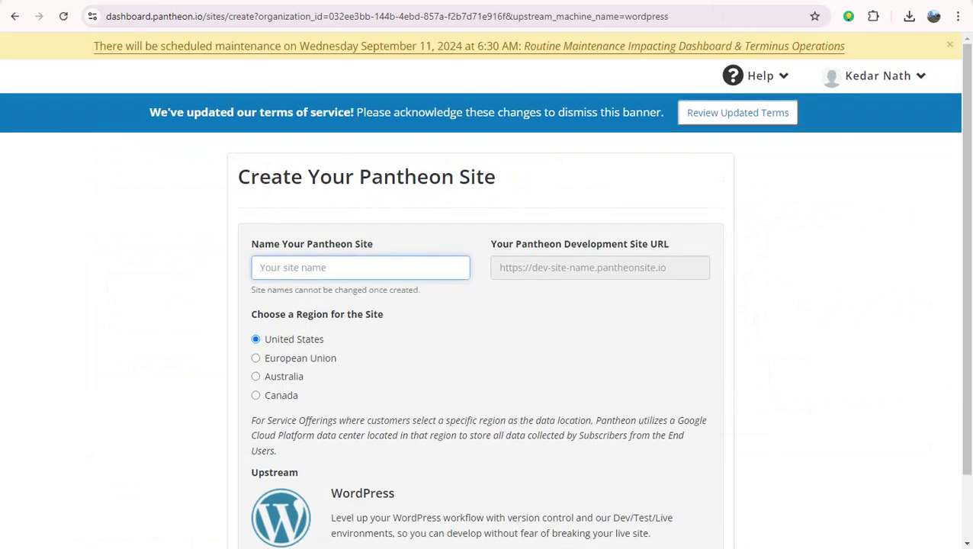
{"action": "type", "text": "Digital"}
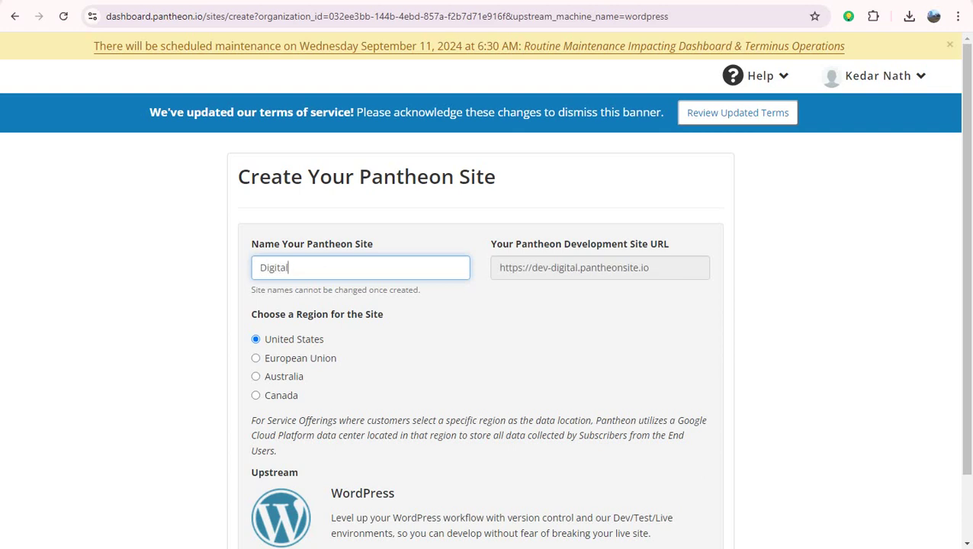
{"action": "type", "text": " Marketing"}
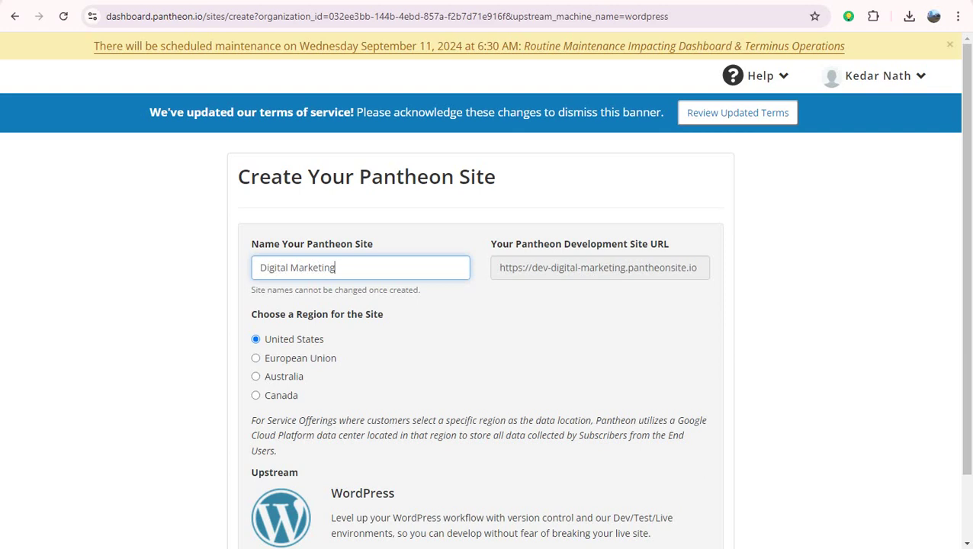
{"action": "type", "text": " Service"}
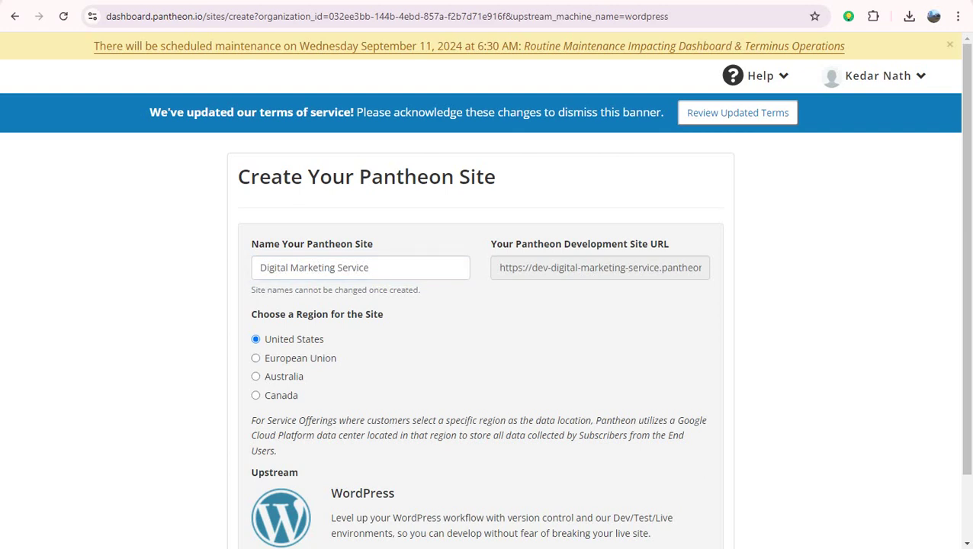
{"action": "scroll", "coordinate": [486, 305], "scroll_direction": "down", "scroll_amount": 1}
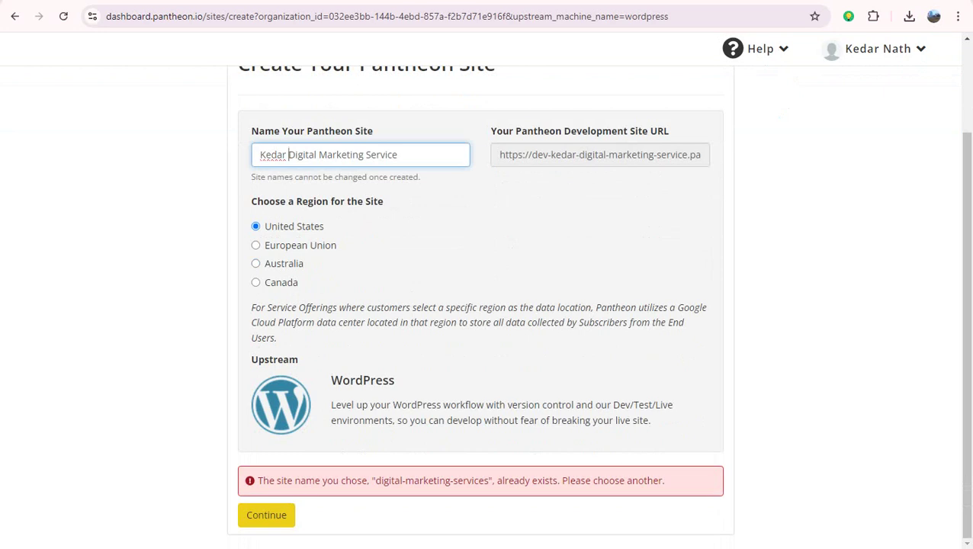
{"action": "key", "text": "Return"}
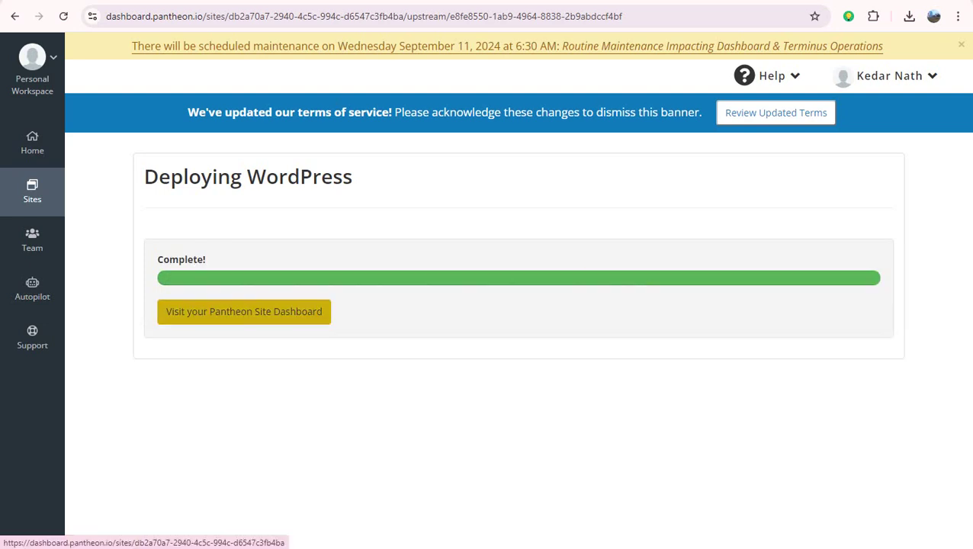
- Open the deployed site's Pantheon dashboard and continue its WordPress installation in English (United States)
{"action": "left_click", "coordinate": [244, 311]}
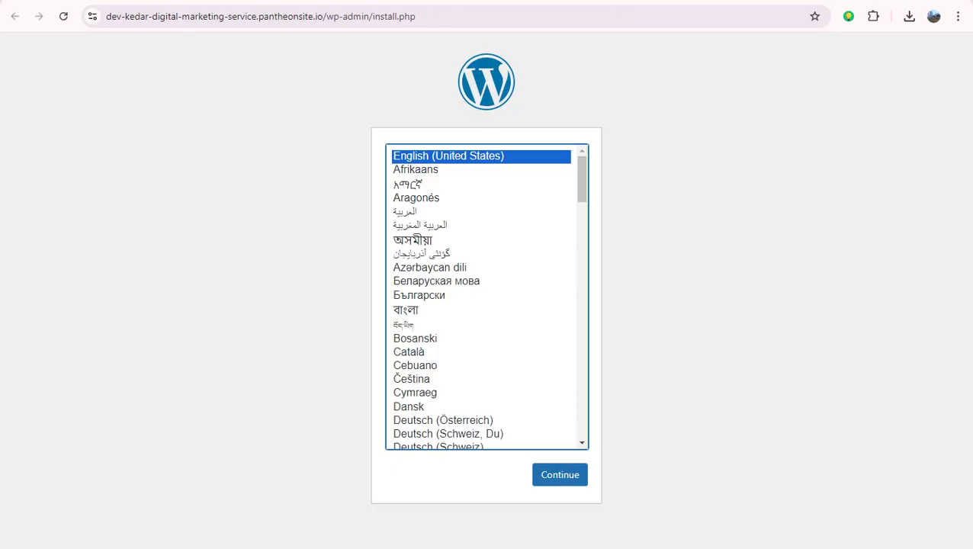
{"action": "left_click", "coordinate": [560, 474]}
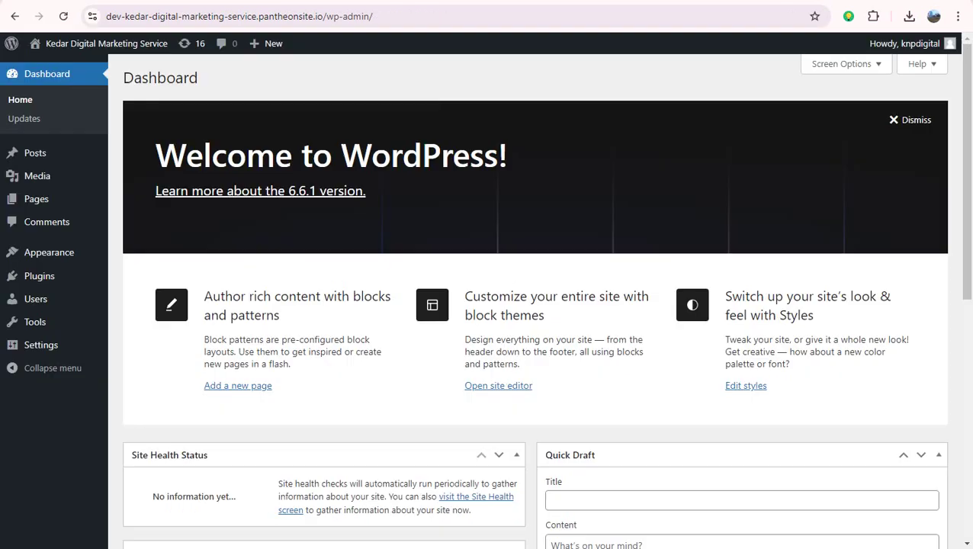
- Examine the new site's WordPress dashboard, including its widgets and the Posts and Appearance options
{"action": "scroll", "coordinate": [631, 237], "scroll_direction": "down", "scroll_amount": 10}
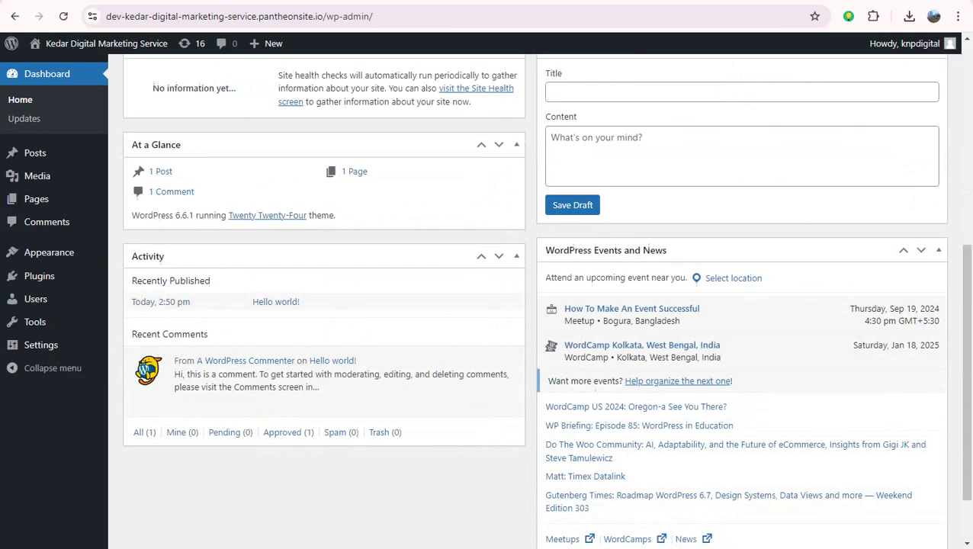
{"action": "scroll", "coordinate": [631, 236], "scroll_direction": "up", "scroll_amount": 5}
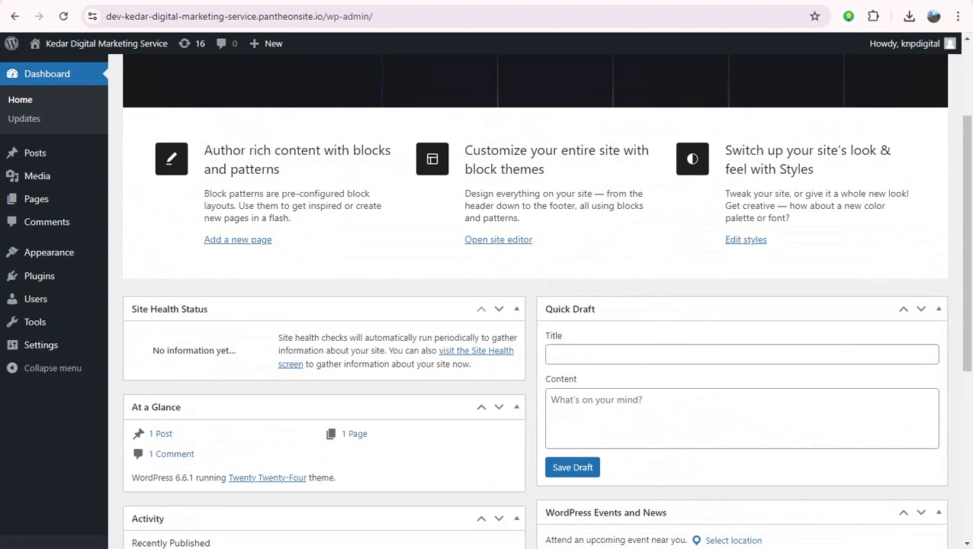
{"action": "scroll", "coordinate": [534, 305], "scroll_direction": "up", "scroll_amount": 2}
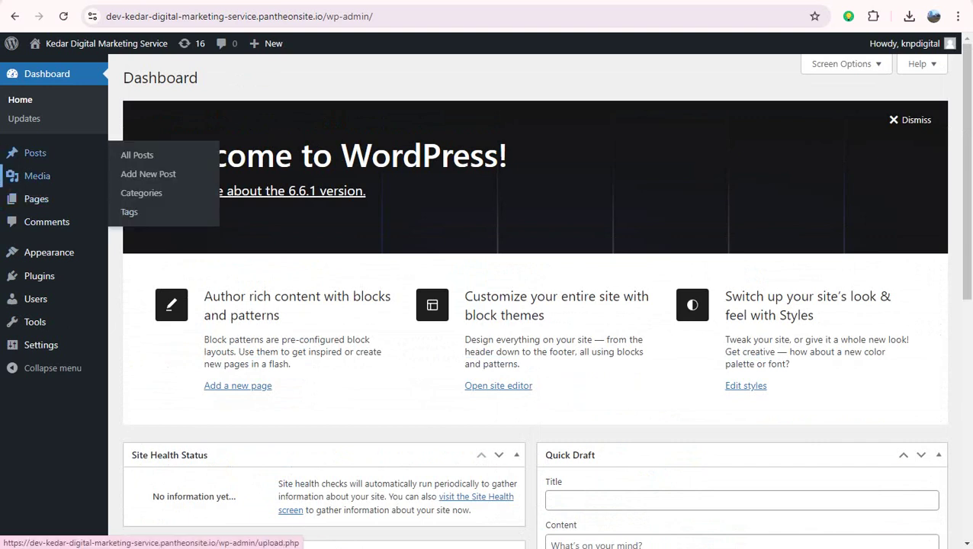
{"action": "mouse_move", "coordinate": [49, 252]}
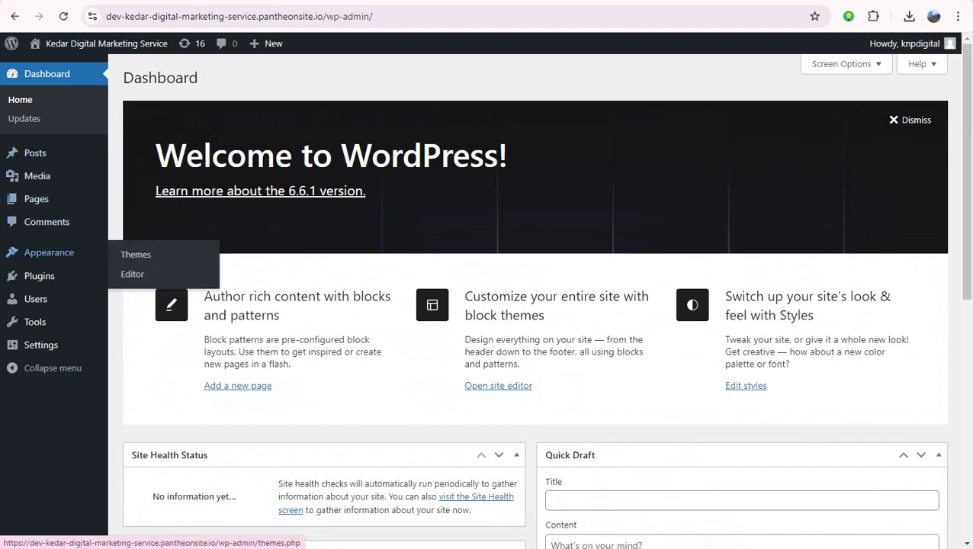
{"action": "scroll", "coordinate": [533, 305], "scroll_direction": "down", "scroll_amount": 5}
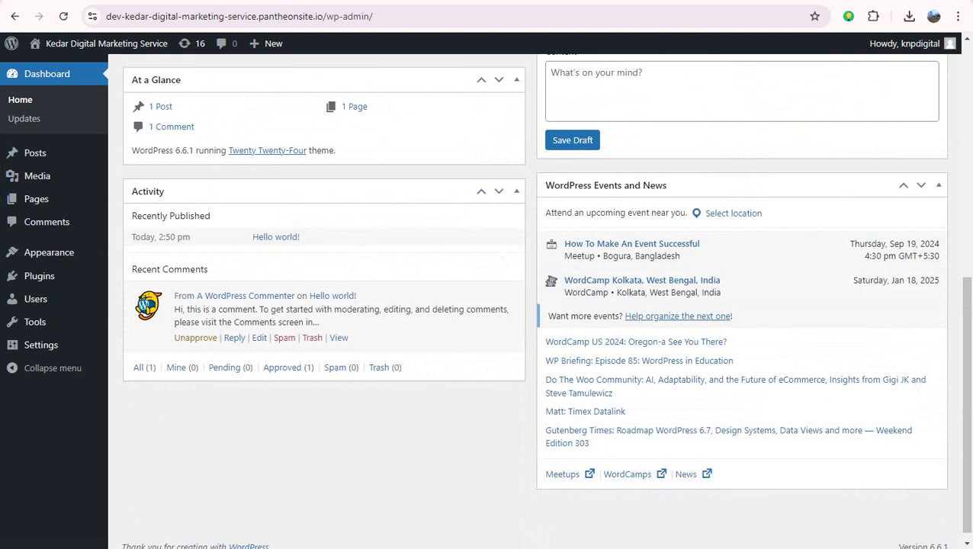
{"action": "scroll", "coordinate": [534, 305], "scroll_direction": "up", "scroll_amount": 5}
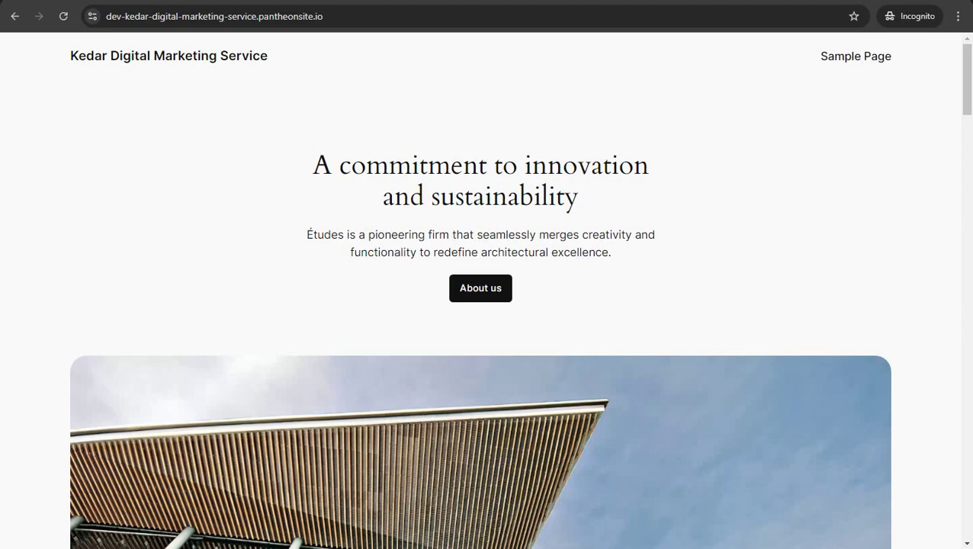
- Examine the public homepage of the new development site in an incognito window, from its header to its footer
{"action": "scroll", "coordinate": [486, 305], "scroll_direction": "down", "scroll_amount": 10}
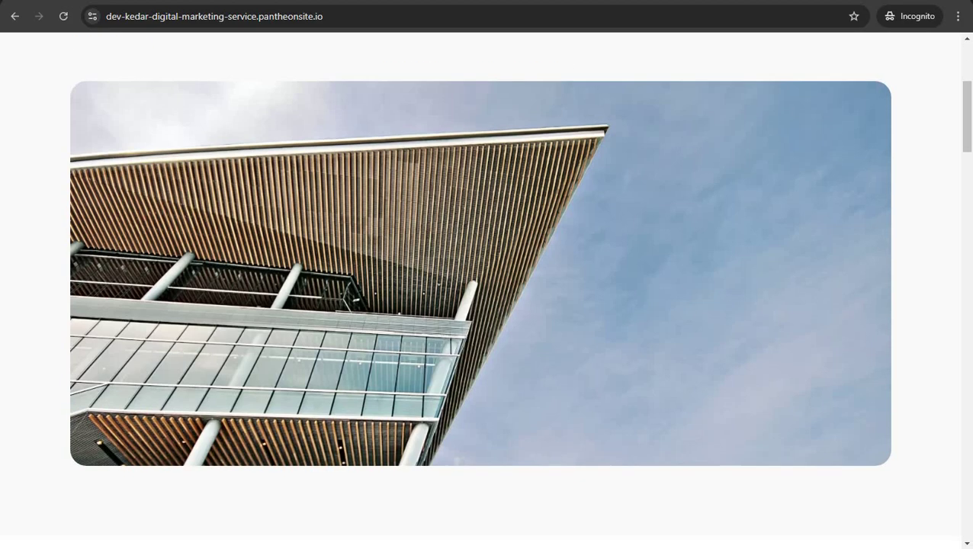
{"action": "scroll", "coordinate": [486, 305], "scroll_direction": "down", "scroll_amount": 15}
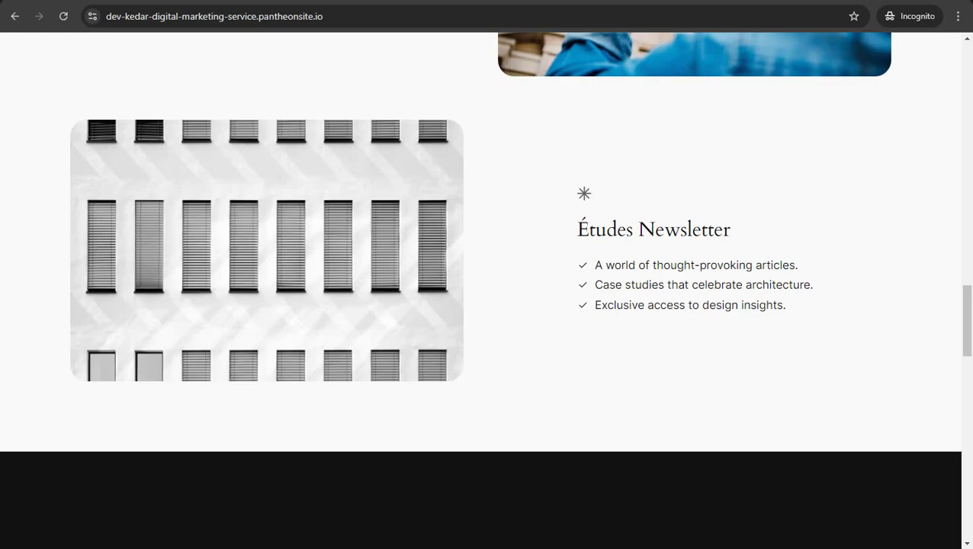
{"action": "scroll", "coordinate": [487, 305], "scroll_direction": "down", "scroll_amount": 12}
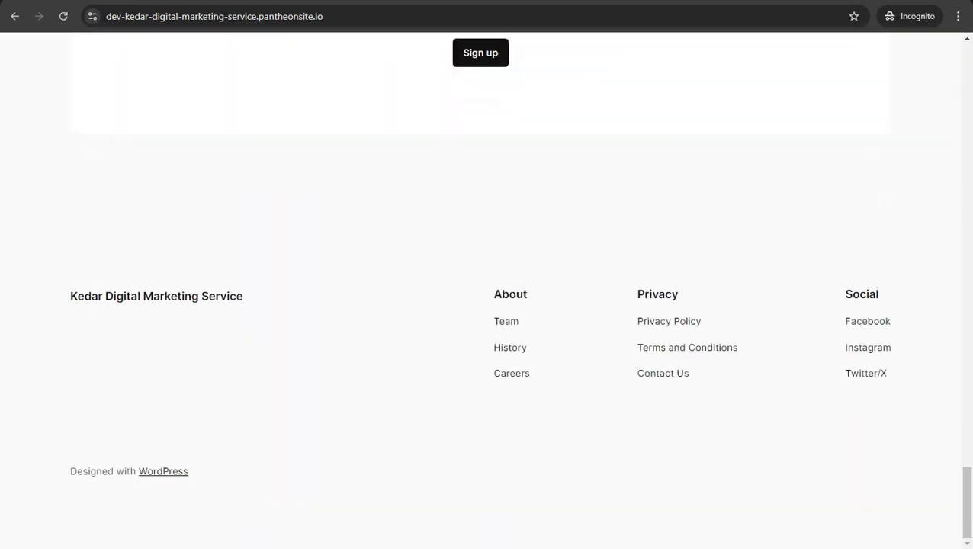
{"action": "scroll", "coordinate": [487, 305], "scroll_direction": "up", "scroll_amount": 3}
{"action": "scroll", "coordinate": [487, 305], "scroll_direction": "up", "scroll_amount": 1}
{"action": "scroll", "coordinate": [487, 305], "scroll_direction": "down", "scroll_amount": 3}
{"action": "scroll", "coordinate": [486, 305], "scroll_direction": "up", "scroll_amount": 20}
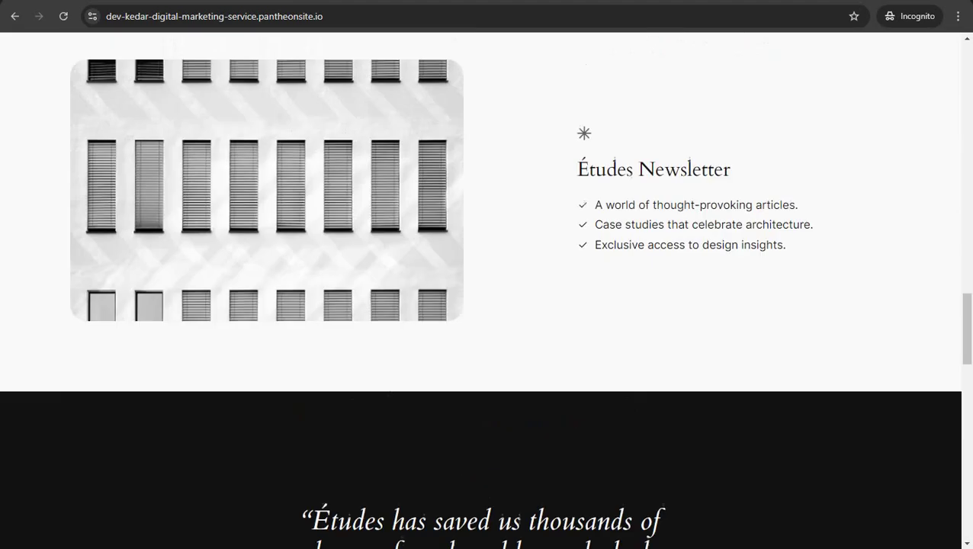
{"action": "scroll", "coordinate": [486, 305], "scroll_direction": "up", "scroll_amount": 4}
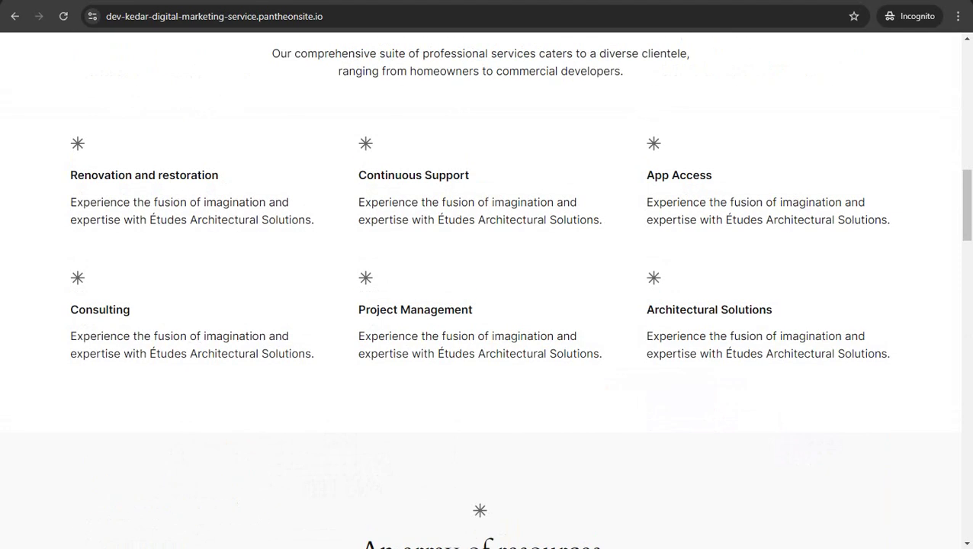
- Open the WordPress dashboard's Themes page and examine the full list of installed themes
{"action": "scroll", "coordinate": [486, 305], "scroll_direction": "up", "scroll_amount": 12}
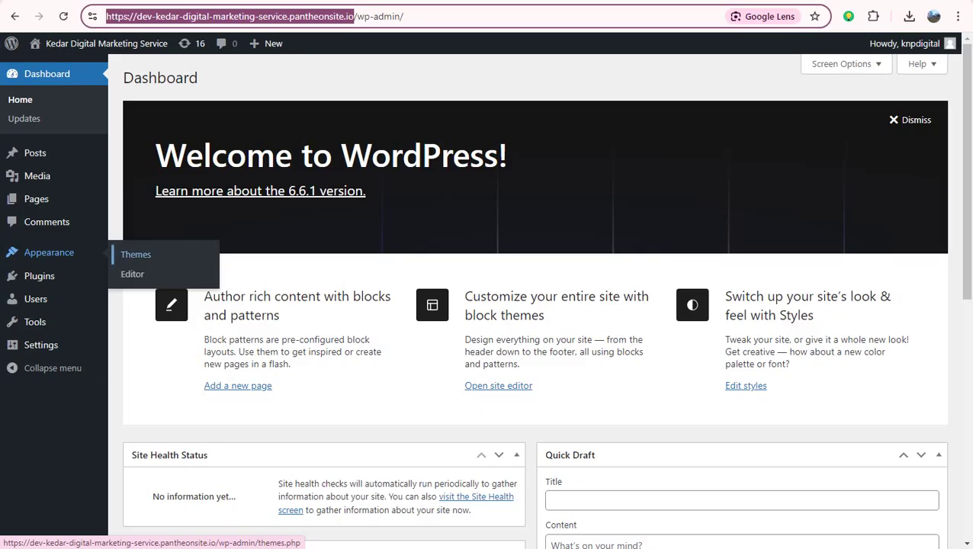
{"action": "key", "text": "Return"}
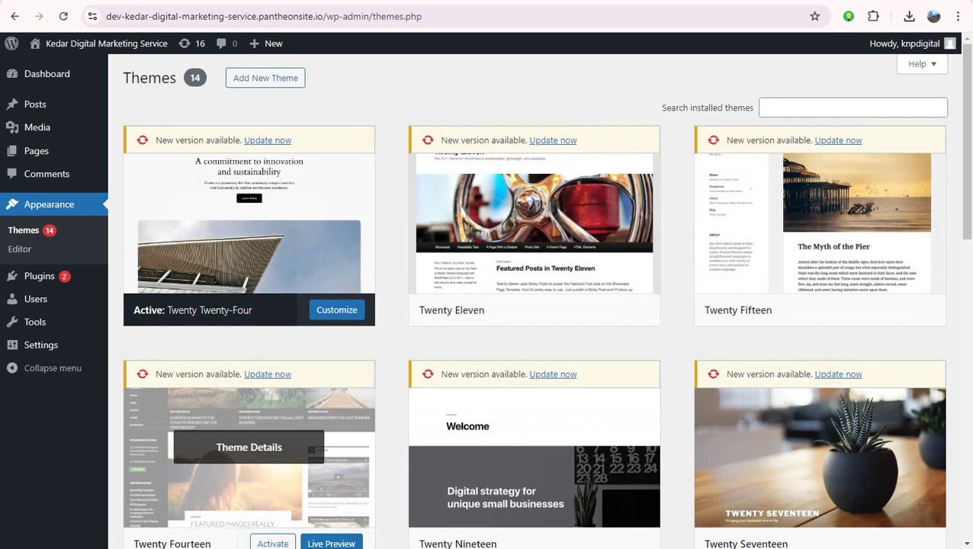
{"action": "scroll", "coordinate": [249, 427], "scroll_direction": "down", "scroll_amount": 1}
{"action": "scroll", "coordinate": [249, 397], "scroll_direction": "down", "scroll_amount": 3}
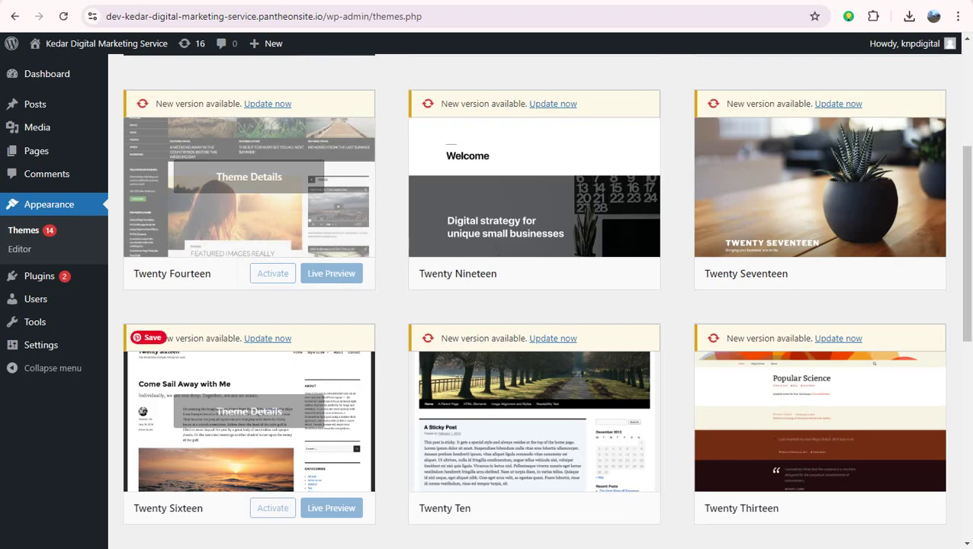
{"action": "scroll", "coordinate": [248, 411], "scroll_direction": "down", "scroll_amount": 7}
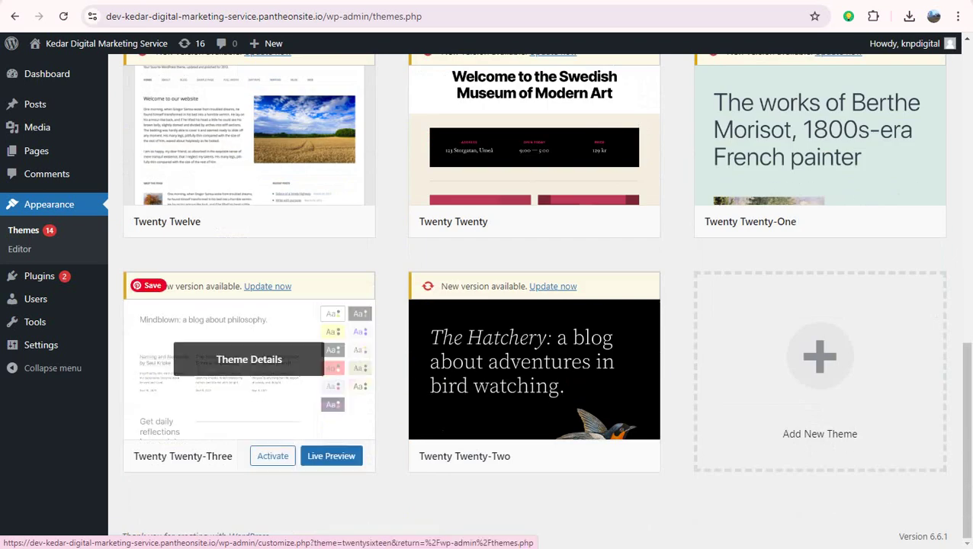
{"action": "scroll", "coordinate": [330, 456], "scroll_direction": "up", "scroll_amount": 3}
{"action": "scroll", "coordinate": [331, 456], "scroll_direction": "up", "scroll_amount": 6}
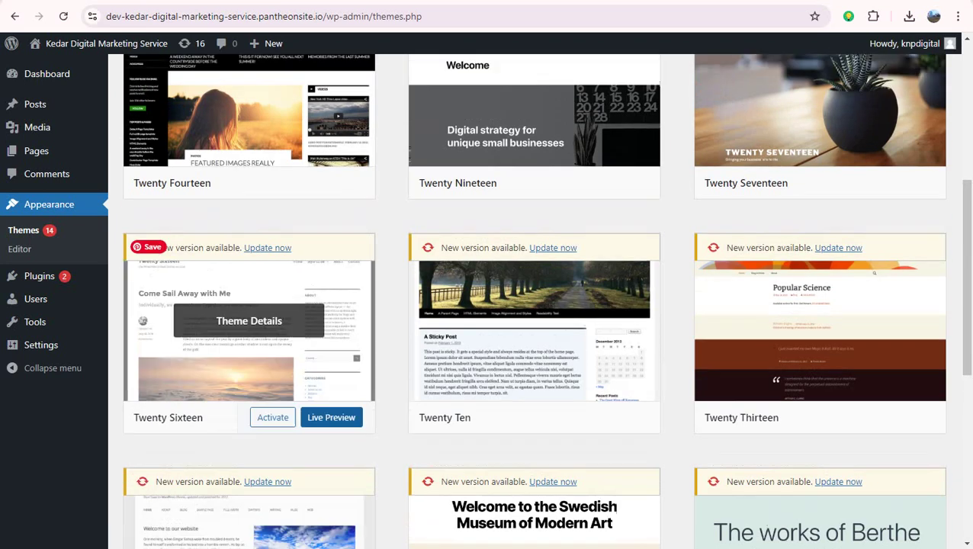
{"action": "scroll", "coordinate": [330, 456], "scroll_direction": "up", "scroll_amount": 3}
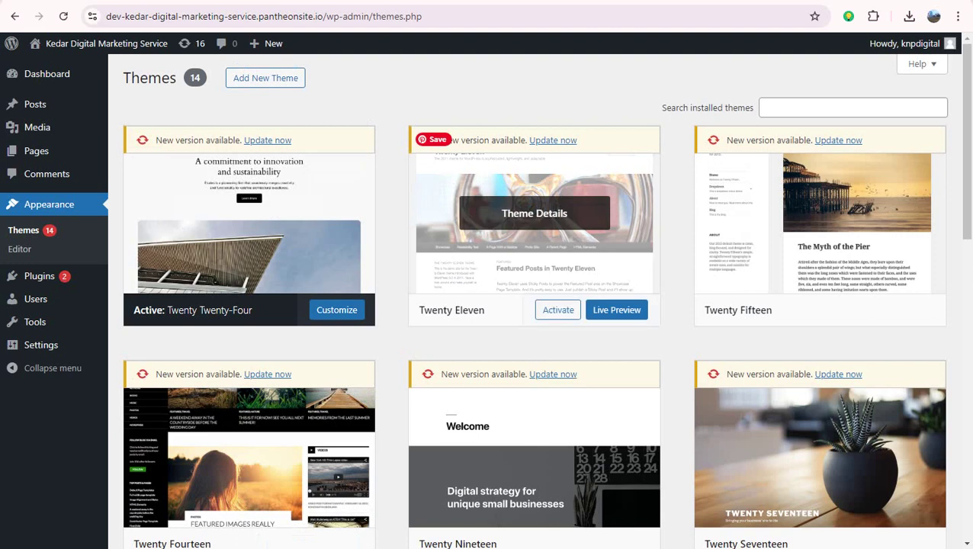
- Open the live preview of the Twenty Fourteen theme and review its layout down to the footer
{"action": "scroll", "coordinate": [249, 321], "scroll_direction": "down", "scroll_amount": 2}
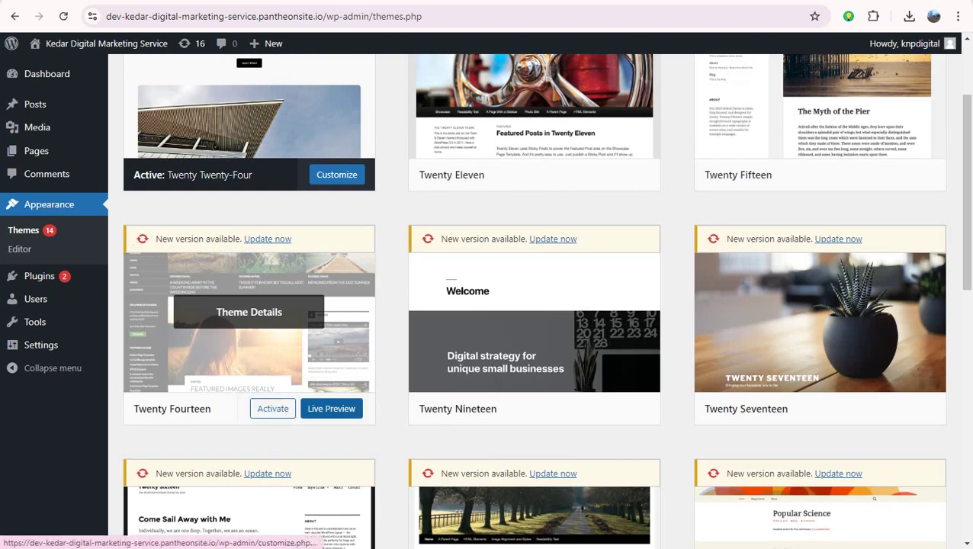
{"action": "left_click", "coordinate": [331, 409]}
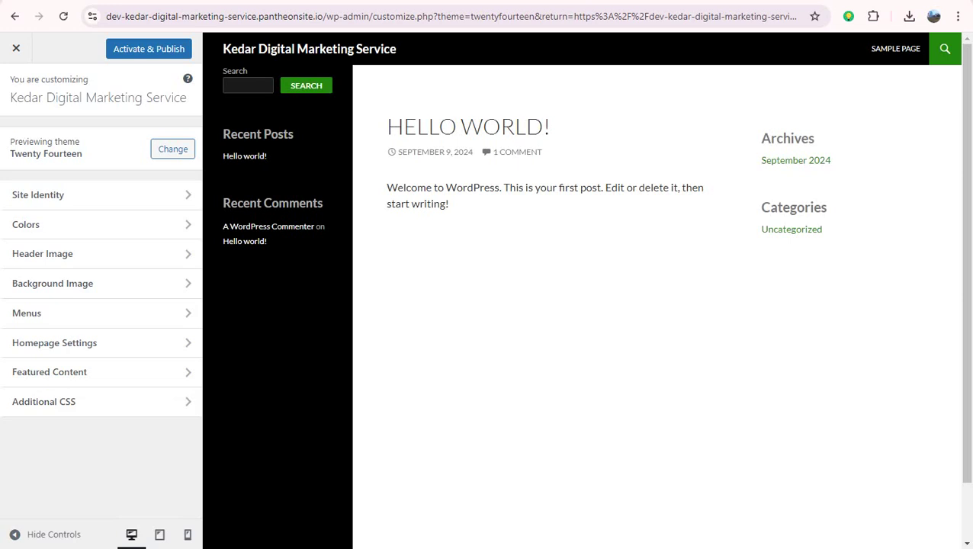
{"action": "scroll", "coordinate": [579, 305], "scroll_direction": "down", "scroll_amount": 2}
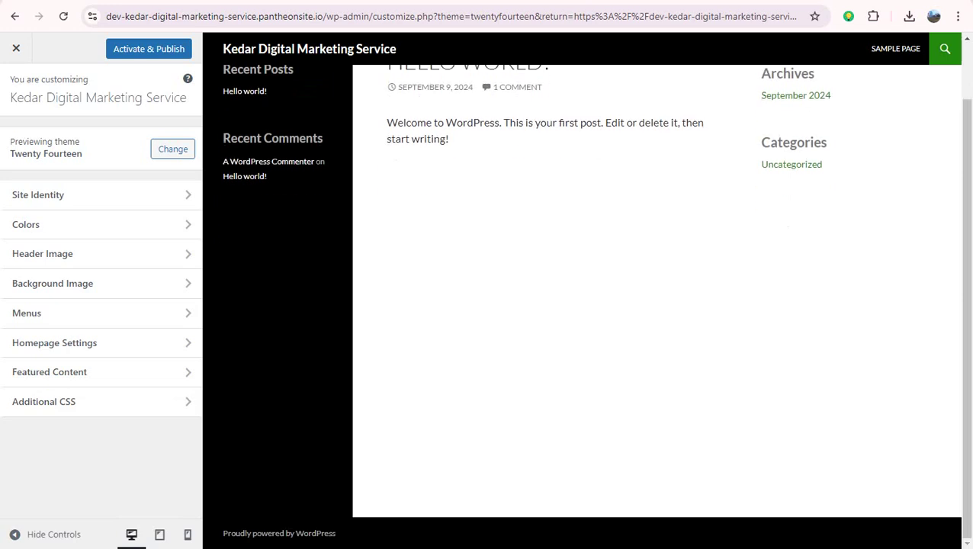
{"action": "scroll", "coordinate": [580, 305], "scroll_direction": "up", "scroll_amount": 2}
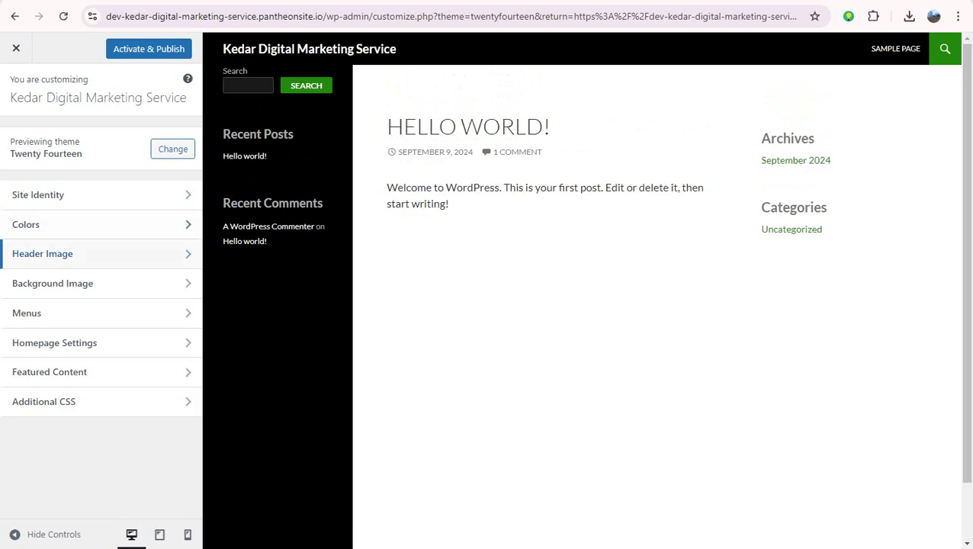
- Set the site's tagline to "digital marketing service" in Site Identity, then activate and publish the Twenty Fourteen theme
{"action": "left_click", "coordinate": [46, 195]}
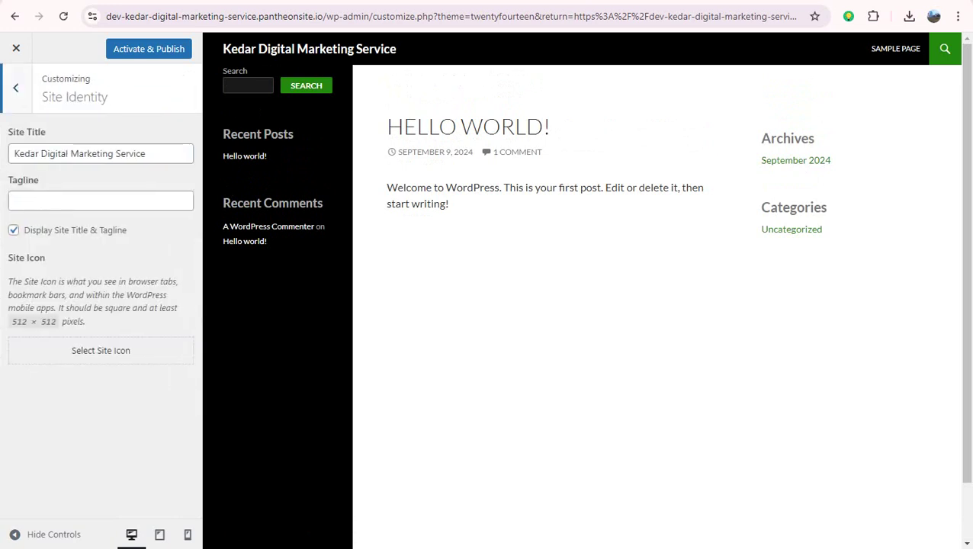
{"action": "left_click", "coordinate": [100, 201]}
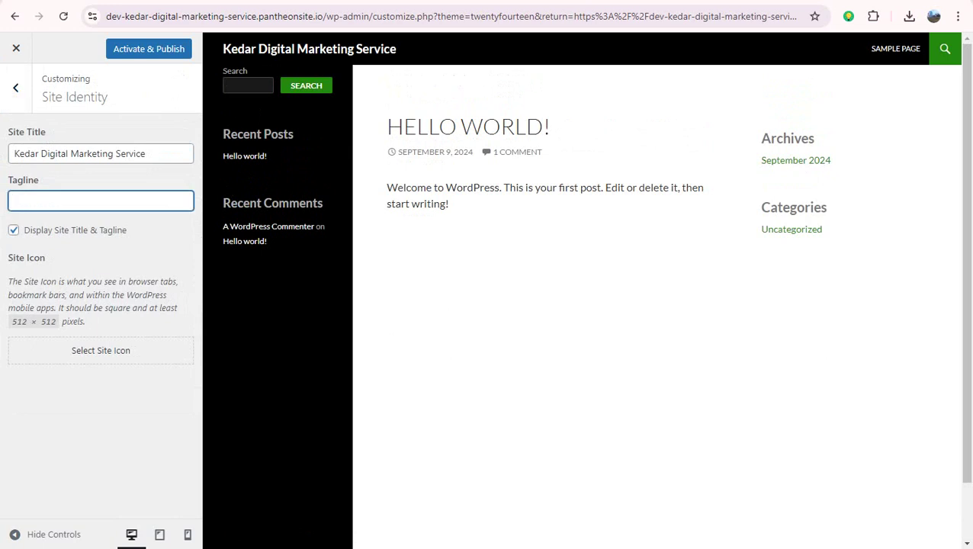
{"action": "type", "text": "digital marketing service"}
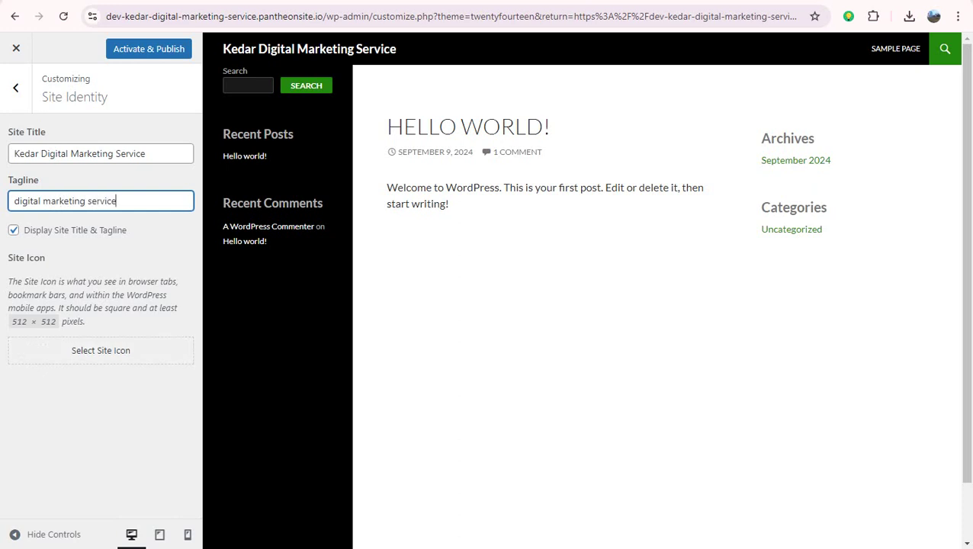
{"action": "left_click", "coordinate": [148, 49]}
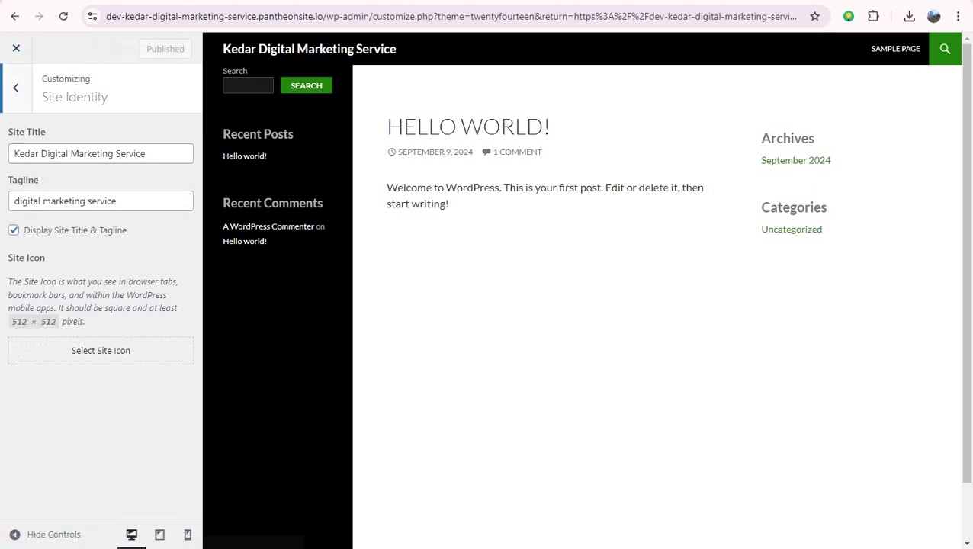
- Set the site title color to the bright green #02ed6f and publish the change
{"action": "left_click", "coordinate": [15, 87]}
{"action": "left_click", "coordinate": [45, 225]}
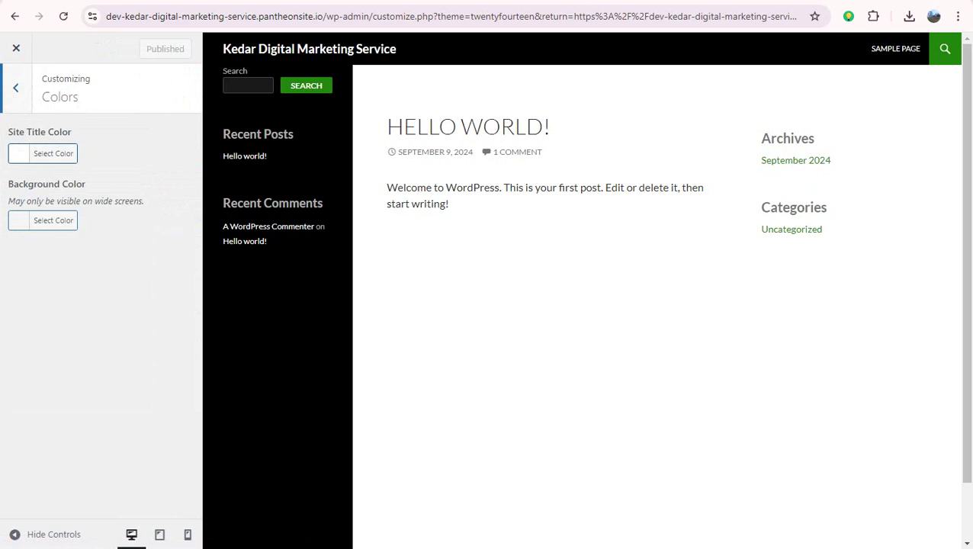
{"action": "left_click", "coordinate": [52, 153]}
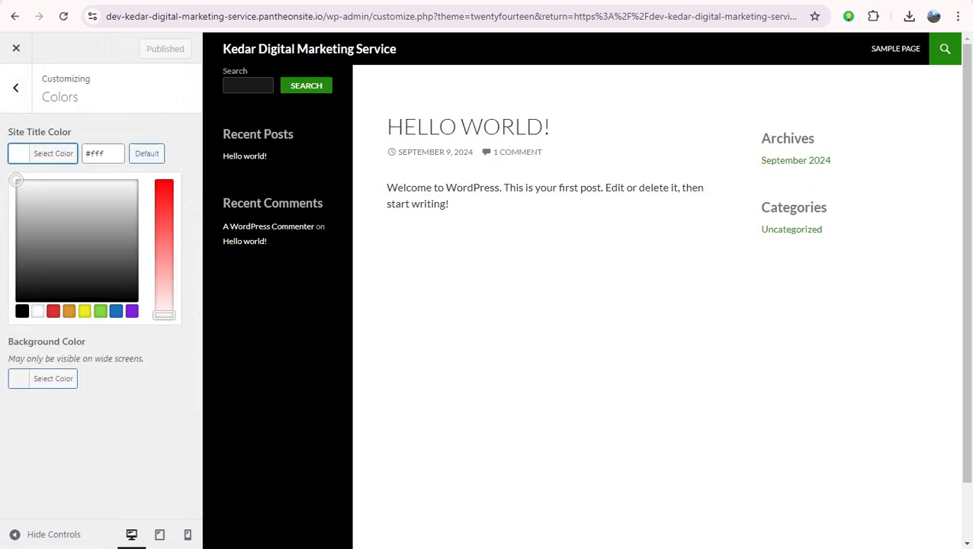
{"action": "left_click", "coordinate": [164, 182]}
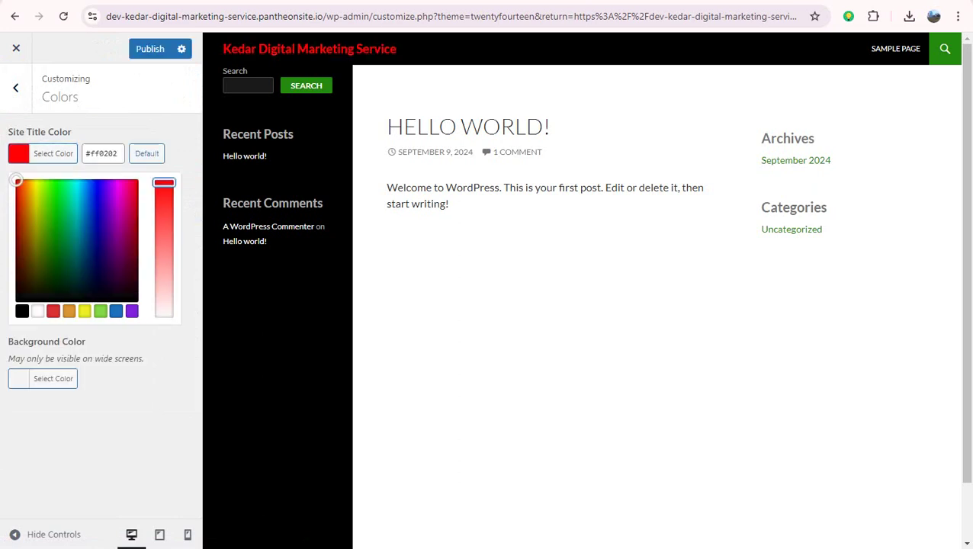
{"action": "left_click", "coordinate": [69, 222]}
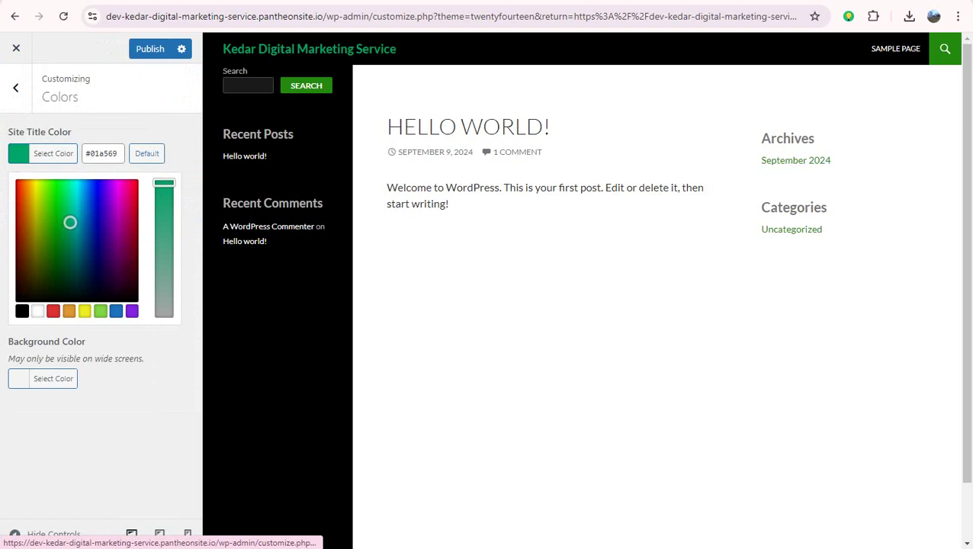
{"action": "left_click", "coordinate": [67, 188]}
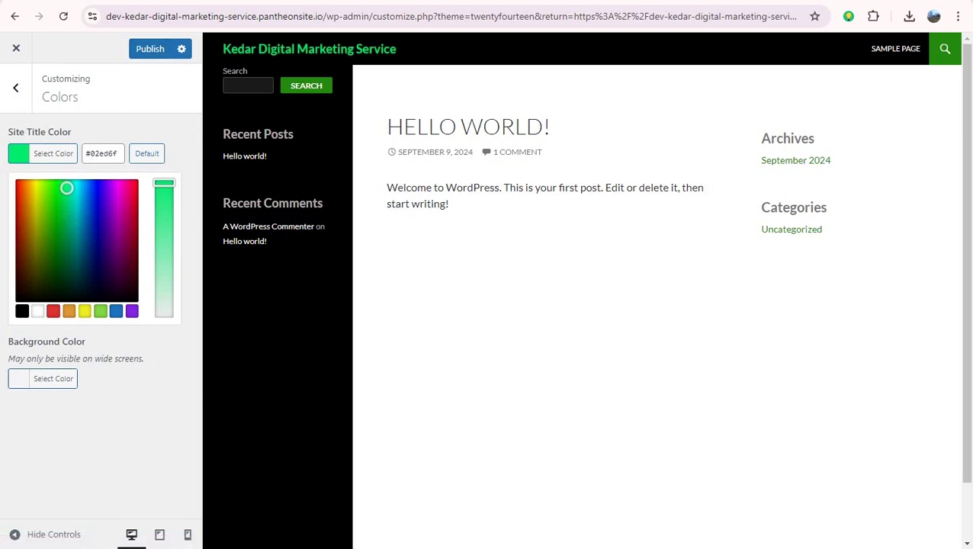
{"action": "left_click", "coordinate": [150, 48]}
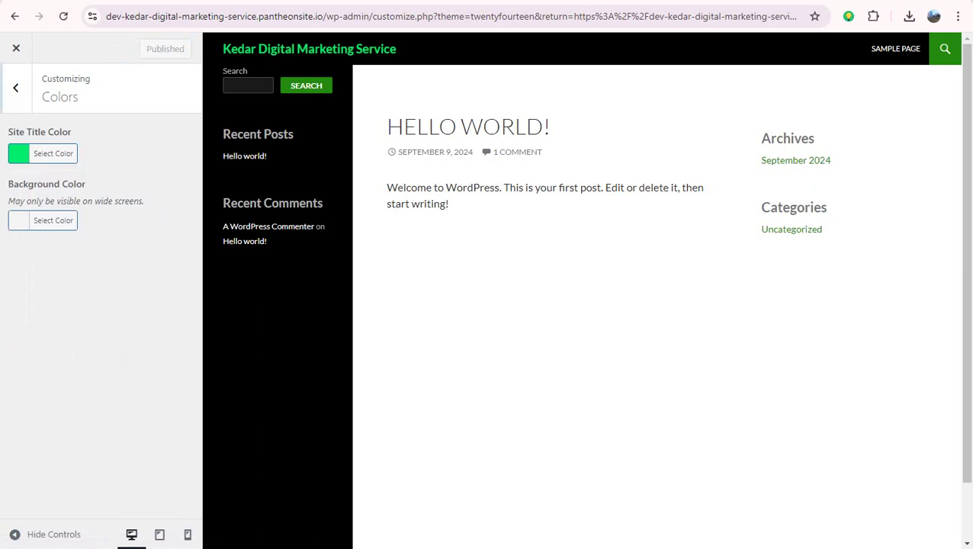
- Add Screenshot_601.png from the media library as the header image, cropped to its middle row of thumbnails, and publish it
{"action": "left_click", "coordinate": [15, 87]}
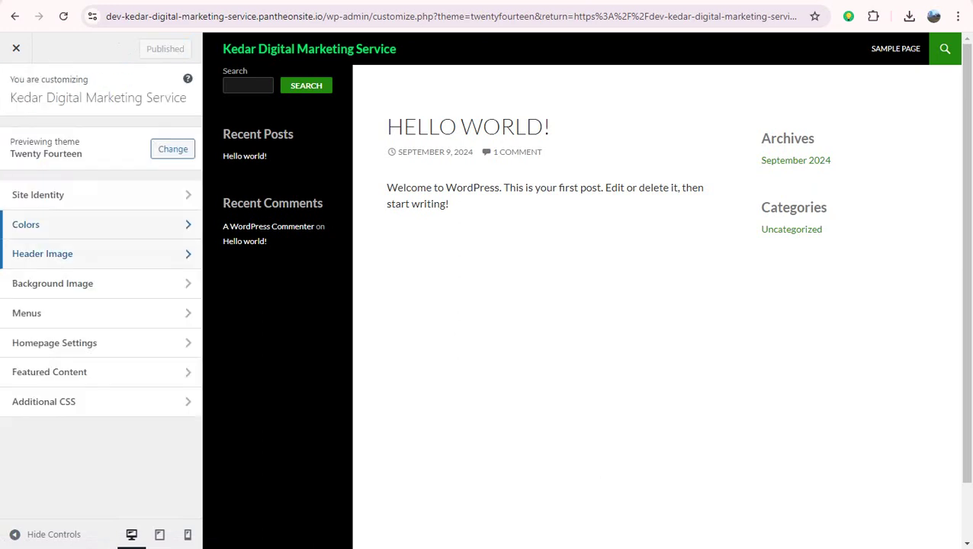
{"action": "left_click", "coordinate": [42, 254]}
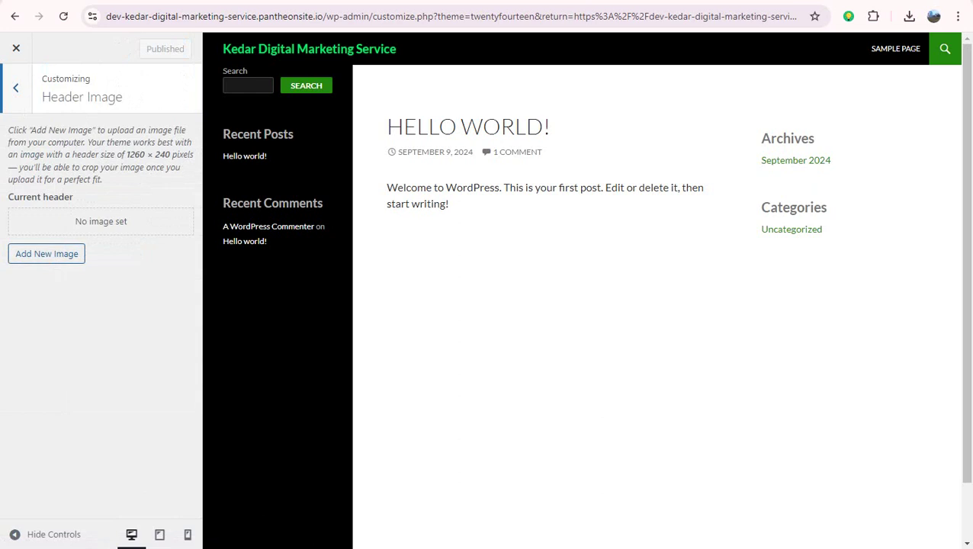
{"action": "left_click", "coordinate": [47, 254]}
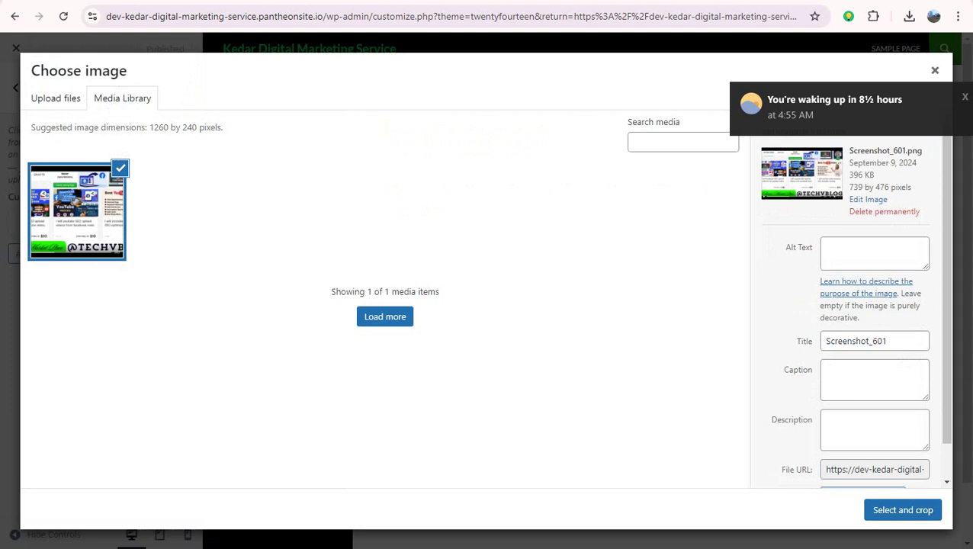
{"action": "left_click", "coordinate": [903, 510]}
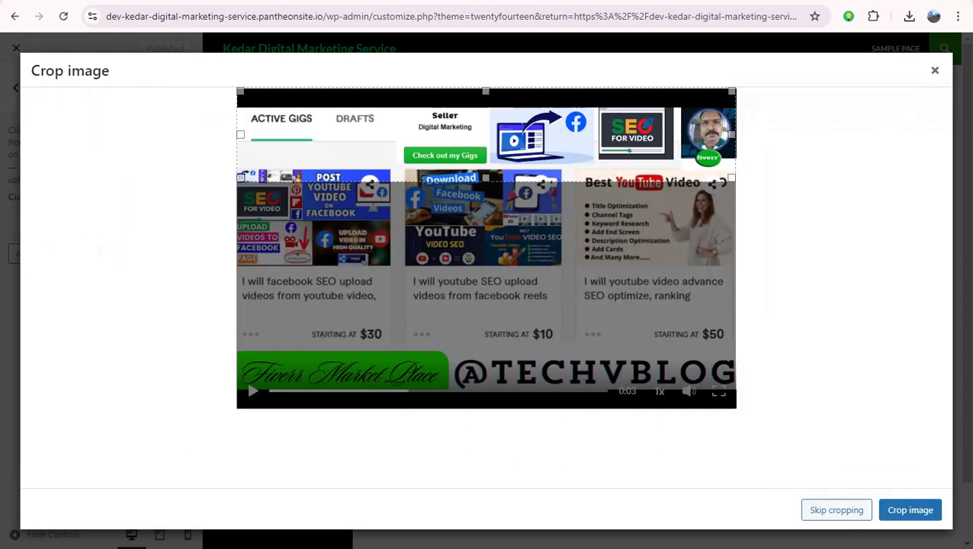
{"action": "left_click_drag", "start_coordinate": [486, 134], "coordinate": [486, 217]}
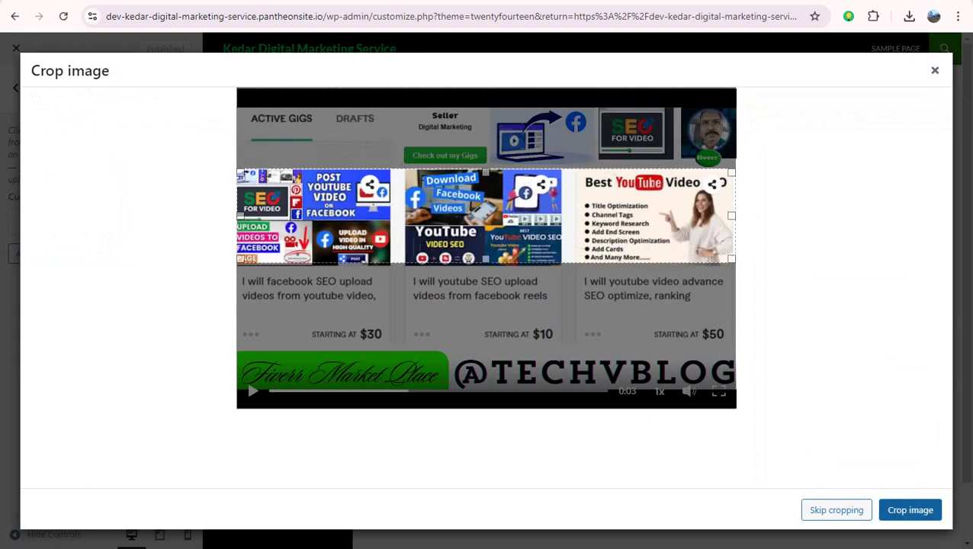
{"action": "left_click", "coordinate": [910, 509]}
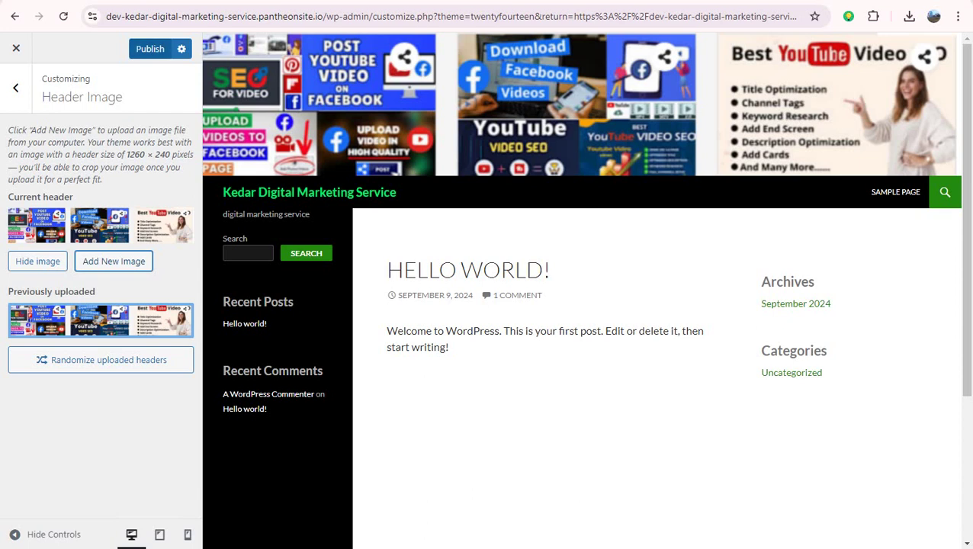
{"action": "left_click", "coordinate": [149, 48]}
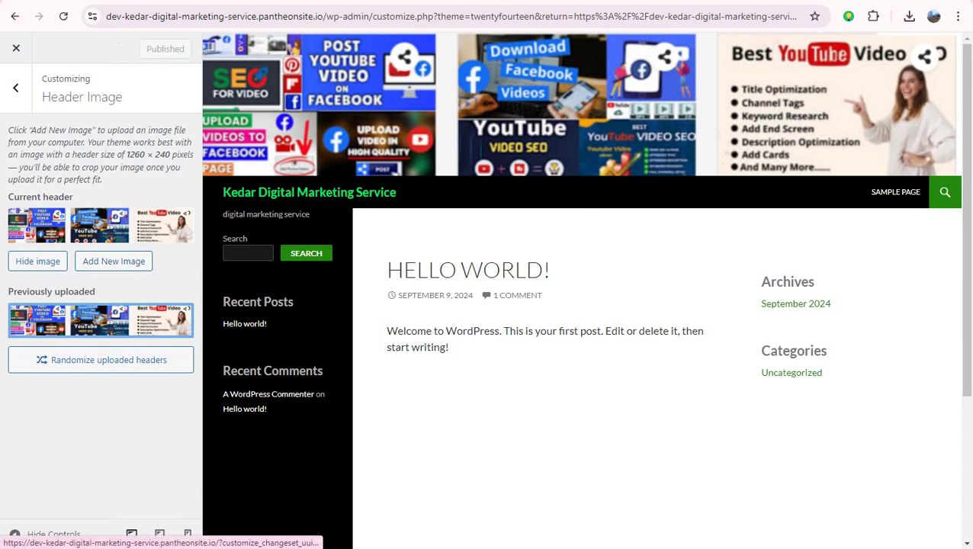
- Create a menu named HOME and assign it to both the top primary and the left sidebar secondary locations
{"action": "left_click", "coordinate": [15, 88]}
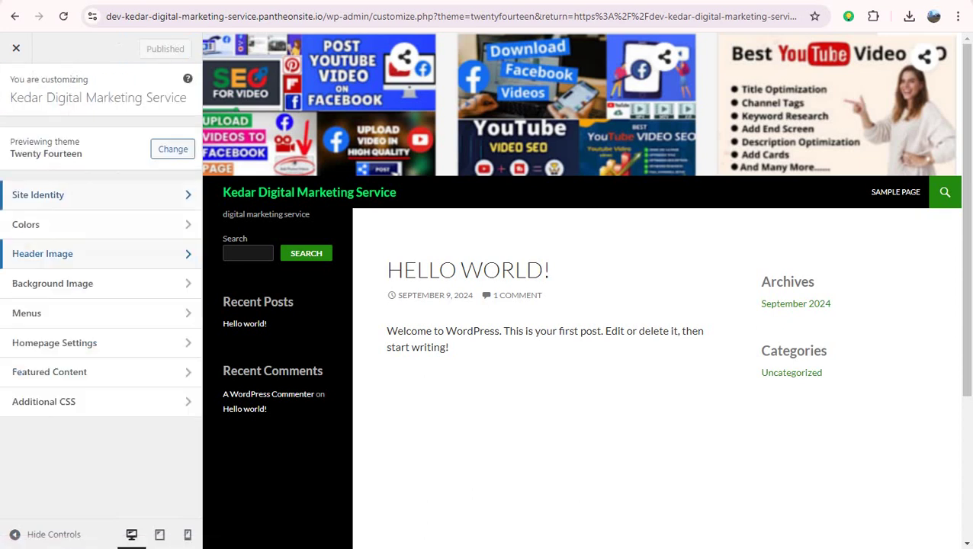
{"action": "left_click", "coordinate": [61, 313]}
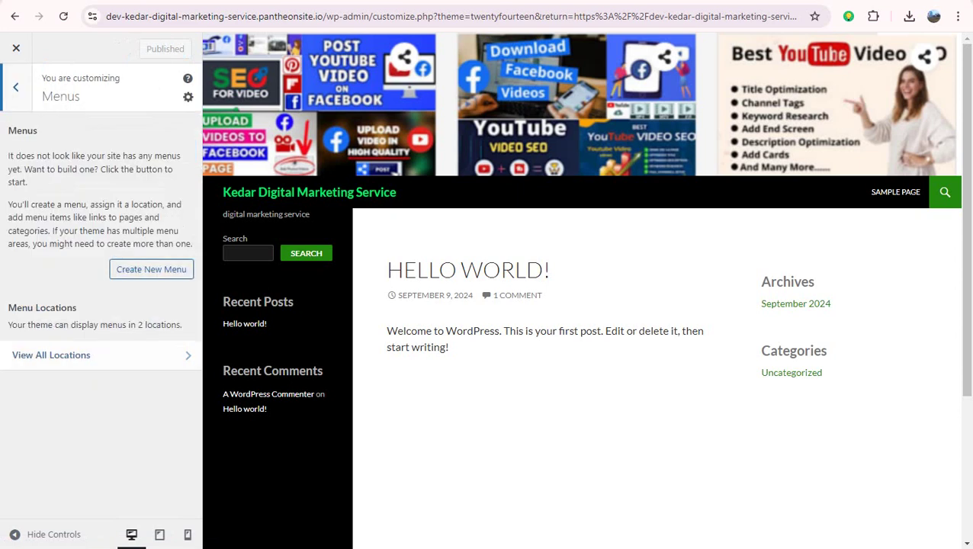
{"action": "left_click", "coordinate": [151, 269]}
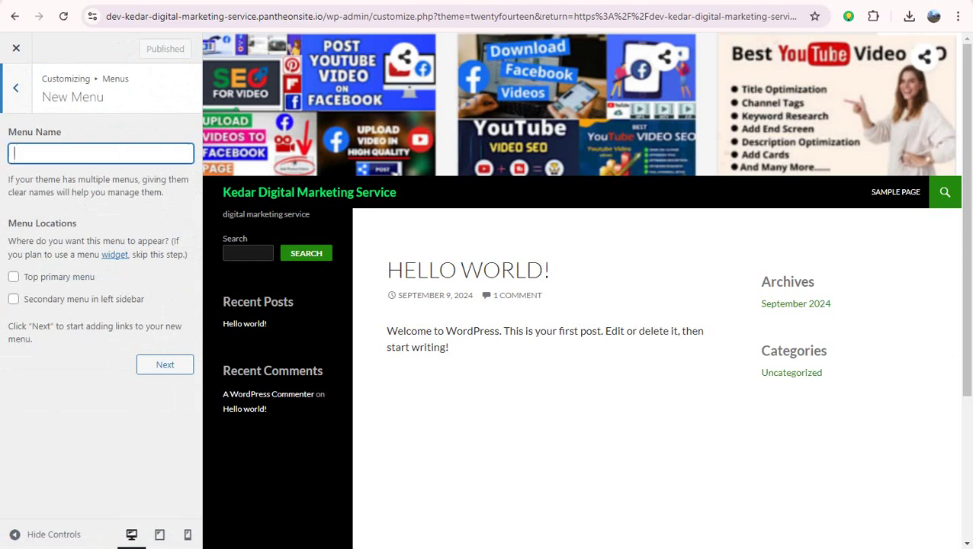
{"action": "type", "text": "H"}
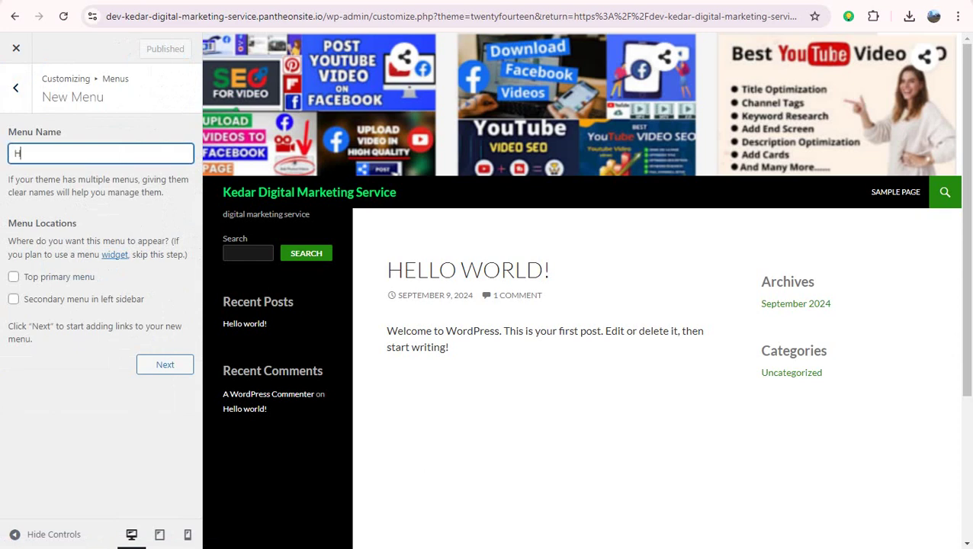
{"action": "type", "text": "OME"}
{"action": "left_click", "coordinate": [13, 277]}
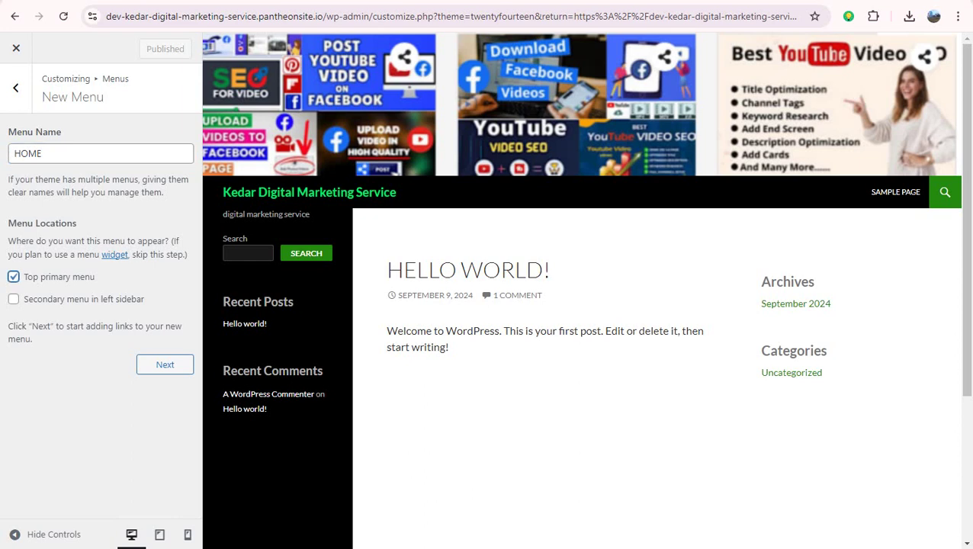
{"action": "left_click", "coordinate": [13, 298]}
{"action": "left_click", "coordinate": [164, 365]}
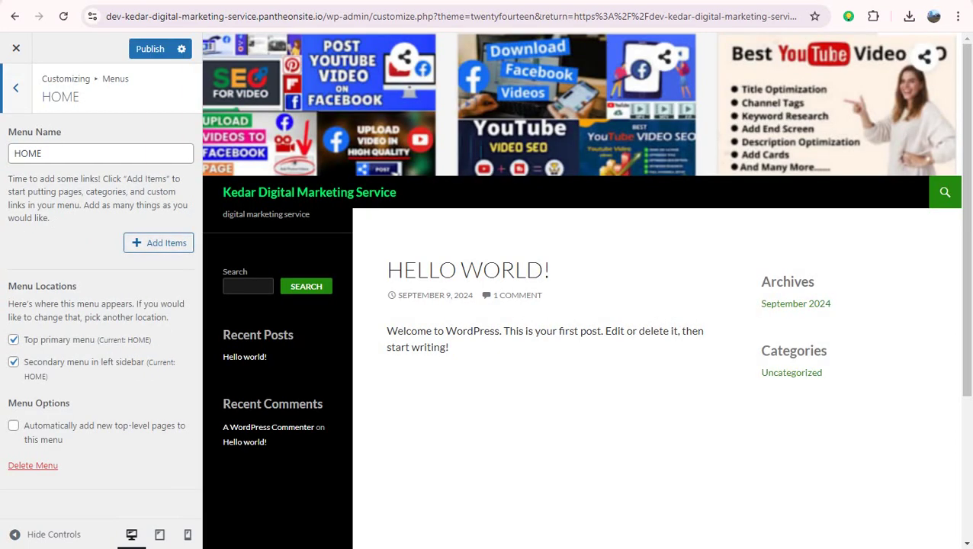
- Create new pages named "Digital Marketing Service" and "Facebook" and add them as items of the HOME menu
{"action": "left_click", "coordinate": [158, 243]}
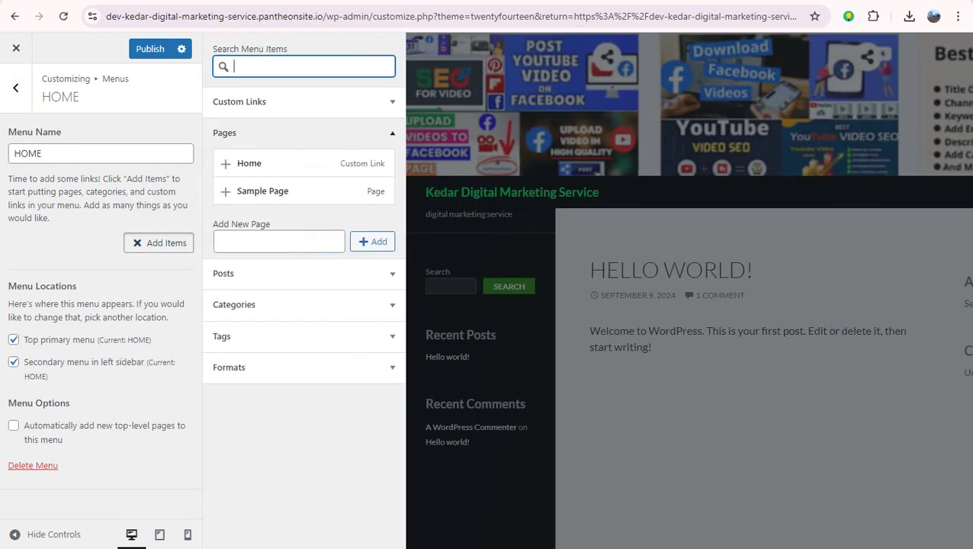
{"action": "left_click", "coordinate": [280, 241]}
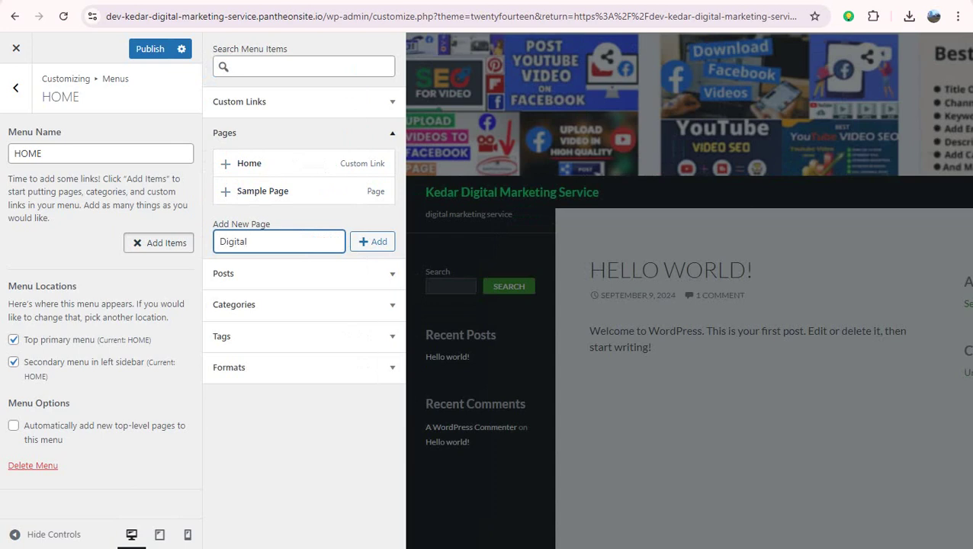
{"action": "type", "text": "Marketing Service"}
{"action": "left_click", "coordinate": [373, 241]}
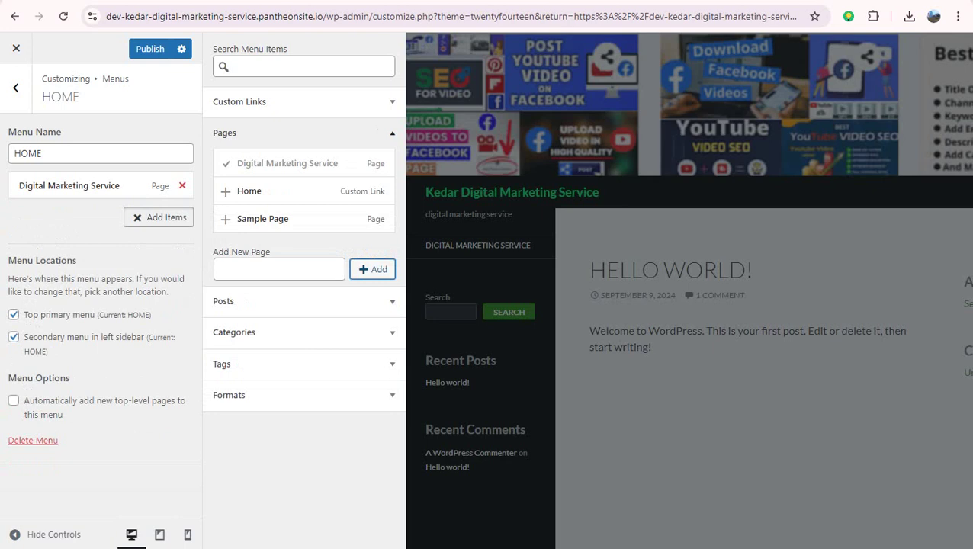
{"action": "left_click", "coordinate": [280, 269]}
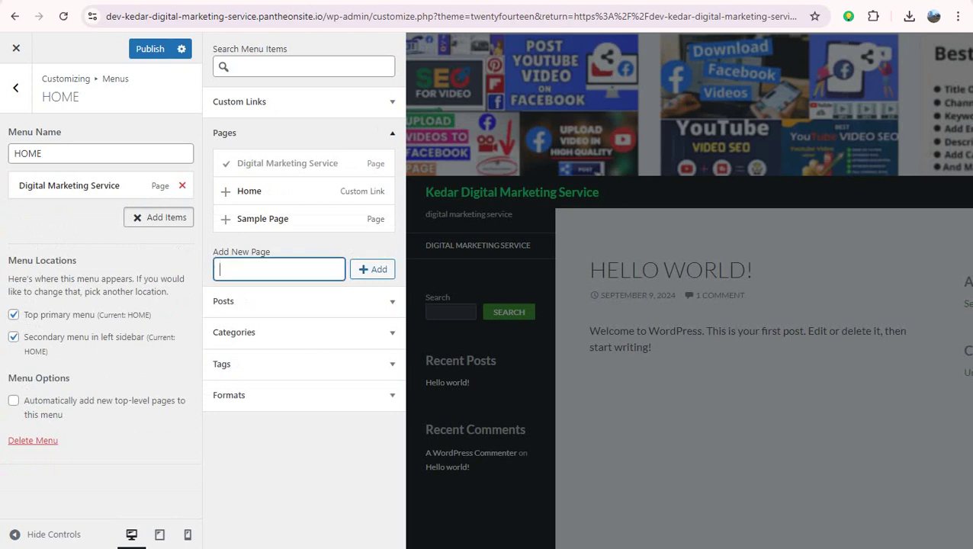
{"action": "type", "text": "Facebook"}
{"action": "key", "text": "Tab"}
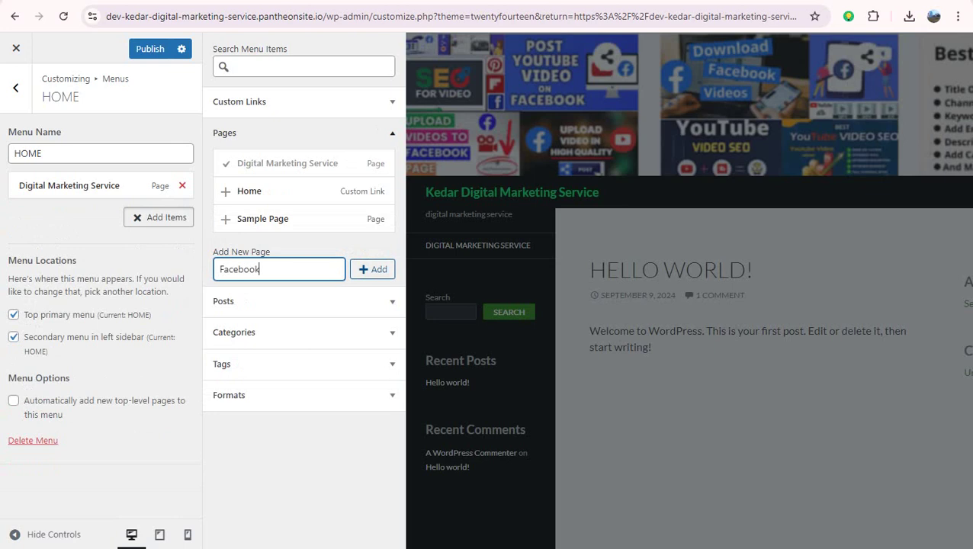
{"action": "key", "text": "Return"}
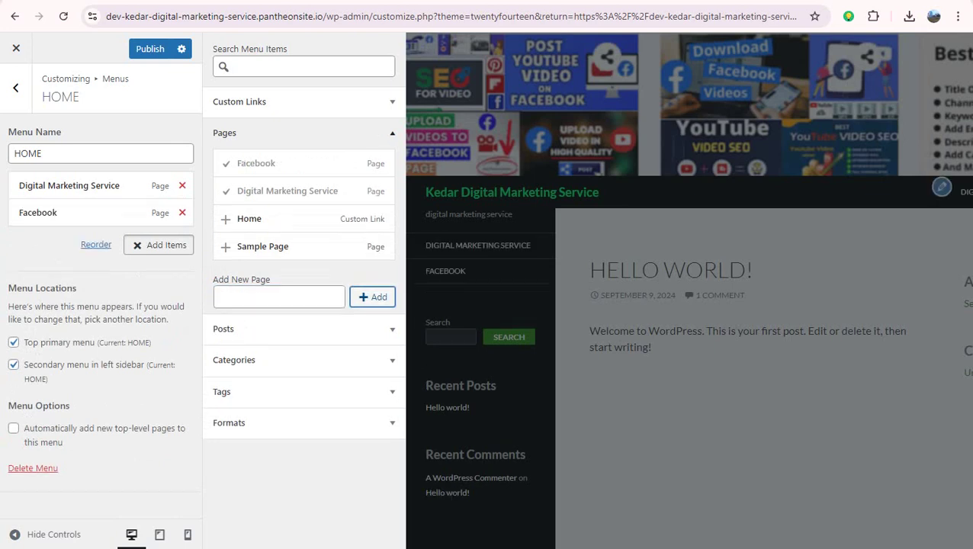
- Add three more new pages to the HOME menu: "Whatsapp", "Telegram" and "Fiverr Marketplace"
{"action": "left_click", "coordinate": [279, 297]}
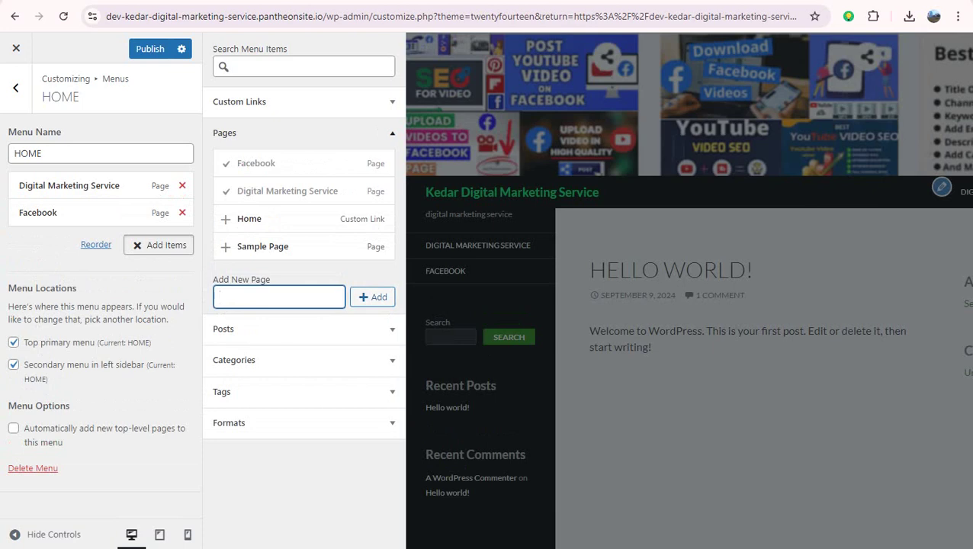
{"action": "type", "text": "Whatsapp"}
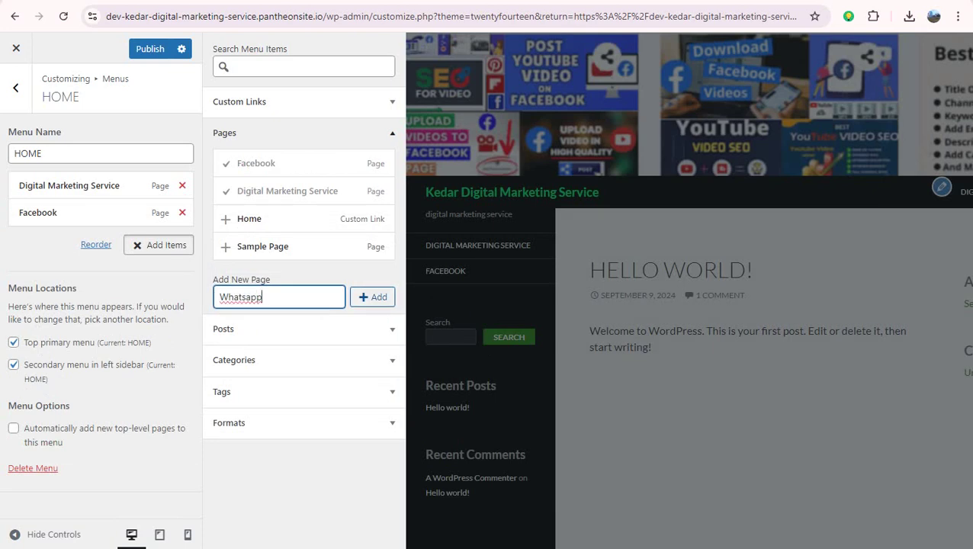
{"action": "left_click", "coordinate": [372, 297]}
{"action": "left_click", "coordinate": [279, 321]}
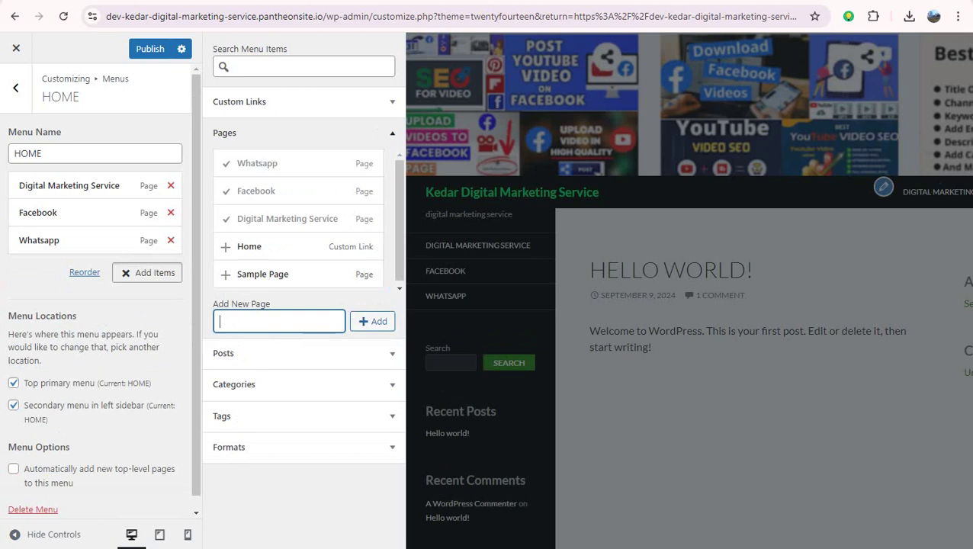
{"action": "type", "text": "Telegram"}
{"action": "left_click", "coordinate": [372, 321]}
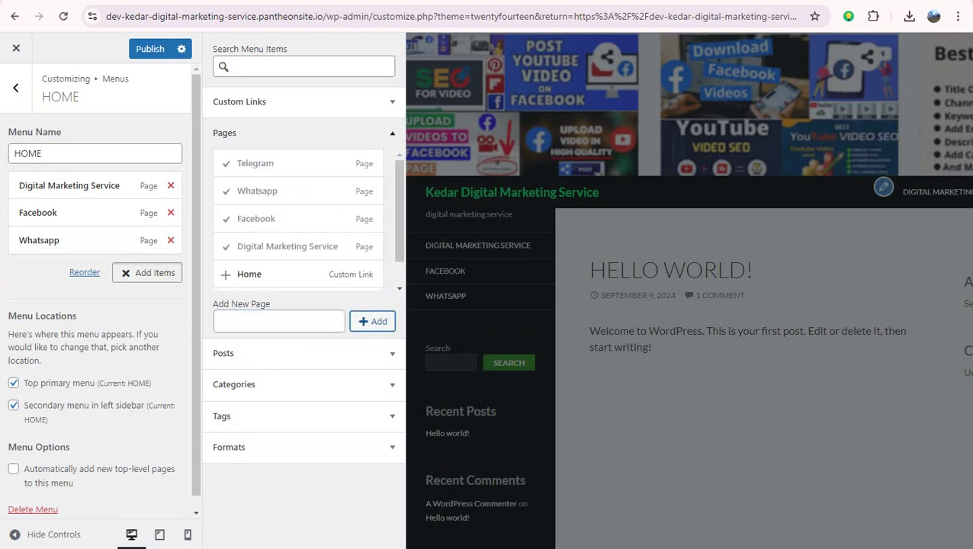
{"action": "left_click", "coordinate": [279, 322]}
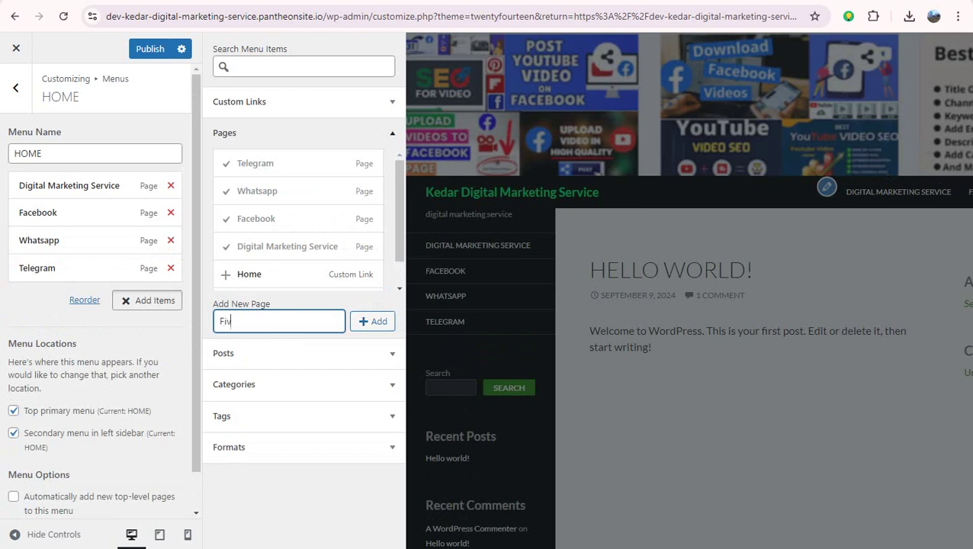
{"action": "type", "text": "Fiverr Marketplace"}
{"action": "left_click", "coordinate": [372, 321]}
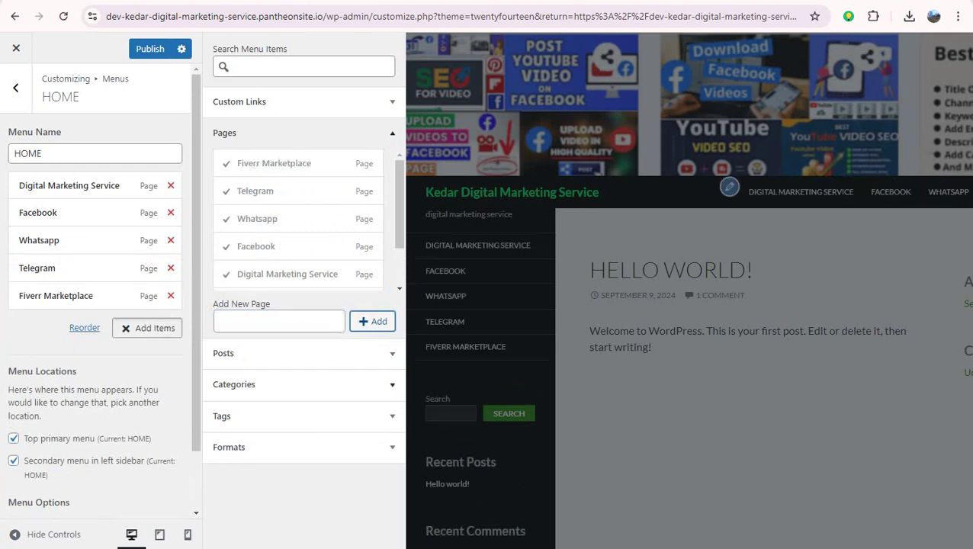
- Publish the HOME menu with its new page items and check the site preview
{"action": "left_click", "coordinate": [150, 48]}
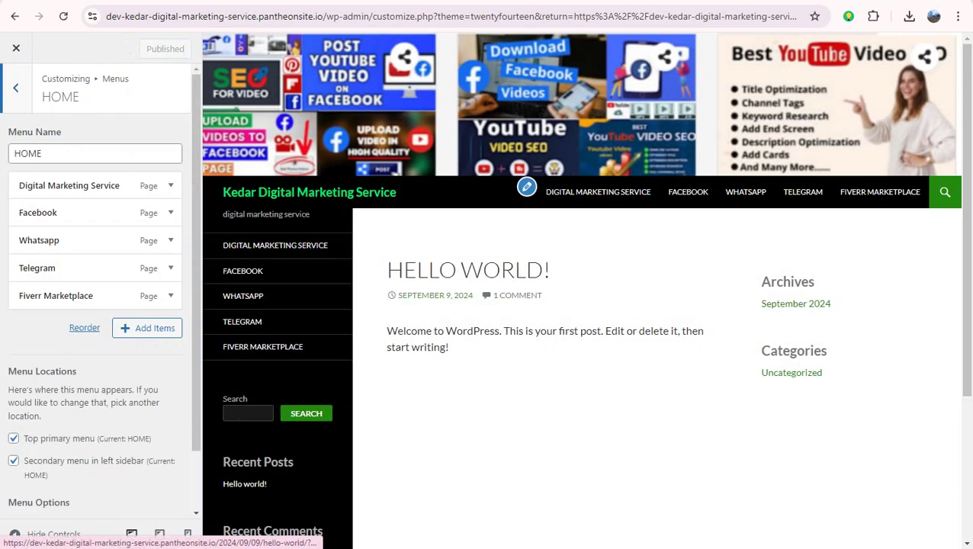
{"action": "scroll", "coordinate": [259, 295], "scroll_direction": "down", "scroll_amount": 3}
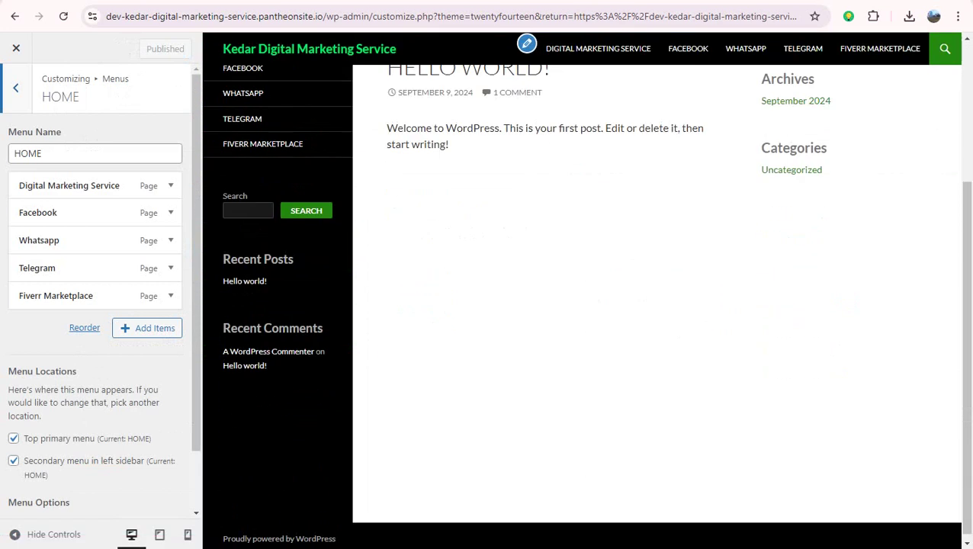
{"action": "scroll", "coordinate": [259, 296], "scroll_direction": "up", "scroll_amount": 3}
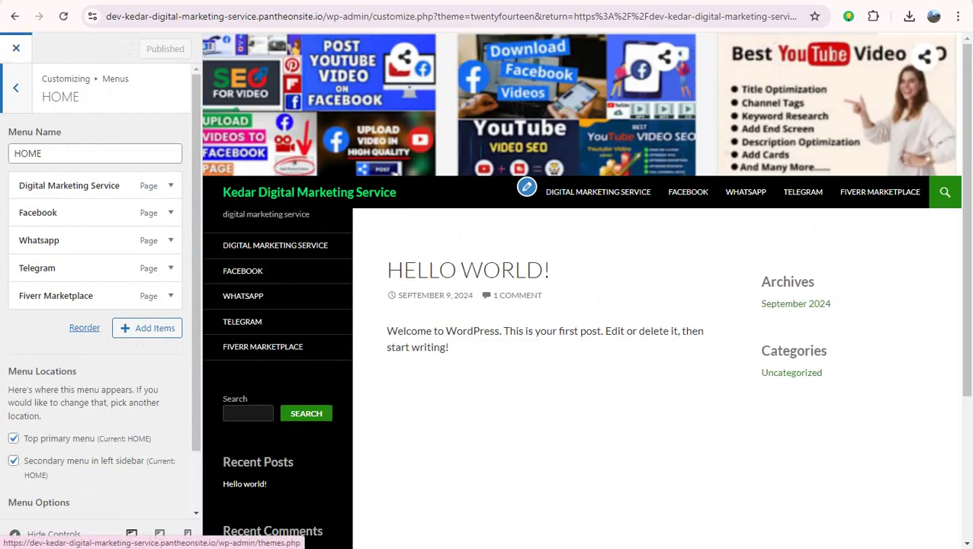
- Leave the Customizer and open the list of all the site's pages
{"action": "left_click", "coordinate": [16, 47]}
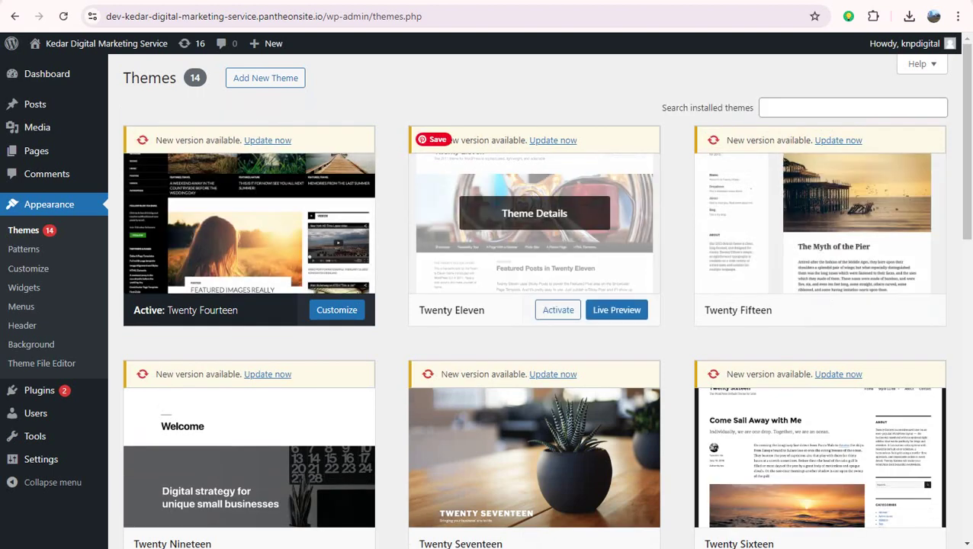
{"action": "scroll", "coordinate": [533, 229], "scroll_direction": "down", "scroll_amount": 3}
{"action": "scroll", "coordinate": [533, 229], "scroll_direction": "up", "scroll_amount": 3}
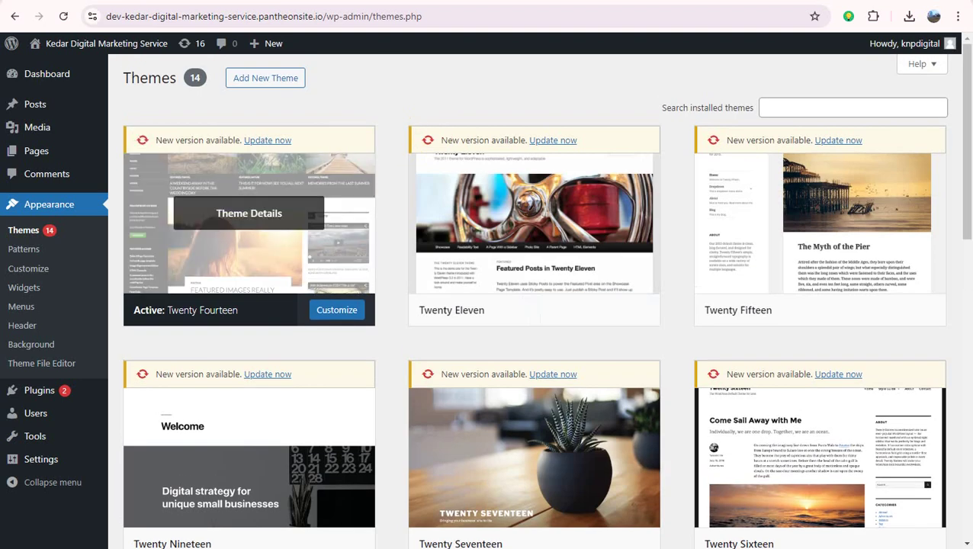
{"action": "mouse_move", "coordinate": [36, 151]}
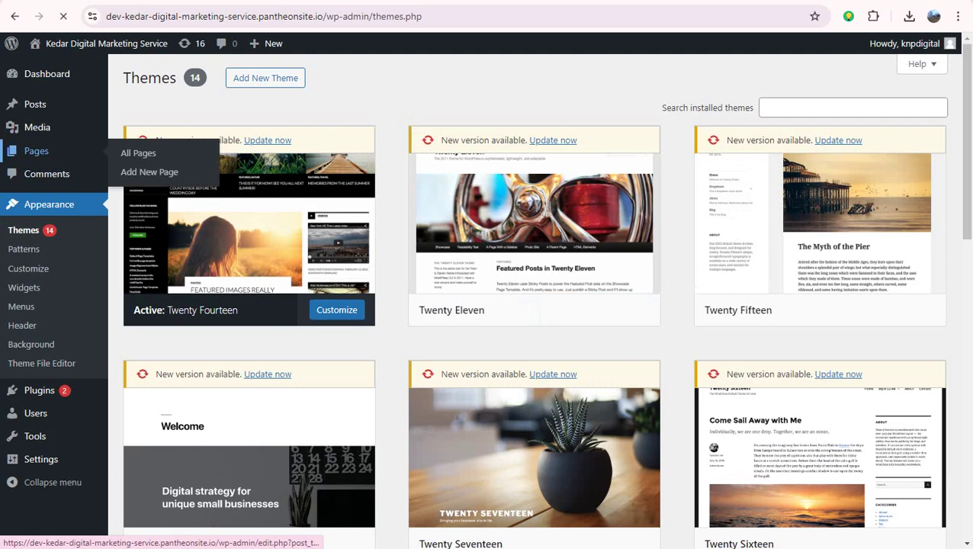
{"action": "left_click", "coordinate": [138, 153]}
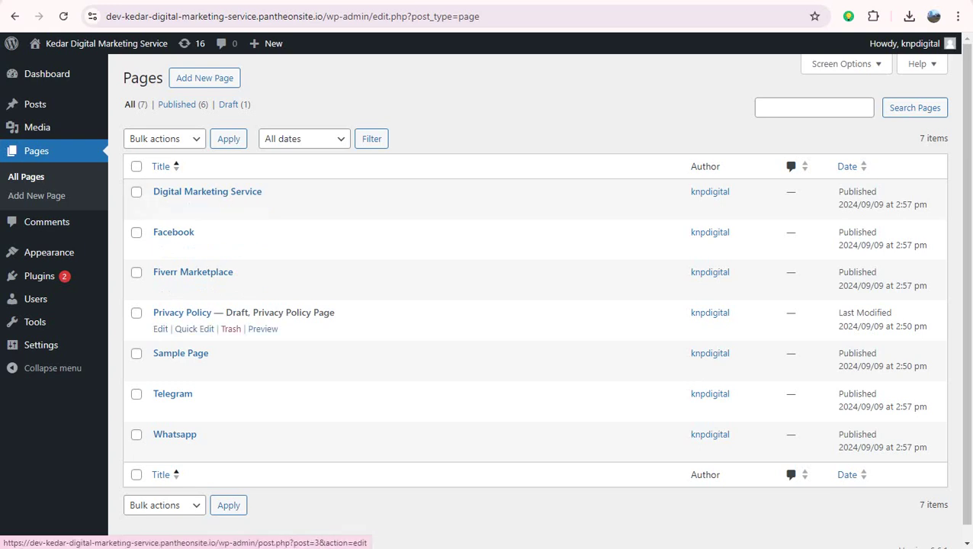
{"action": "scroll", "coordinate": [229, 366], "scroll_direction": "down", "scroll_amount": 1}
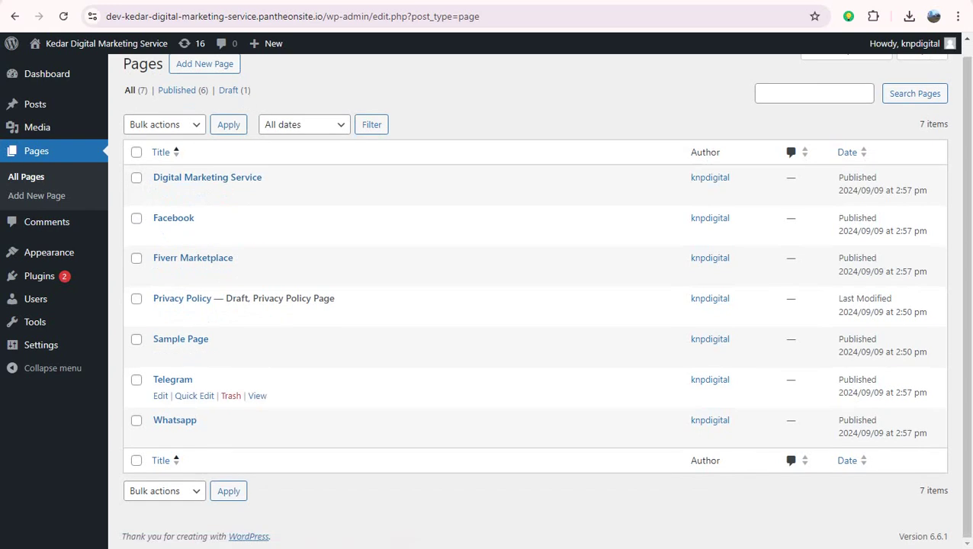
{"action": "scroll", "coordinate": [305, 400], "scroll_direction": "up", "scroll_amount": 1}
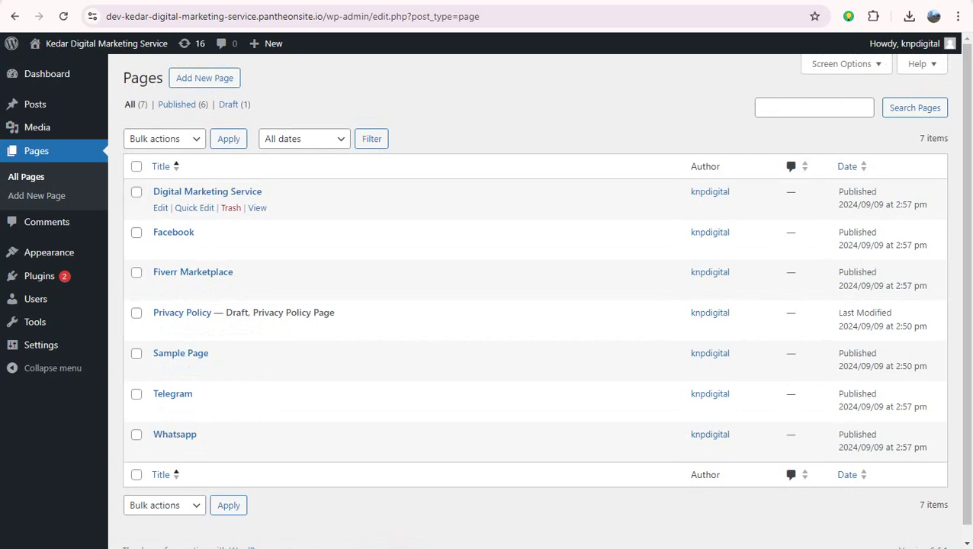
- Open the Digital Marketing Service page for editing and go through the block editor's welcome guide to its end
{"action": "left_click", "coordinate": [160, 207]}
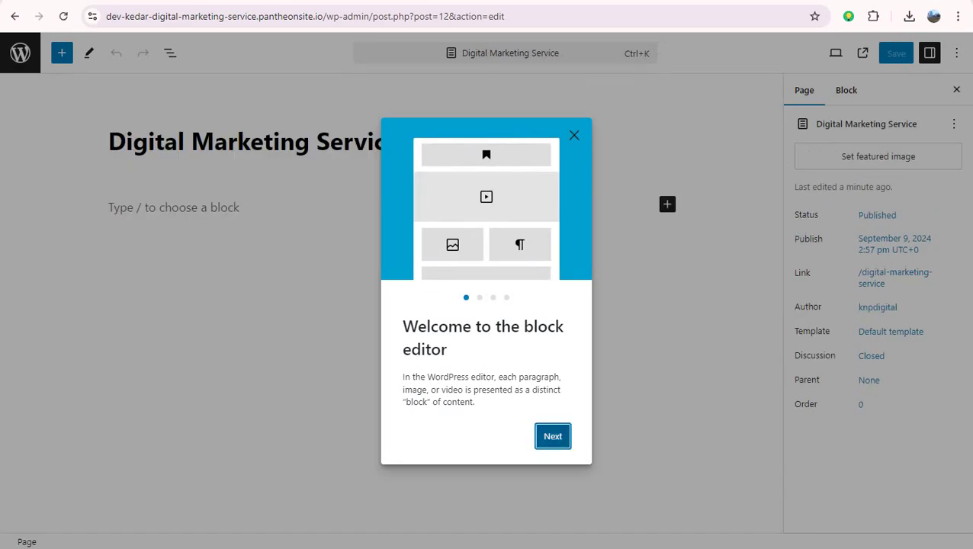
{"action": "left_click", "coordinate": [553, 439]}
{"action": "left_click", "coordinate": [553, 448]}
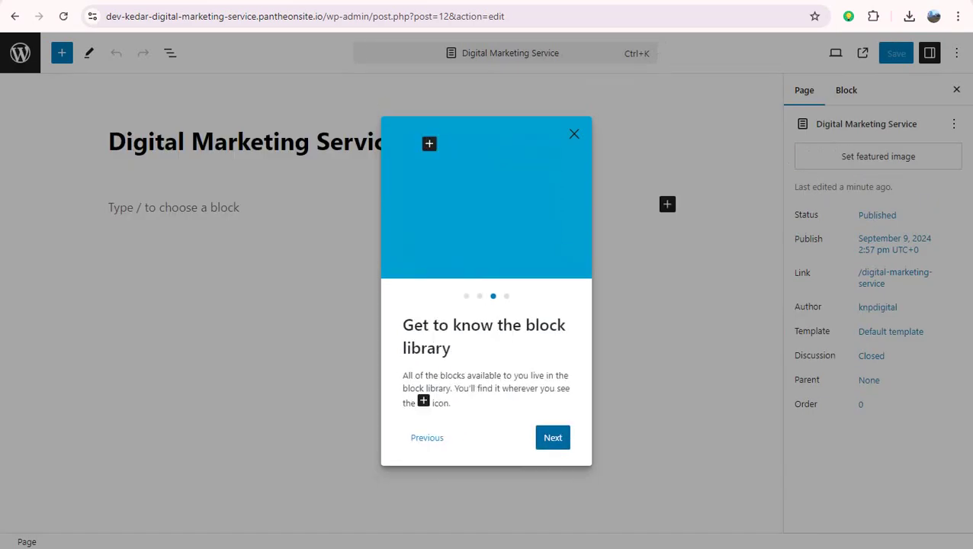
{"action": "left_click", "coordinate": [552, 437]}
{"action": "left_click", "coordinate": [550, 436]}
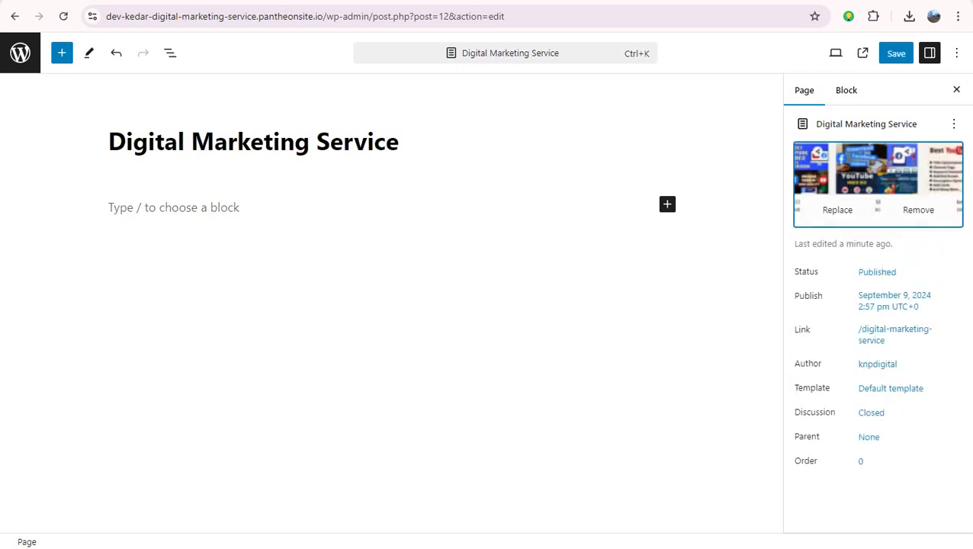
- Start the Digital Marketing Service page's body with a paragraph reading "~ YouTube Video SEO"
{"action": "left_click", "coordinate": [114, 208]}
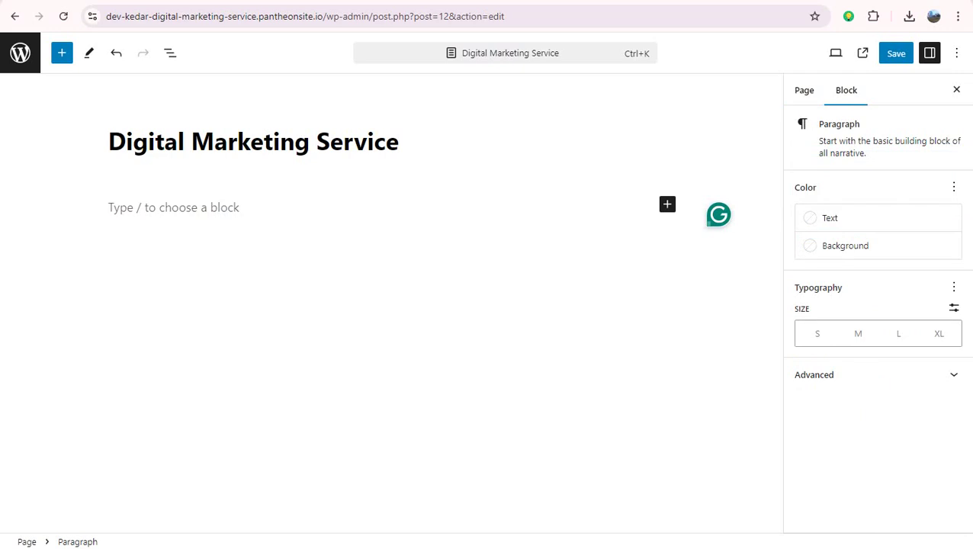
{"action": "type", "text": "~"}
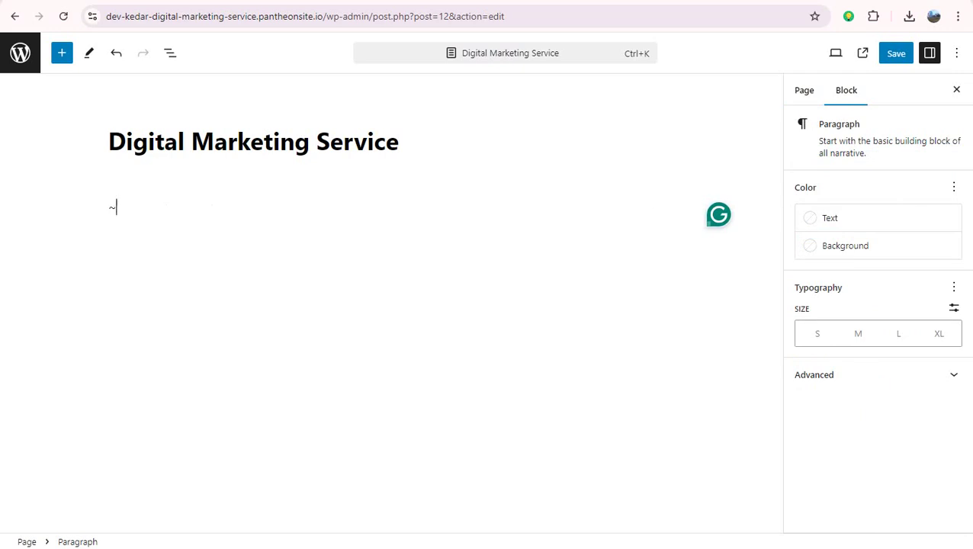
{"action": "type", "text": " YouTu"}
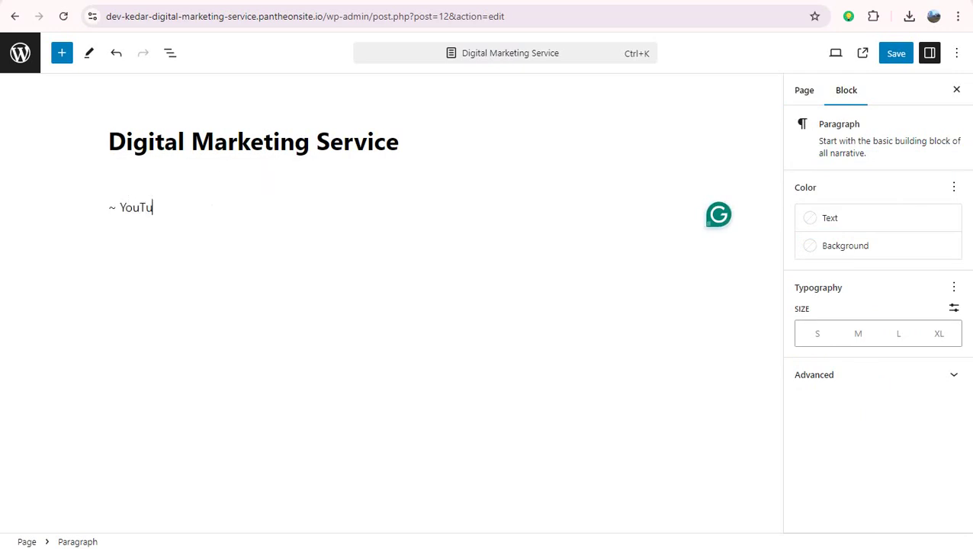
{"action": "type", "text": "be Video SEO"}
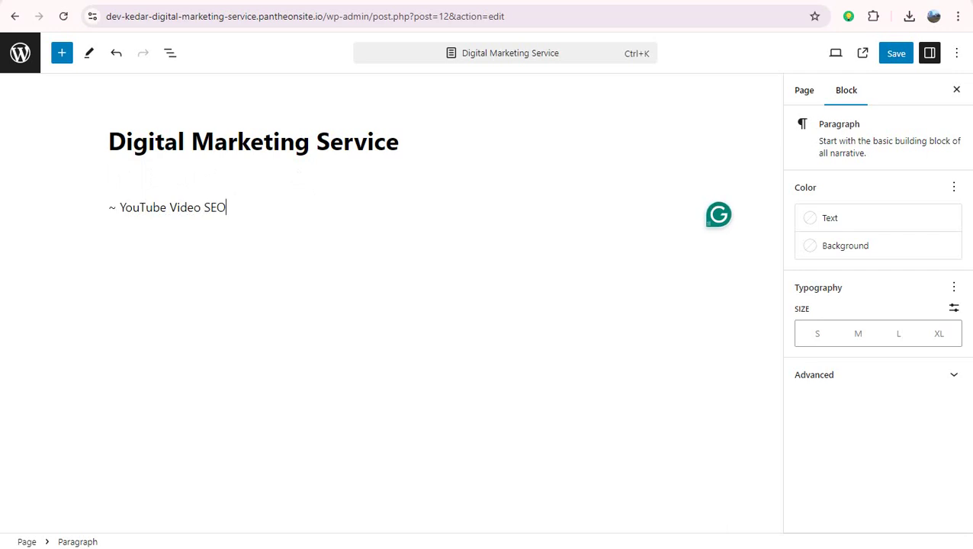
{"action": "key", "text": "Return"}
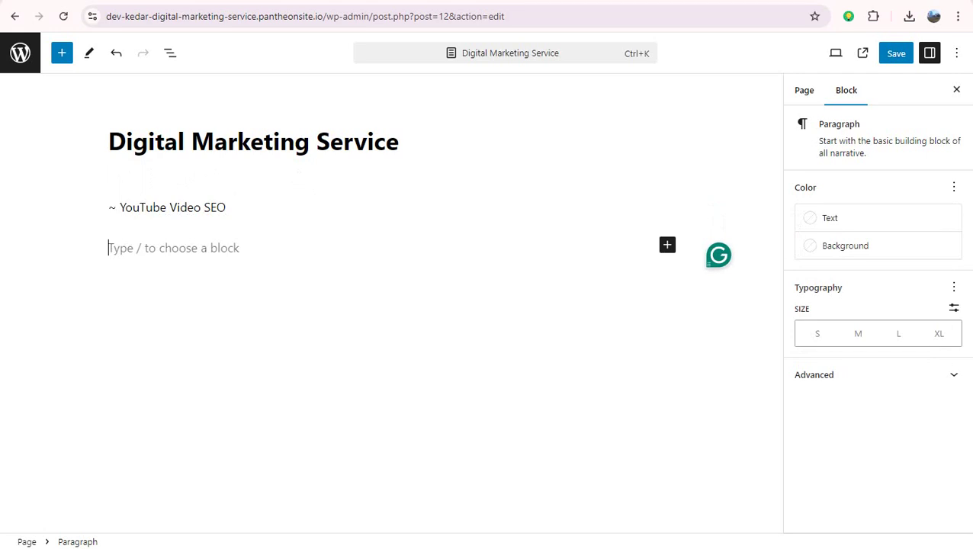
- Add a second paragraph reading "~ YouTube Channel Customize" below the YouTube Video SEO line
{"action": "type", "text": "~ Yo"}
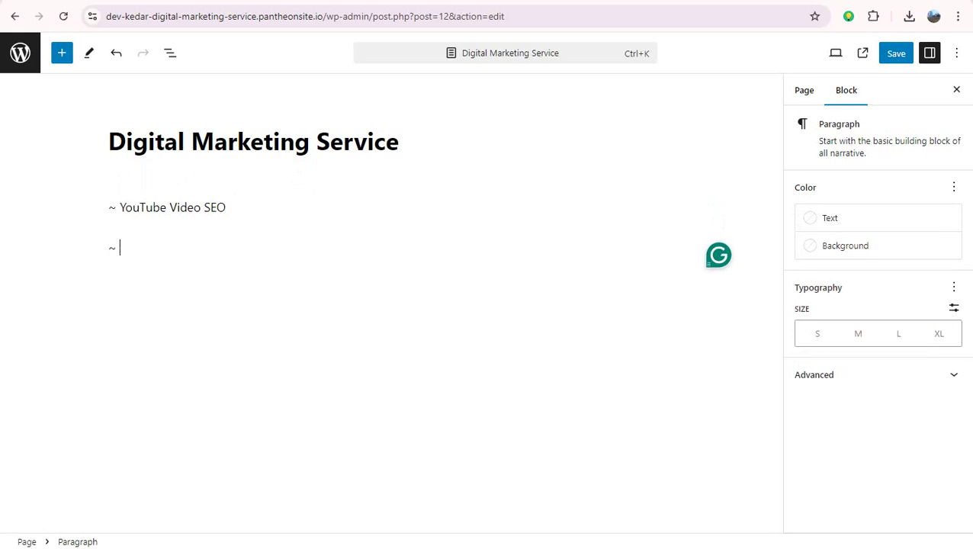
{"action": "type", "text": "uTube C"}
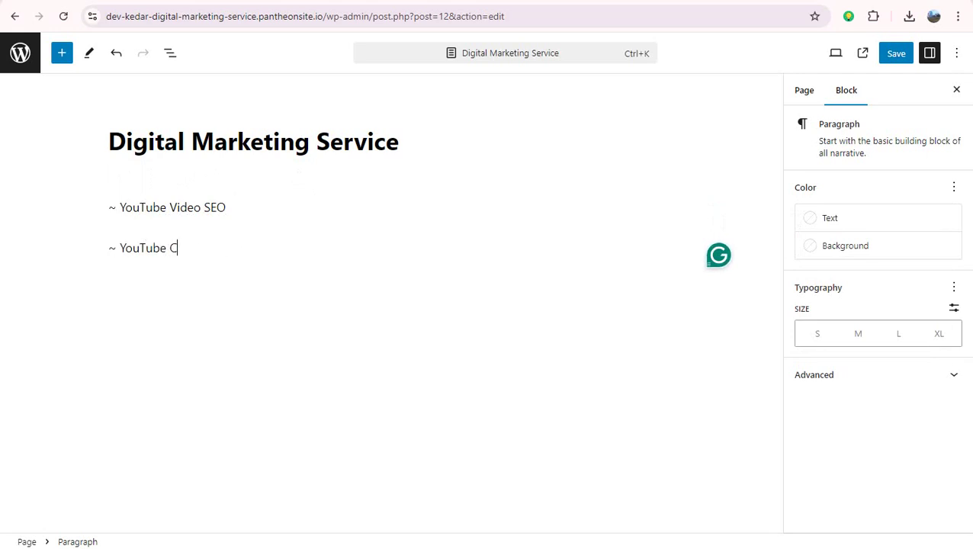
{"action": "type", "text": "hannel Custom"}
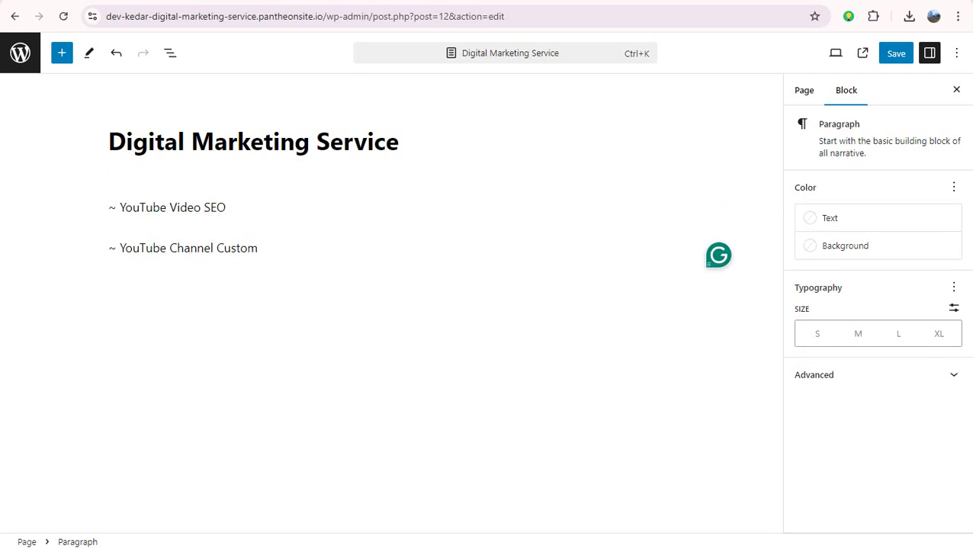
{"action": "type", "text": "ize"}
{"action": "key", "text": "Return"}
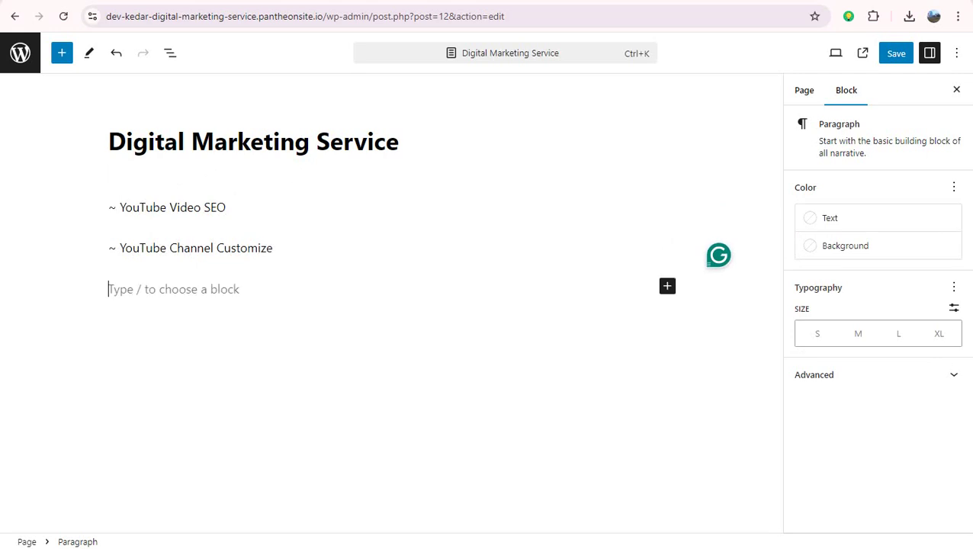
- Add a third paragraph reading "~ Blog Website Customize and Design" to the list of services
{"action": "type", "text": "~"}
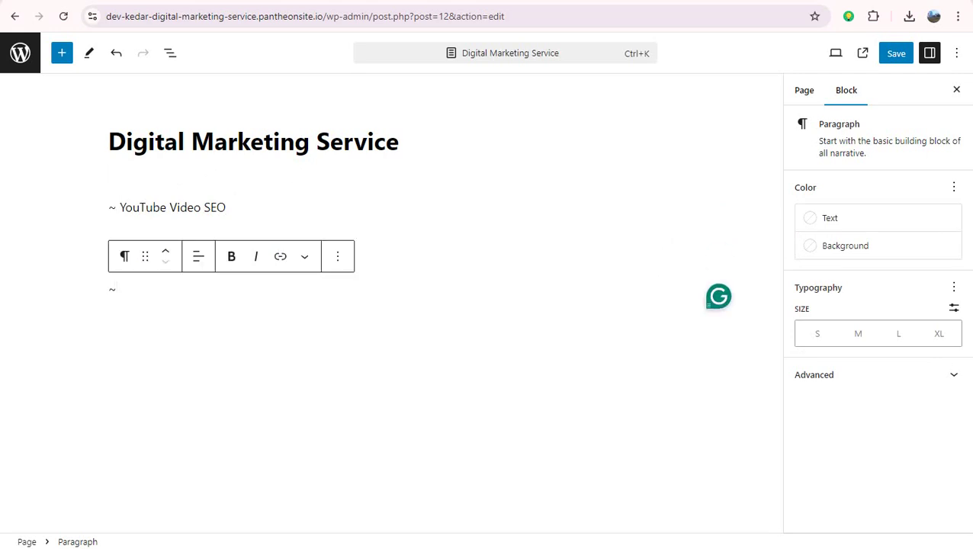
{"action": "type", "text": " B"}
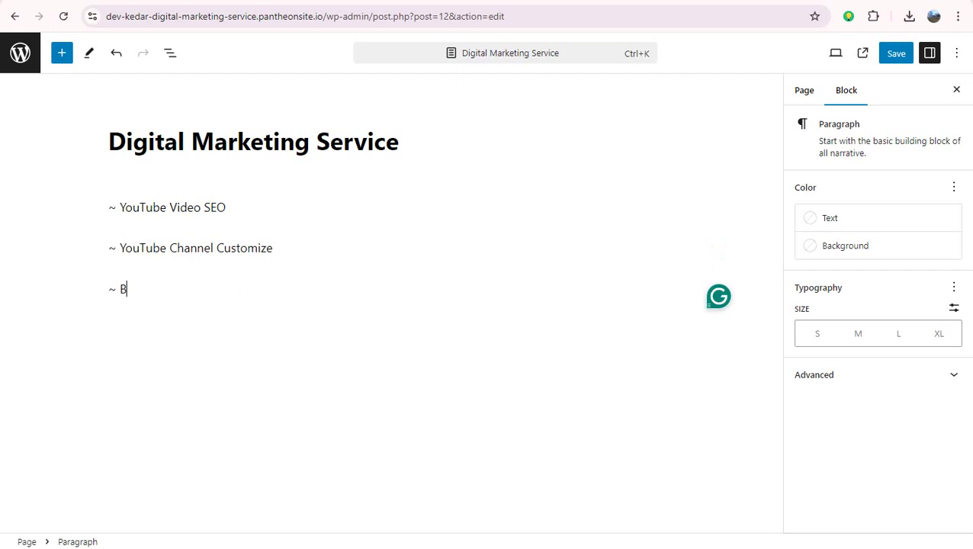
{"action": "type", "text": "log Web"}
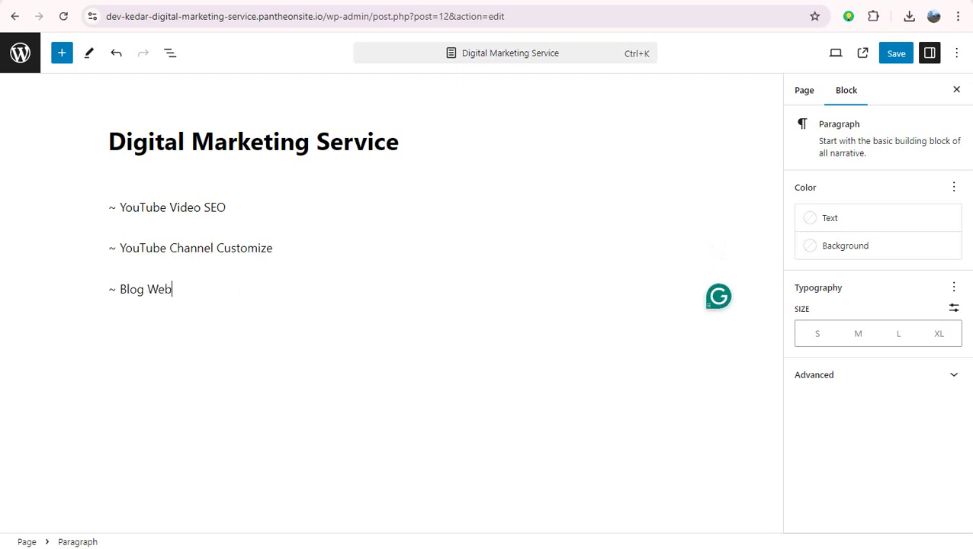
{"action": "type", "text": "site Custo"}
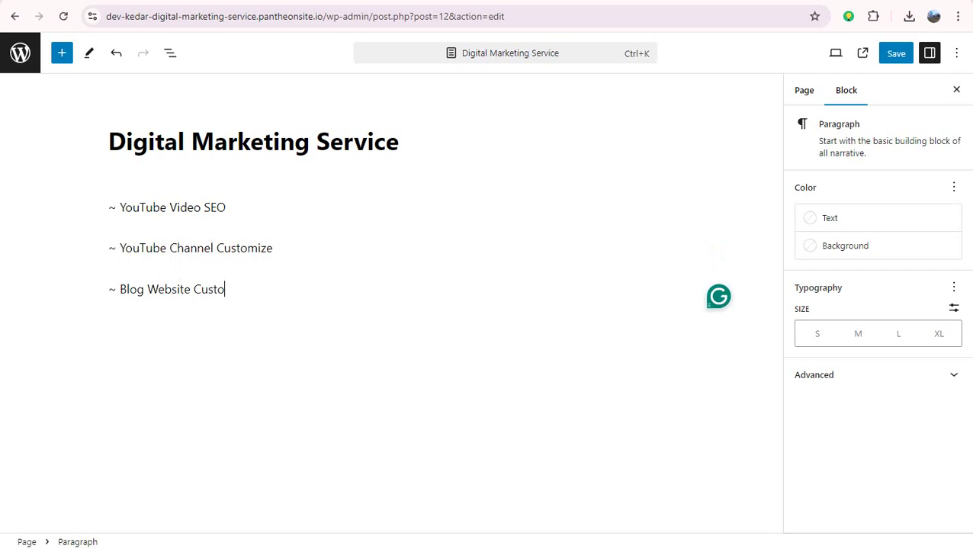
{"action": "type", "text": "mize and Design"}
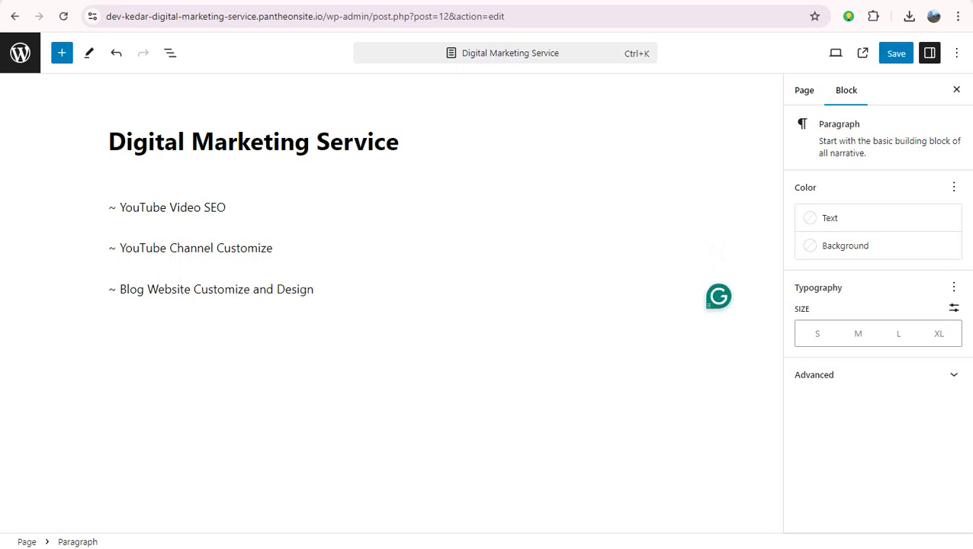
{"action": "key", "text": "Return"}
- Add a fourth paragraph reading "~ Creating YouTube Video Sharing Blog Website" and leave an empty block below it
{"action": "type", "text": "~"}
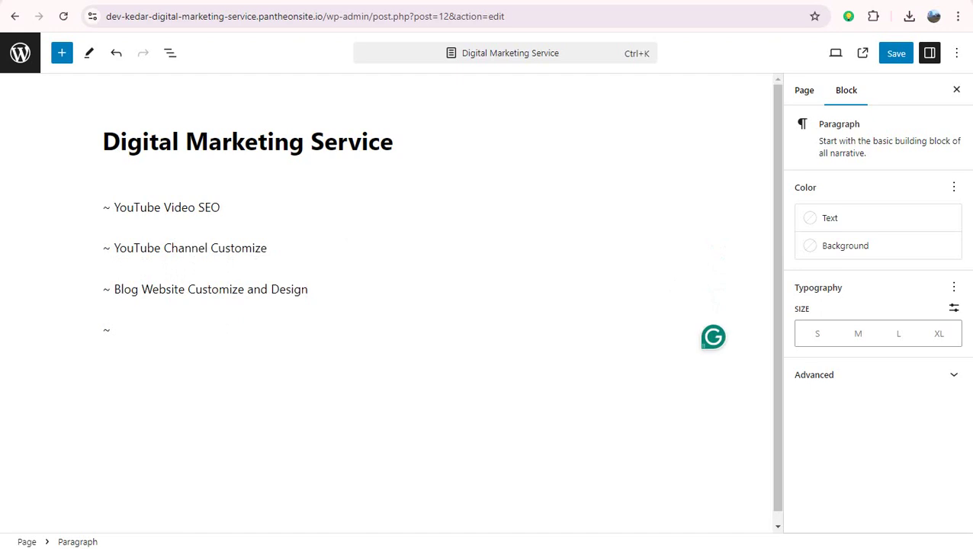
{"action": "type", "text": " Creating YouTube Video"}
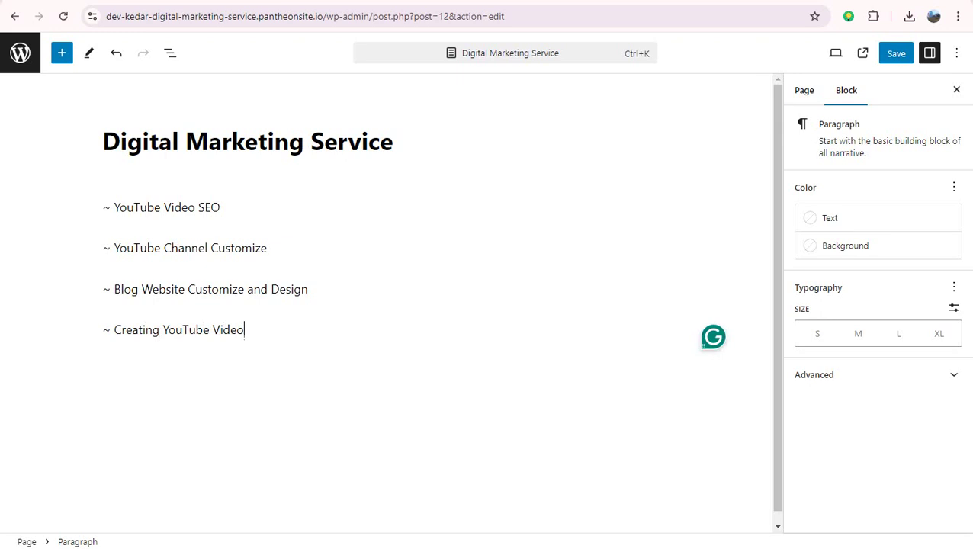
{"action": "type", "text": " Sharing "}
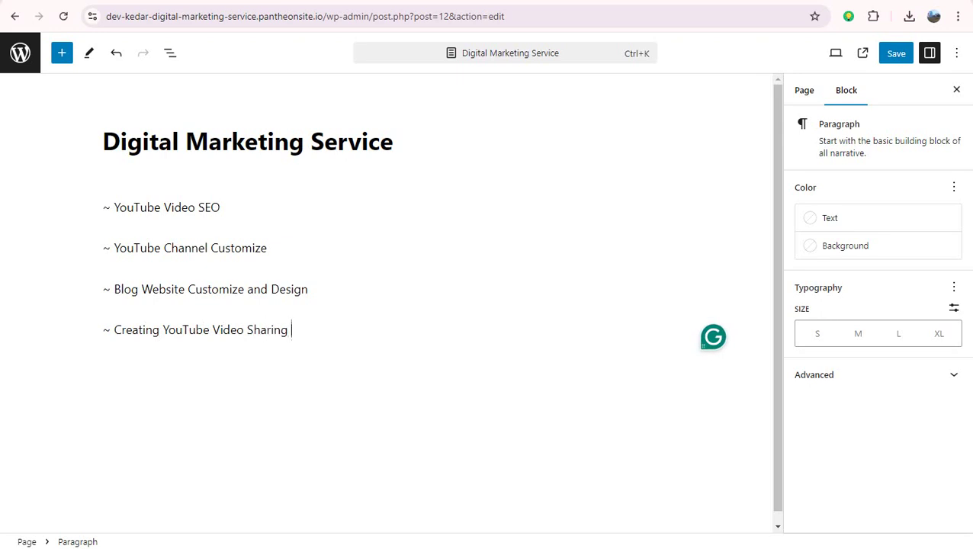
{"action": "type", "text": "Blog Website"}
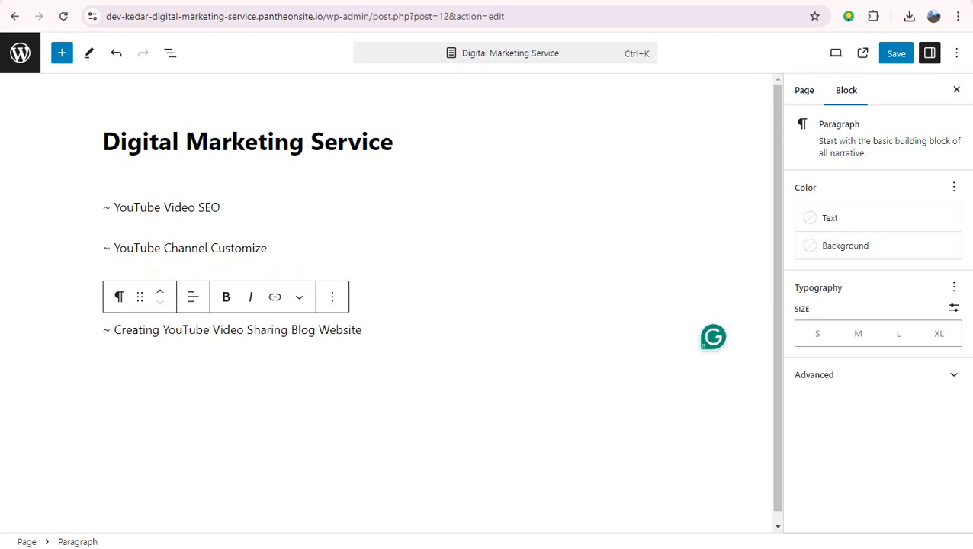
{"action": "key", "text": "Return"}
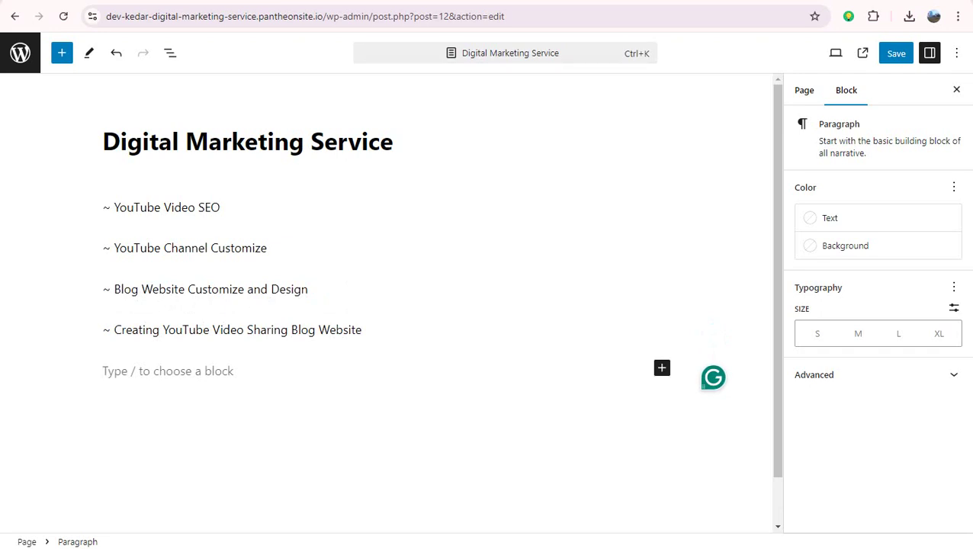
- Make all four service lines on the Digital Marketing Service page bold
{"action": "double_click", "coordinate": [166, 208]}
{"action": "triple_click", "coordinate": [167, 208]}
{"action": "left_click", "coordinate": [225, 174]}
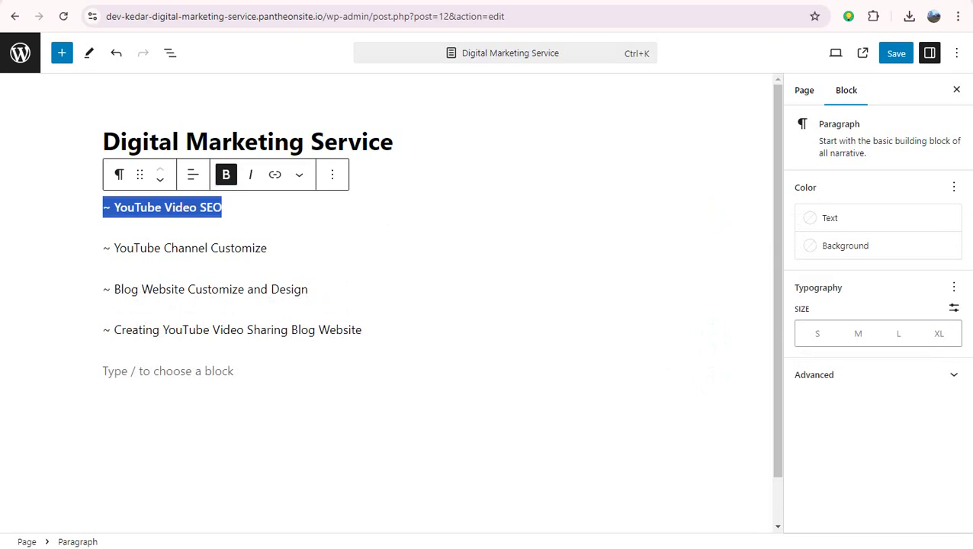
{"action": "key", "text": "BackSpace"}
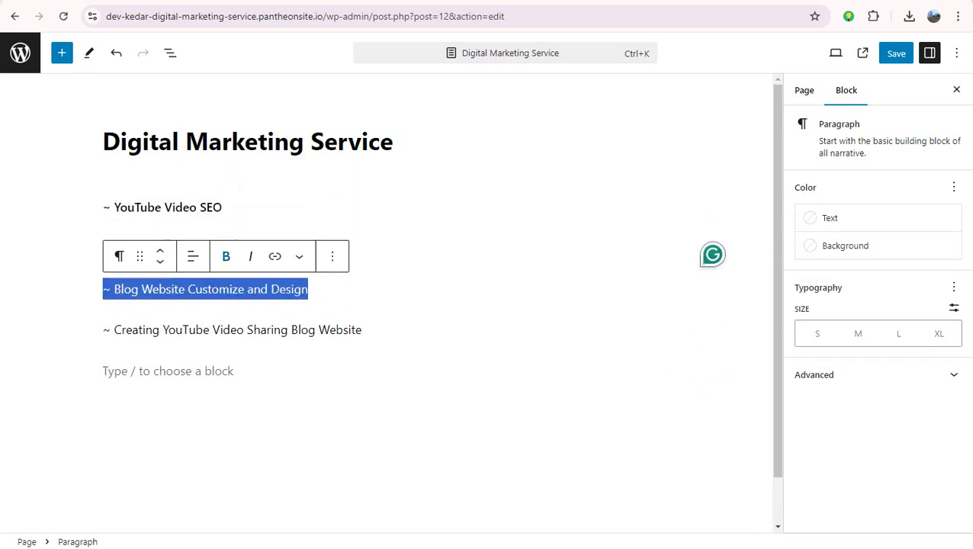
{"action": "key", "text": "ctrl+b"}
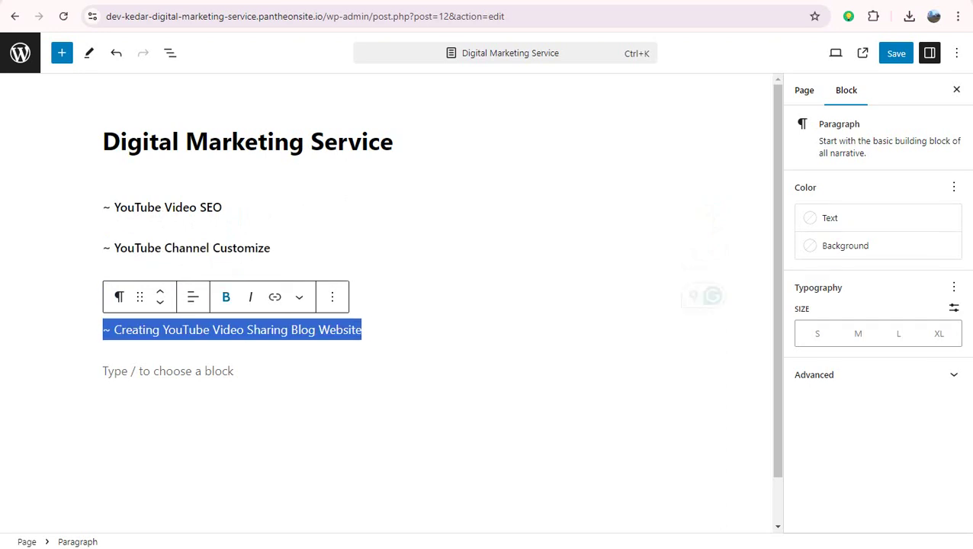
{"action": "key", "text": "ctrl+b"}
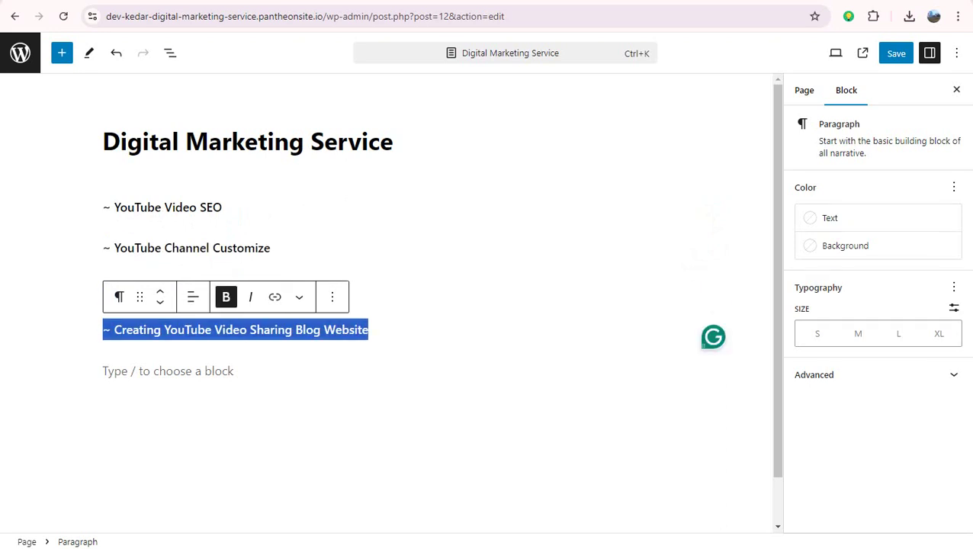
{"action": "left_click", "coordinate": [103, 329]}
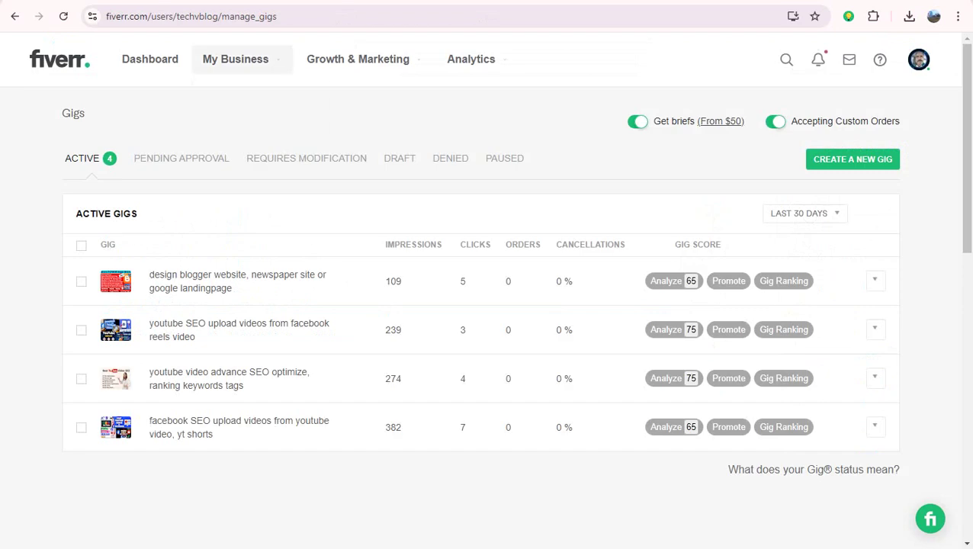
- On Fiverr, open the seller profile and copy the link address of the "I will youtube video advance SEO optimize" gig
{"action": "mouse_move", "coordinate": [237, 60]}
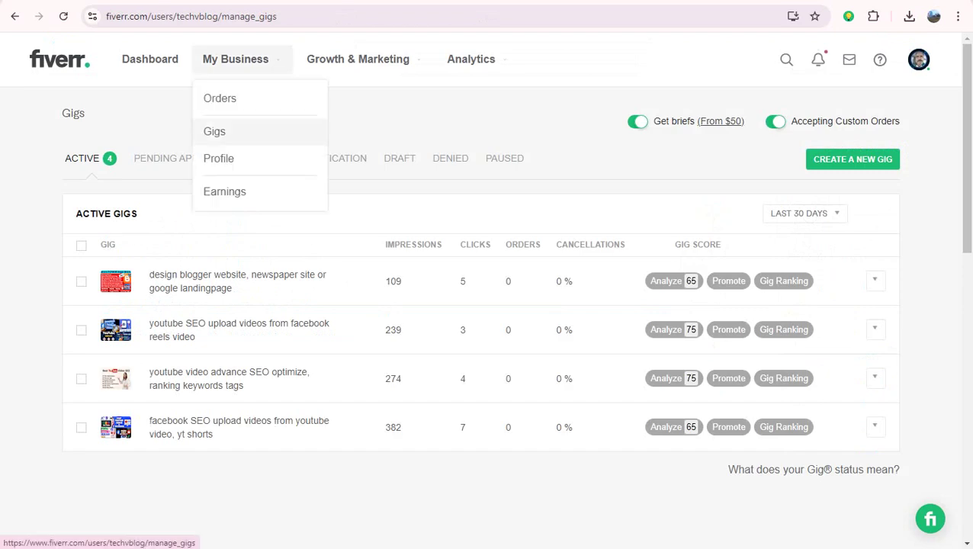
{"action": "left_click", "coordinate": [219, 158]}
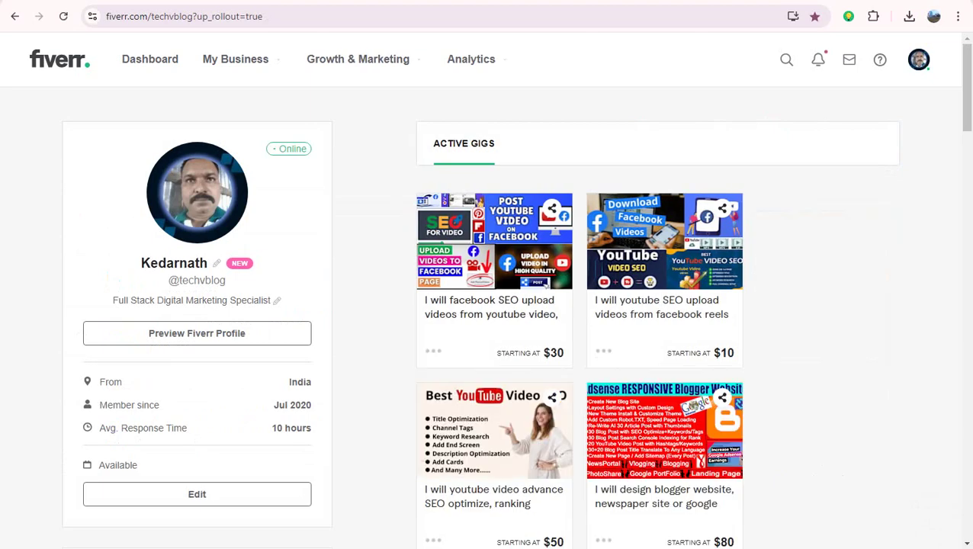
{"action": "scroll", "coordinate": [488, 362], "scroll_direction": "down", "scroll_amount": 2}
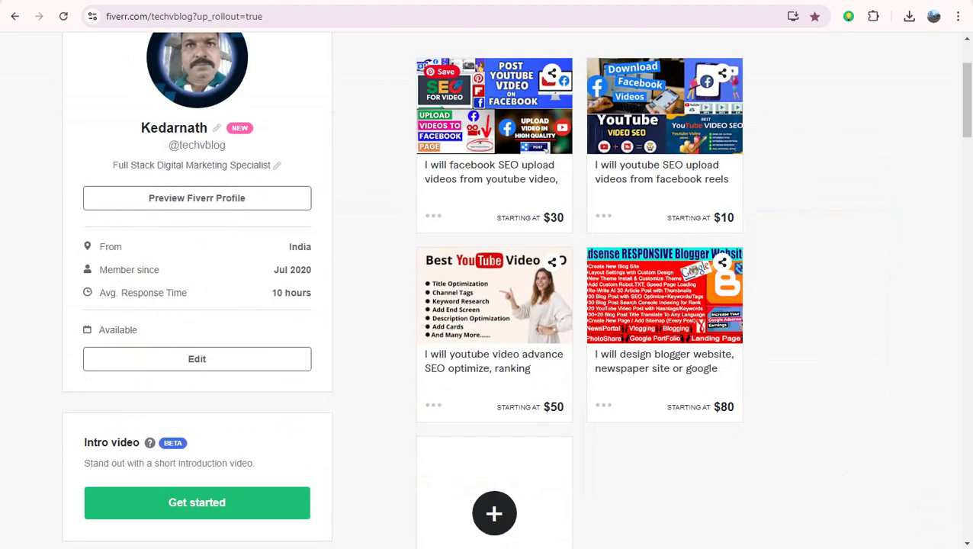
{"action": "right_click", "coordinate": [489, 355]}
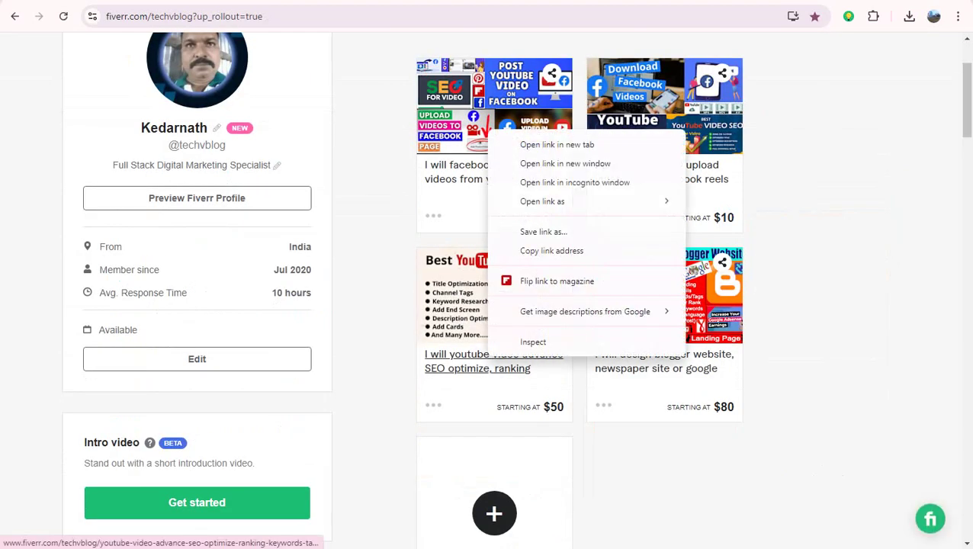
{"action": "left_click", "coordinate": [551, 251]}
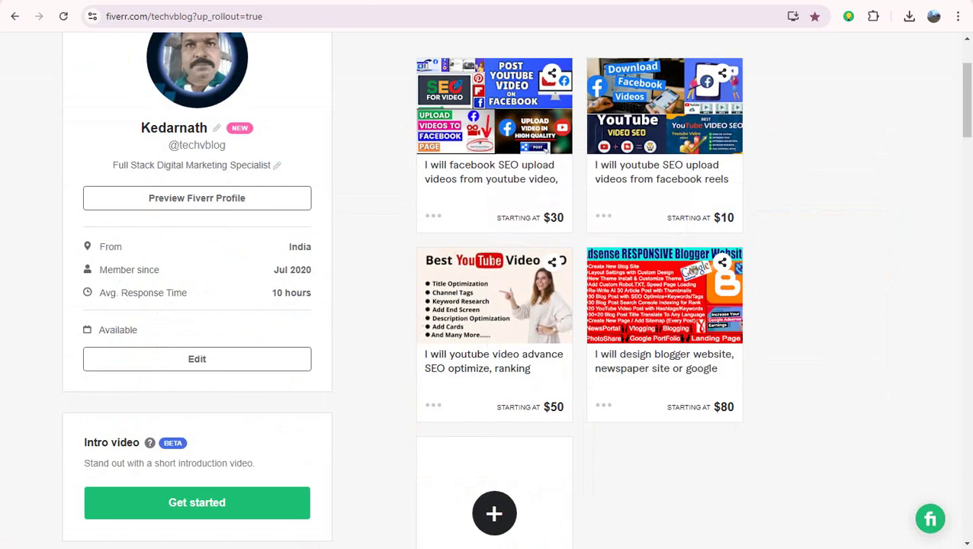
- Back in the WordPress page editor, link the text "YouTube Video SEO" to the copied Fiverr gig address, leaving out the leading tilde
{"action": "key", "text": "alt+Tab"}
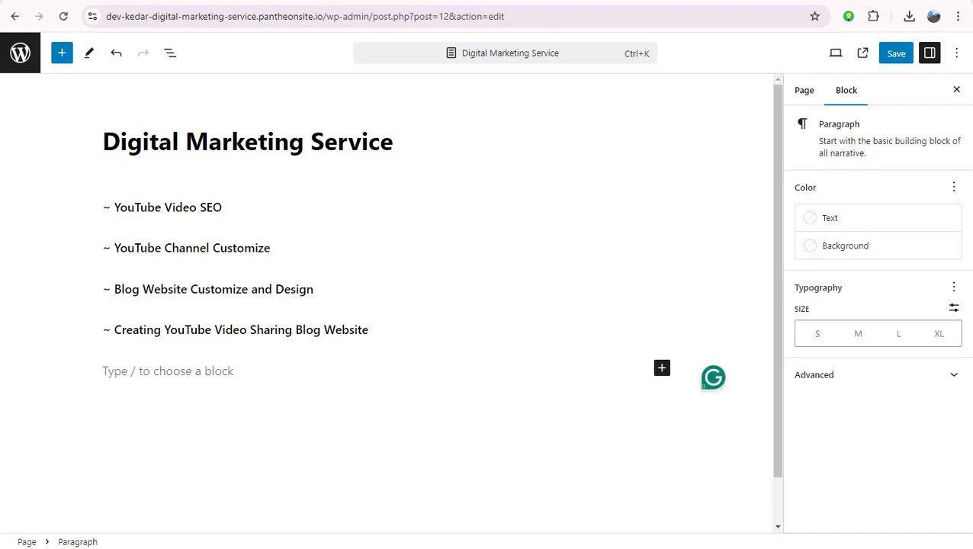
{"action": "triple_click", "coordinate": [188, 207]}
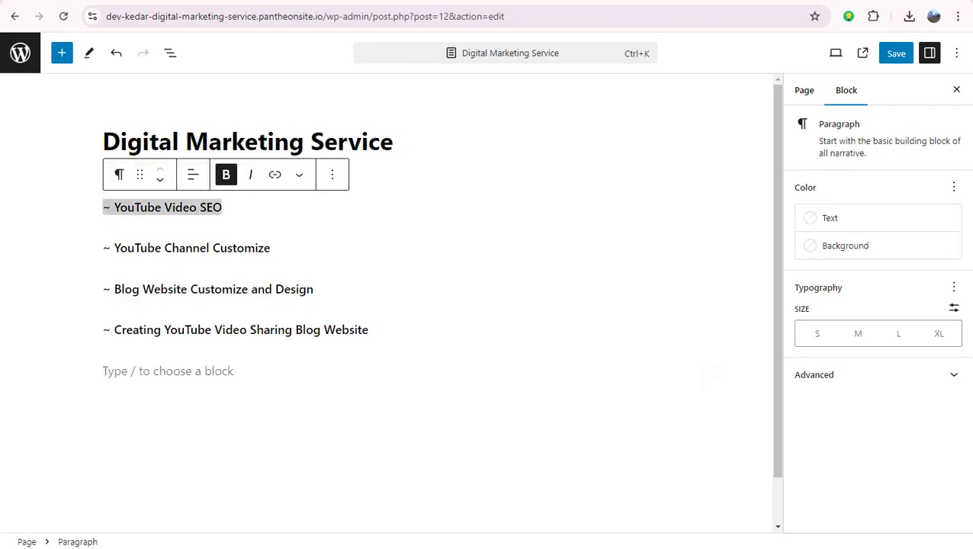
{"action": "left_click", "coordinate": [147, 207]}
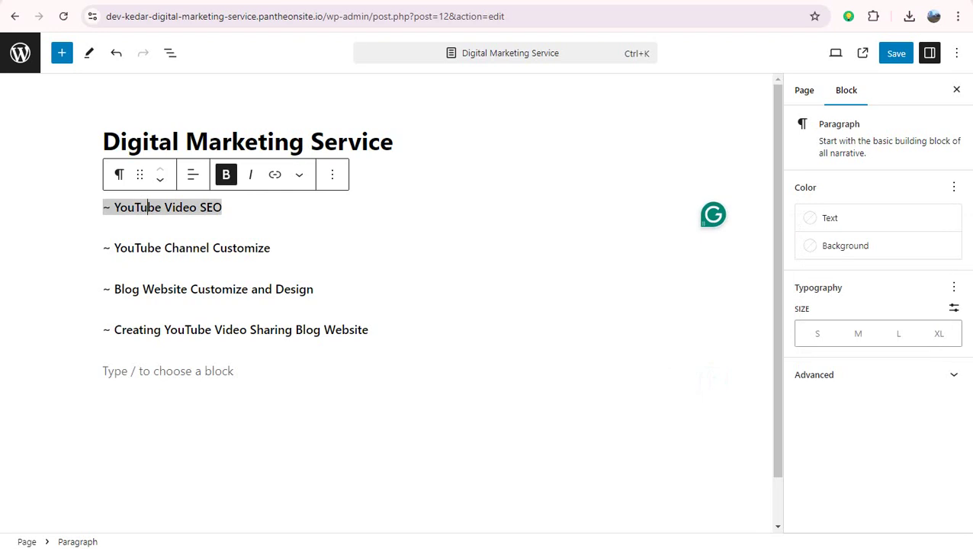
{"action": "left_click_drag", "start_coordinate": [114, 208], "coordinate": [223, 210]}
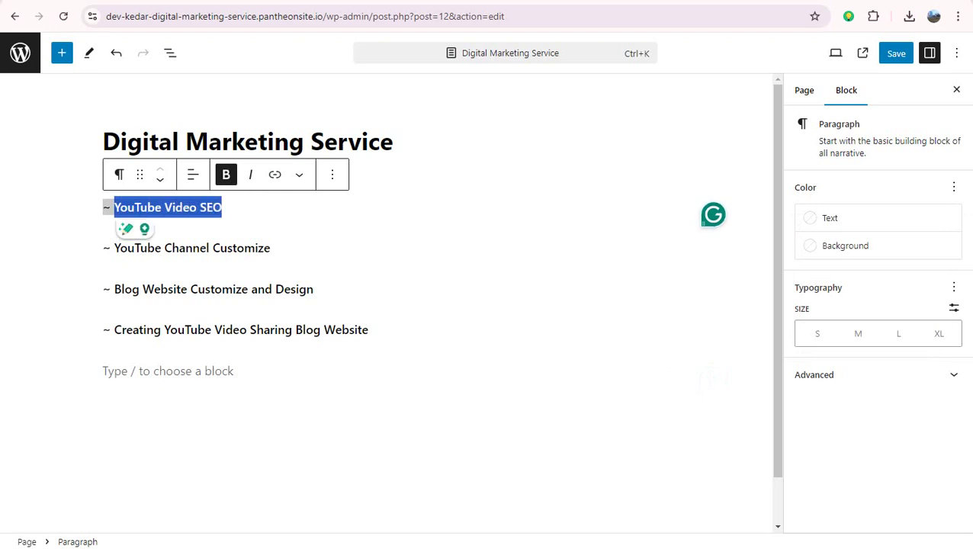
{"action": "left_click", "coordinate": [275, 174]}
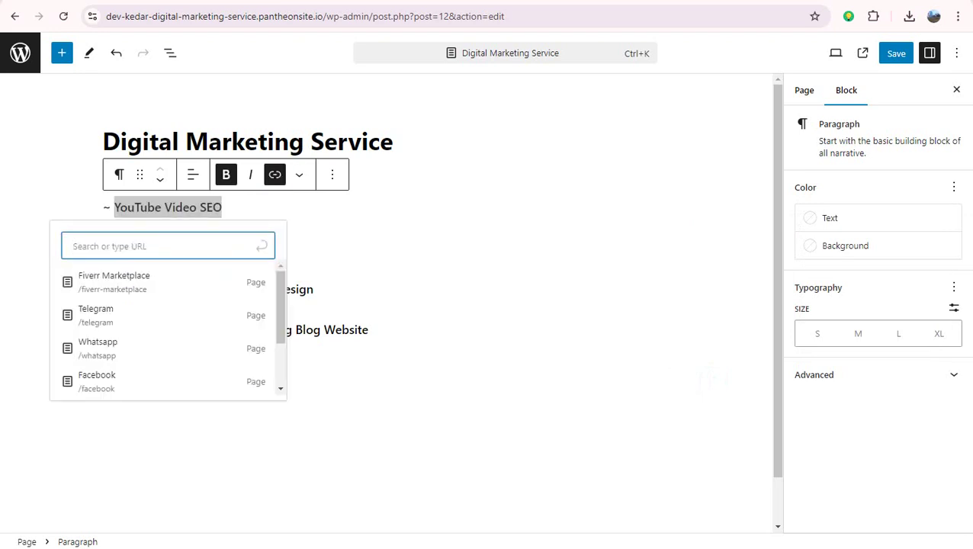
{"action": "key", "text": "ctrl+v"}
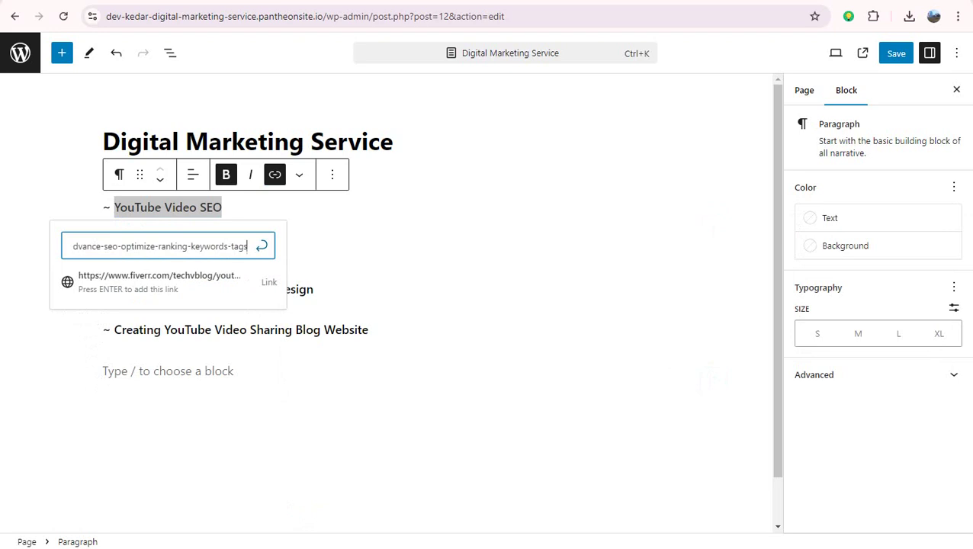
{"action": "left_click", "coordinate": [158, 278]}
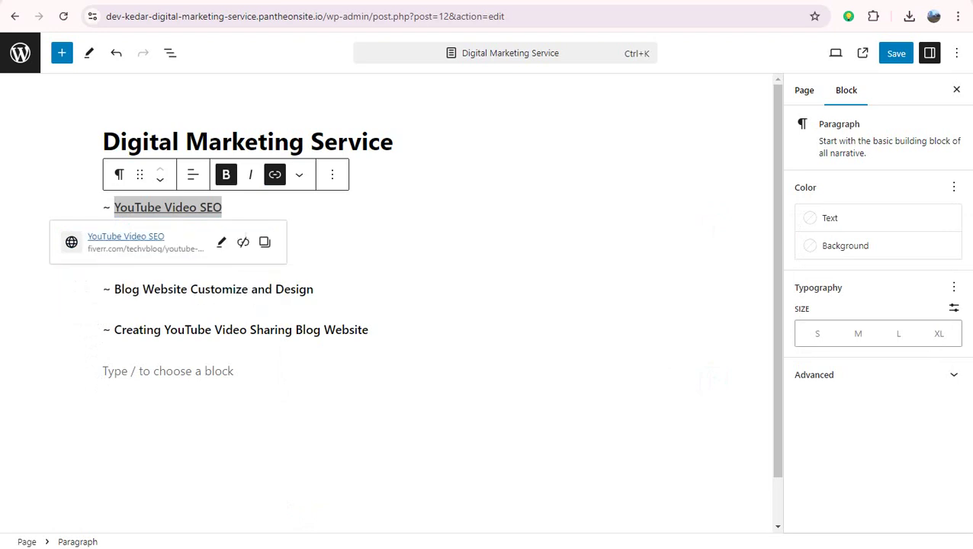
{"action": "left_click", "coordinate": [168, 371]}
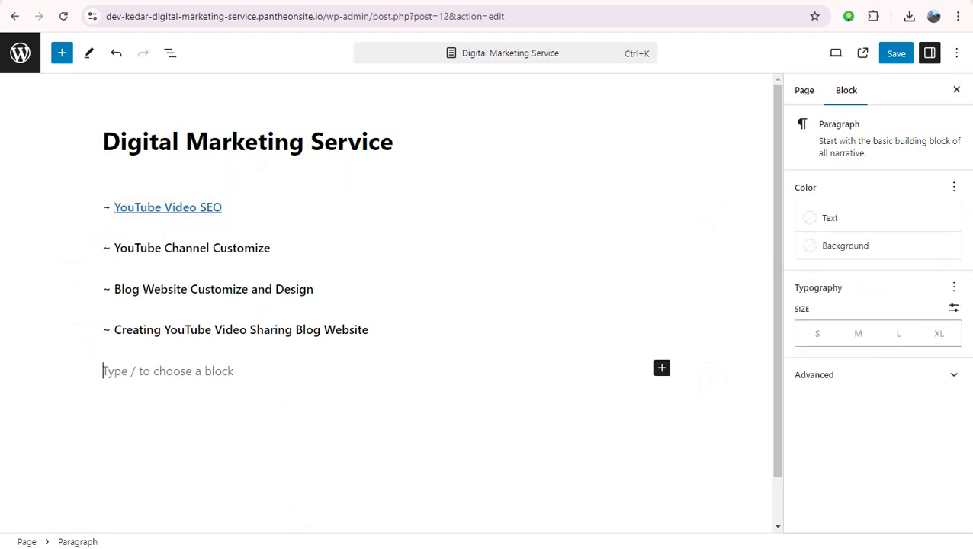
- Link the text "YouTube Channel Customize" in the second service line to the same copied YouTube SEO gig address
{"action": "triple_click", "coordinate": [220, 248]}
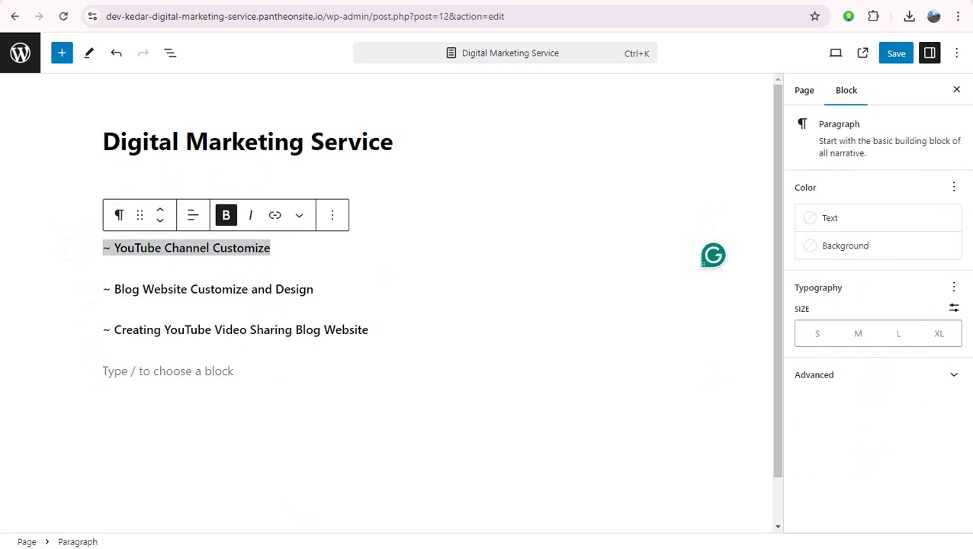
{"action": "left_click_drag", "start_coordinate": [115, 248], "coordinate": [270, 248]}
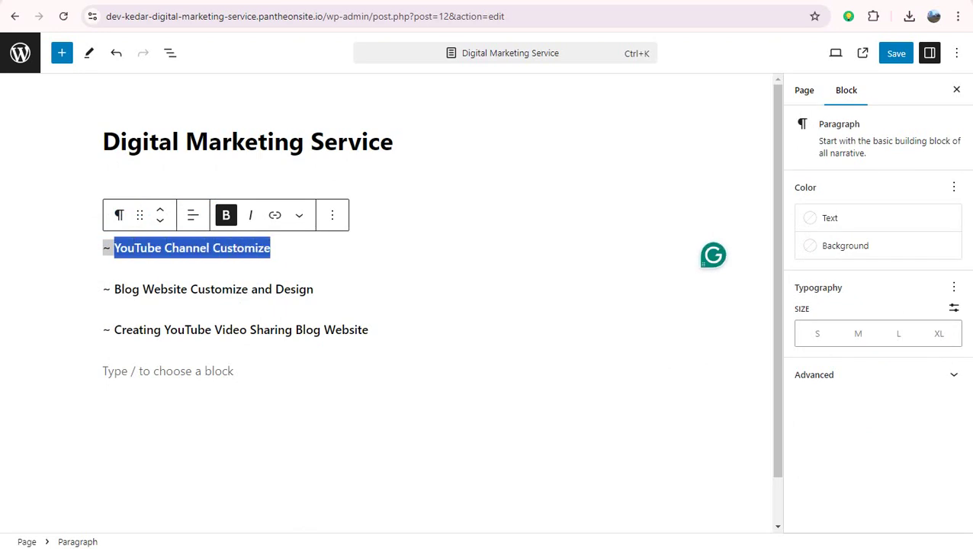
{"action": "key", "text": "ctrl+k"}
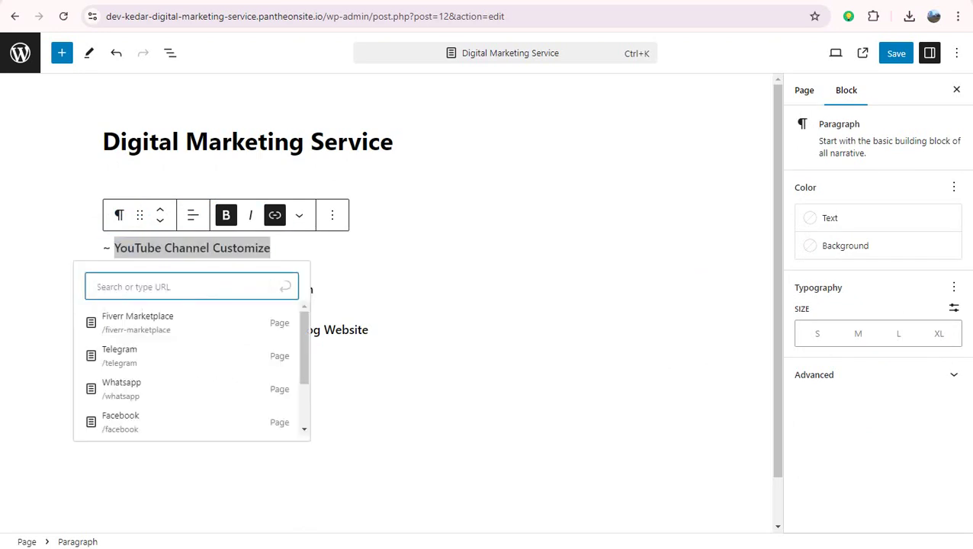
{"action": "key", "text": "ctrl+v"}
{"action": "key", "text": "Return"}
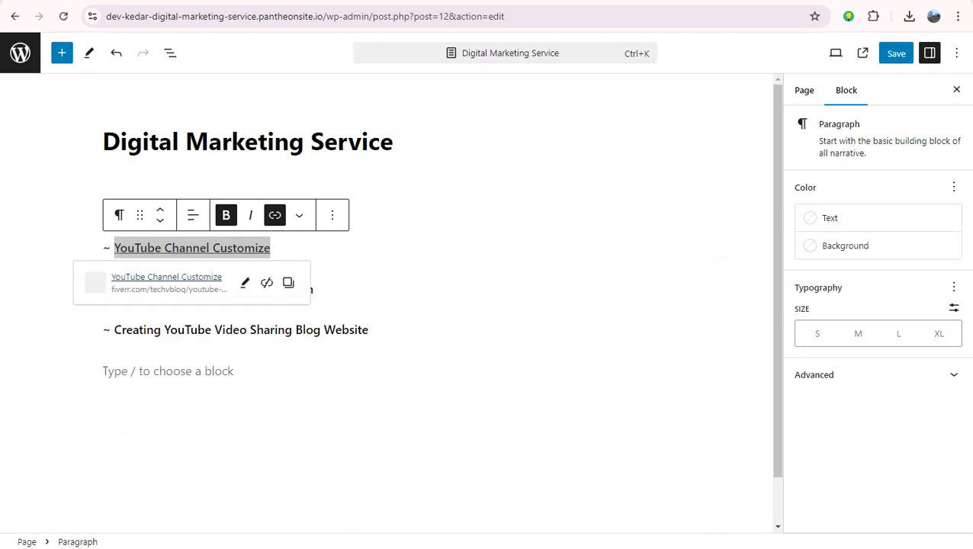
{"action": "left_click", "coordinate": [168, 371]}
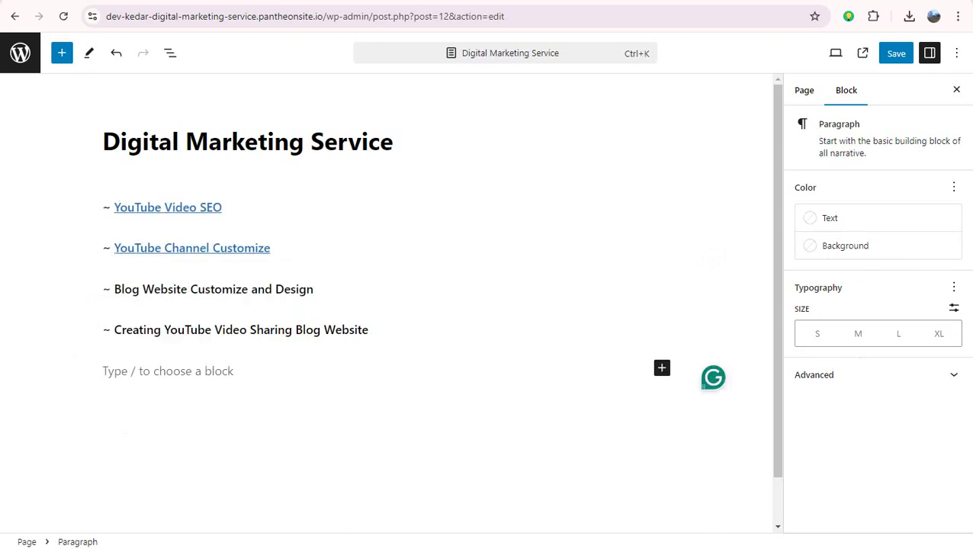
- On the Fiverr profile, copy the link address of the "I will design blogger website, newspaper site or google" gig
{"action": "key", "text": "ctrl+Tab"}
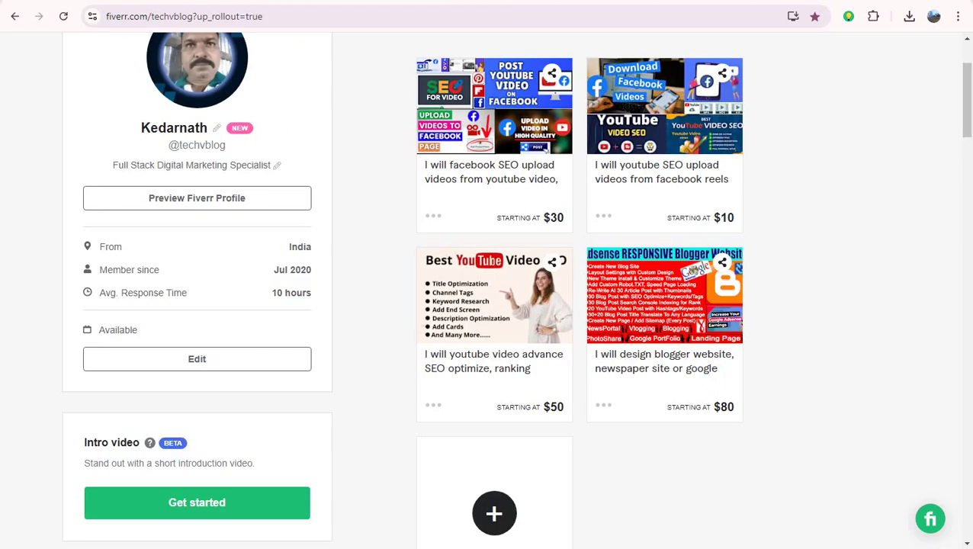
{"action": "right_click", "coordinate": [662, 352]}
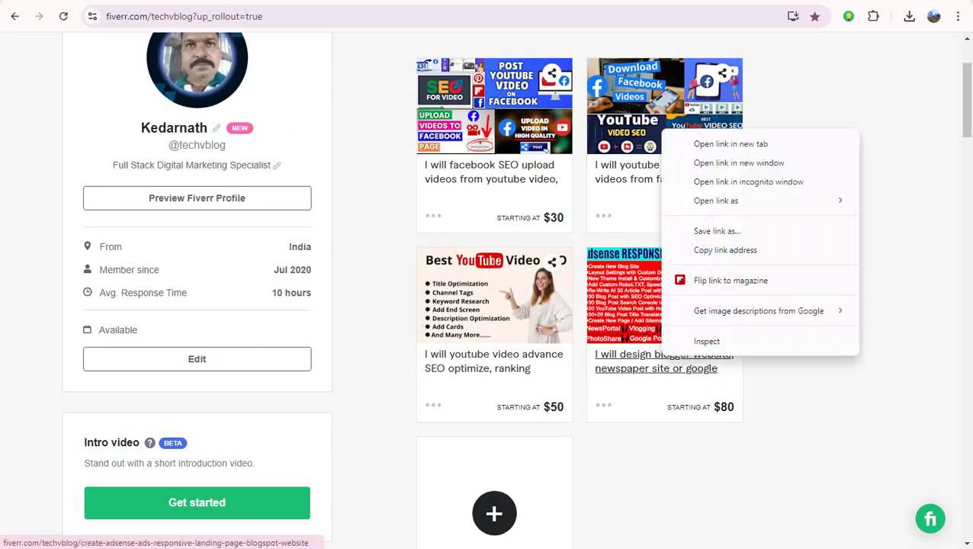
{"action": "left_click", "coordinate": [695, 250]}
- Return to the WordPress page editor and link "Blog Website Customize and Design" to the copied blogger website gig address
{"action": "key", "text": "ctrl+shift+Tab"}
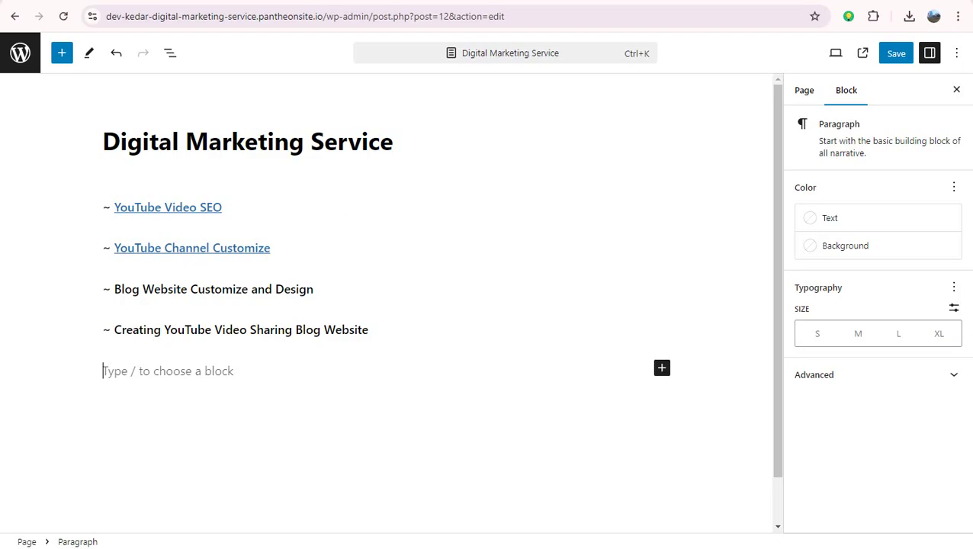
{"action": "left_click_drag", "start_coordinate": [103, 289], "coordinate": [313, 289]}
{"action": "key", "text": "ctrl+k"}
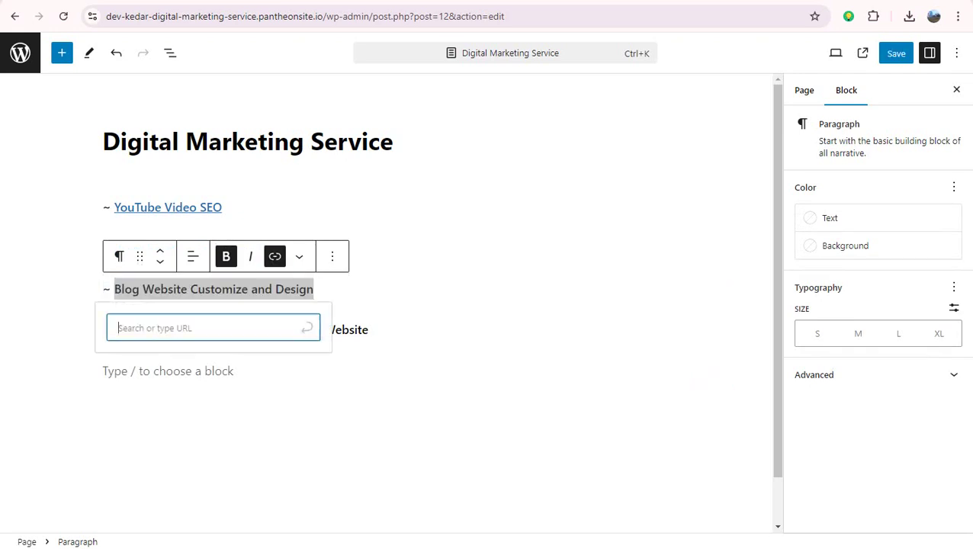
{"action": "key", "text": "ctrl+v"}
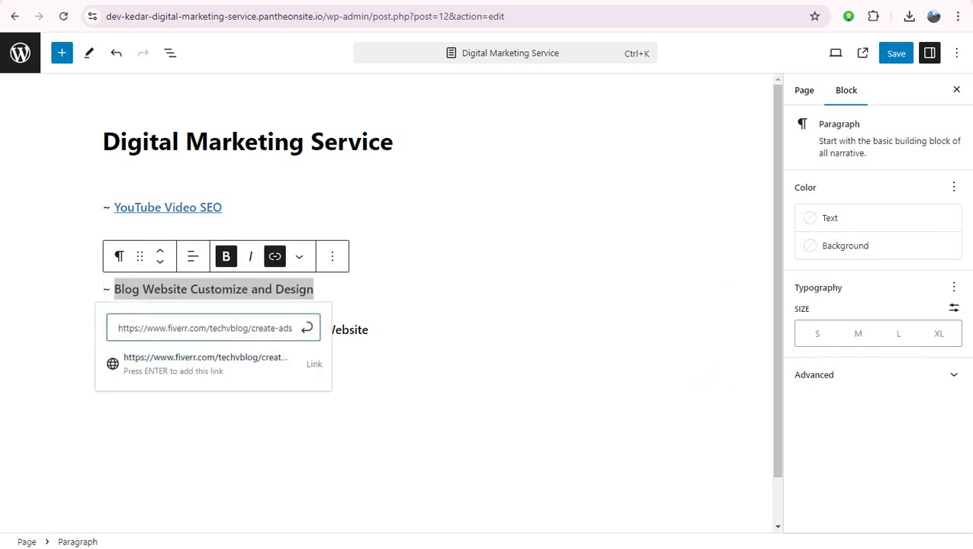
{"action": "key", "text": "Return"}
{"action": "left_click", "coordinate": [168, 371]}
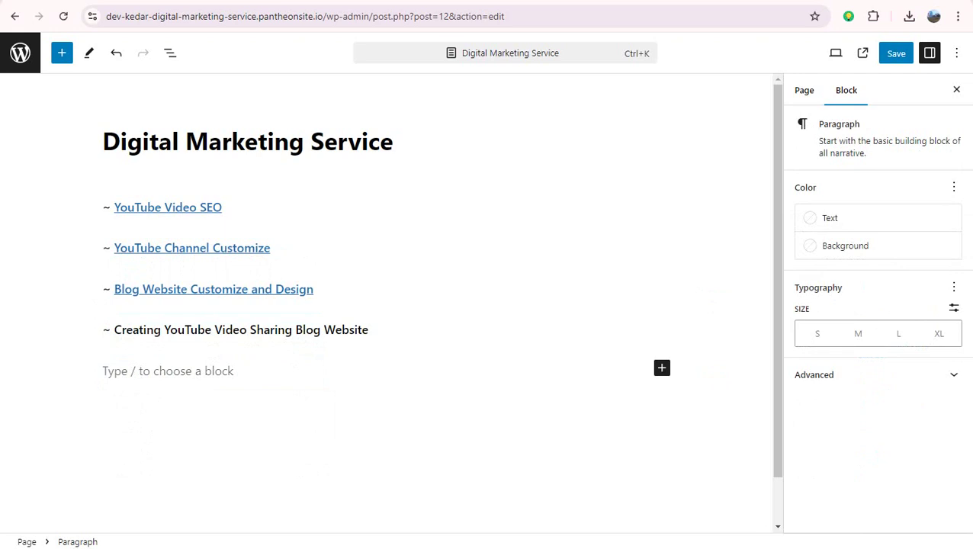
- Link the text "Creating YouTube Video Sharing Blog Website" in the fourth service line to the copied blogger website gig address
{"action": "left_click_drag", "start_coordinate": [103, 329], "coordinate": [369, 330]}
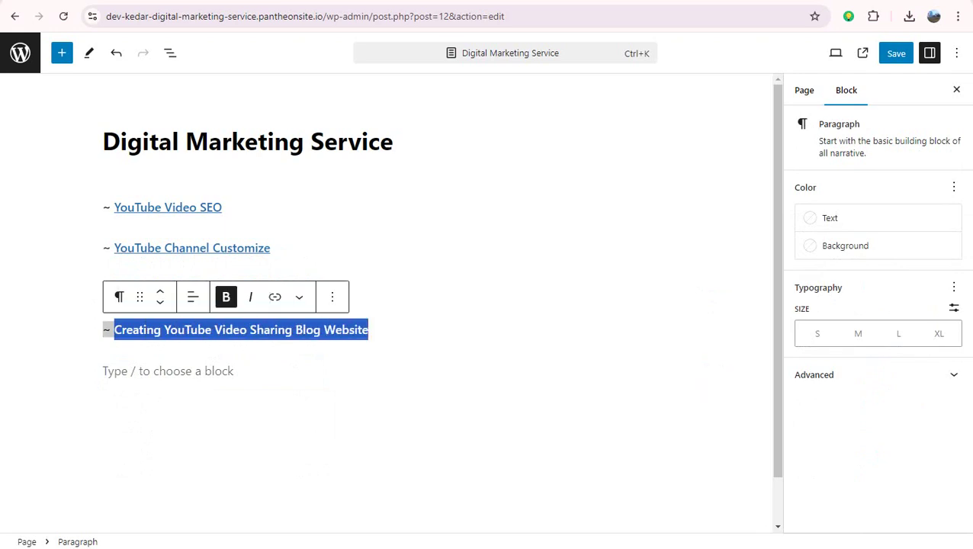
{"action": "key", "text": "ctrl+k"}
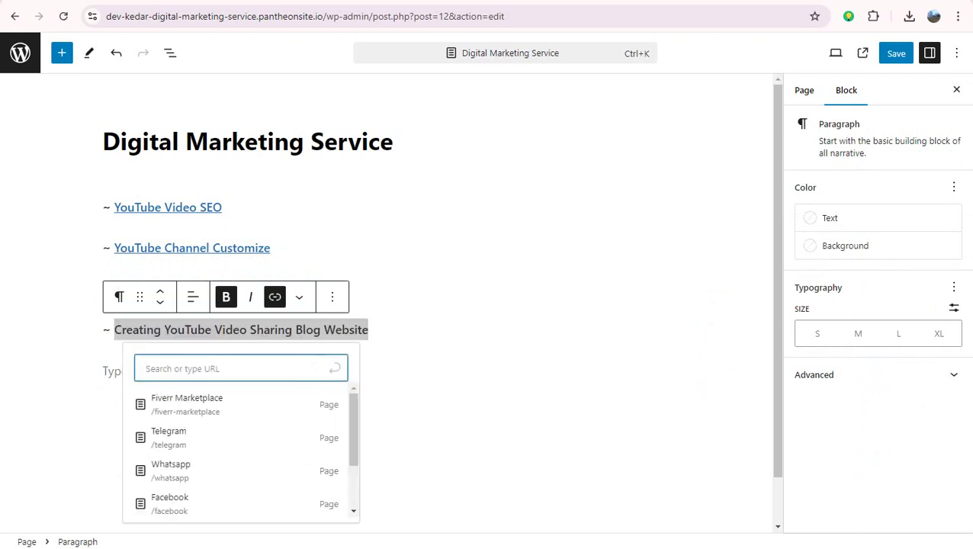
{"action": "key", "text": "ctrl+v"}
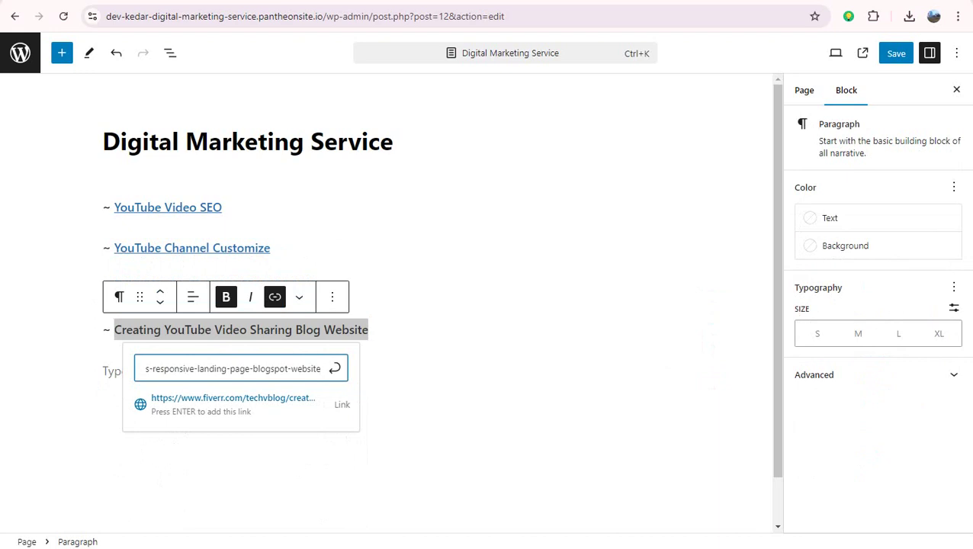
{"action": "key", "text": "Down"}
{"action": "key", "text": "Return"}
- Add a fifth paragraph reading "~ Creating News Portal Blogging Website" in the empty block below the service list
{"action": "left_click", "coordinate": [104, 371]}
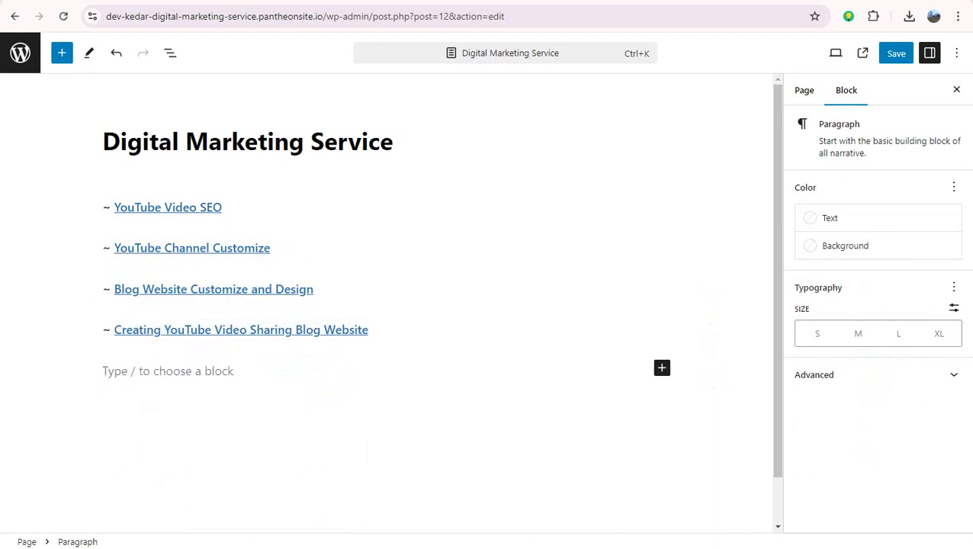
{"action": "type", "text": "~"}
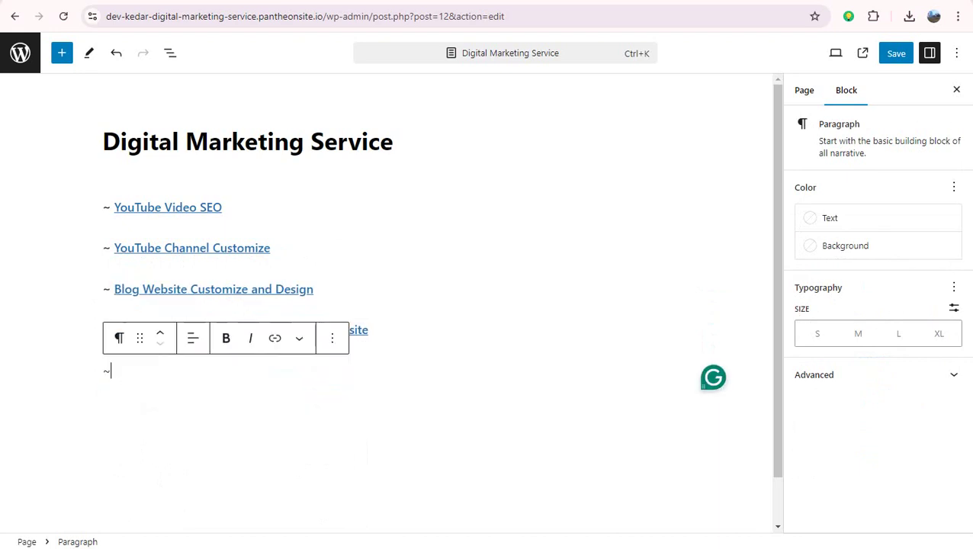
{"action": "type", "text": " Ne"}
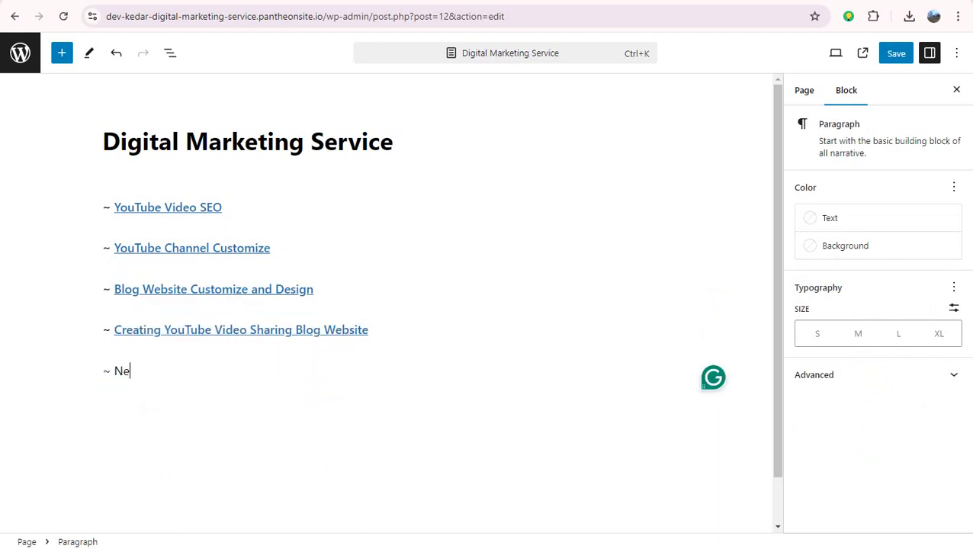
{"action": "key", "text": "BackSpace"}
{"action": "key", "text": "BackSpace"}
{"action": "type", "text": "Creating News "}
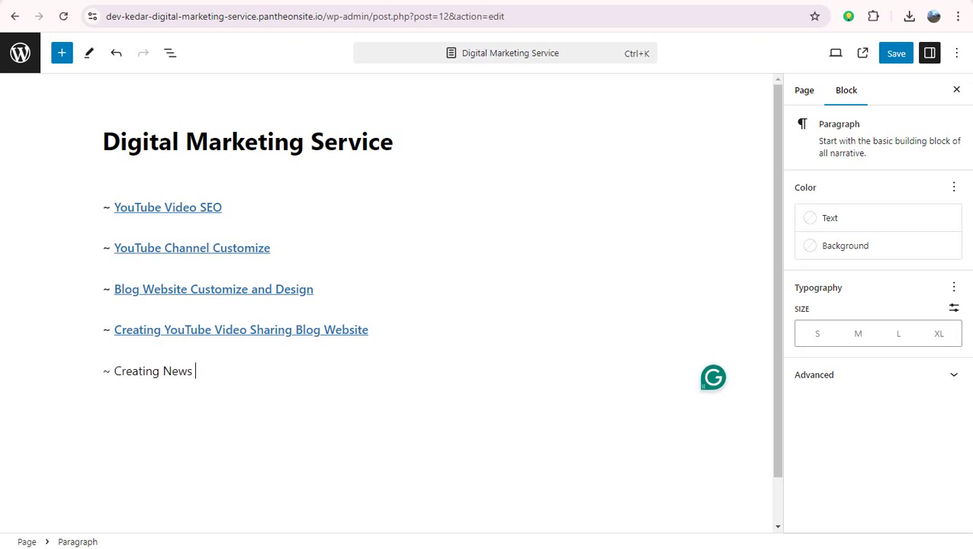
{"action": "type", "text": "Portal Blogging "}
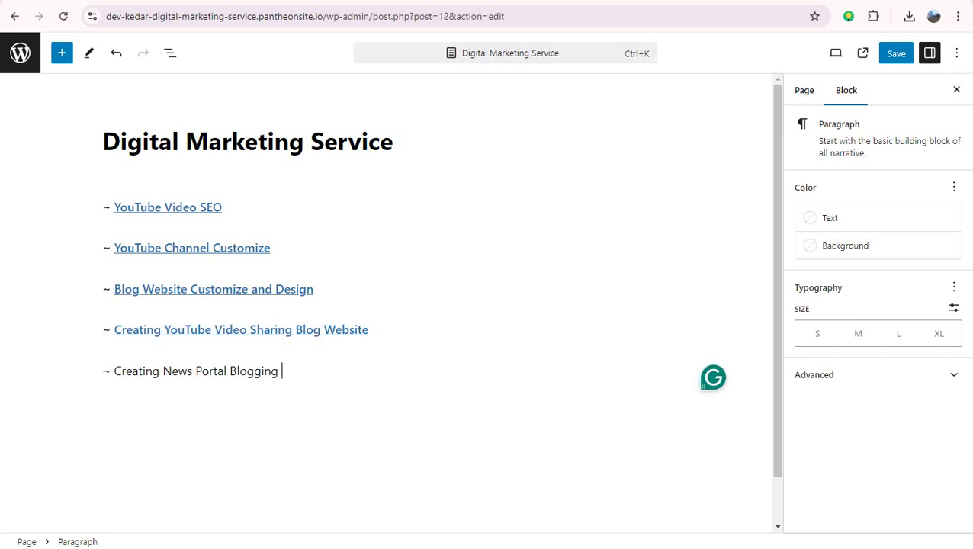
{"action": "type", "text": "Website"}
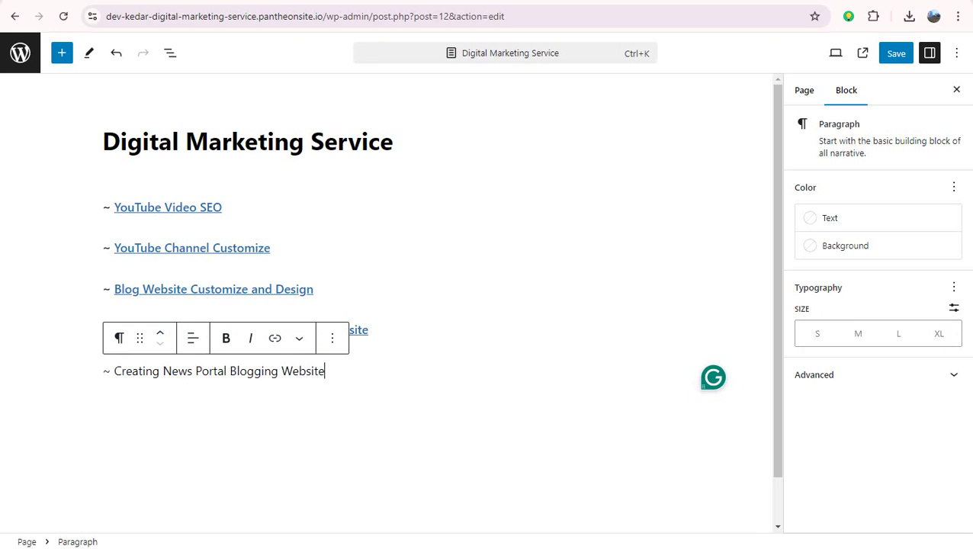
- Make "Creating News Portal Blogging Website" bold and link it to the copied blogger website gig address
{"action": "left_click_drag", "start_coordinate": [114, 371], "coordinate": [325, 370]}
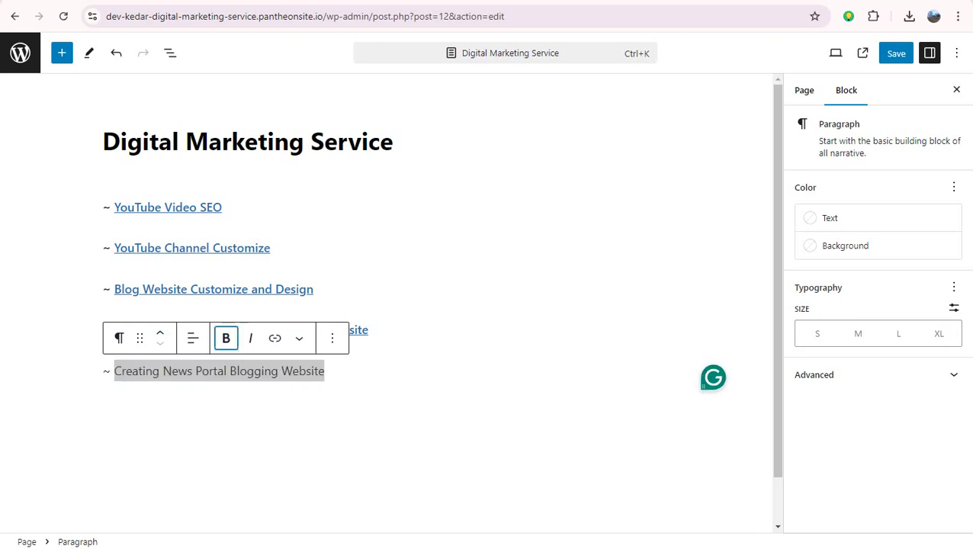
{"action": "left_click", "coordinate": [226, 337]}
{"action": "left_click", "coordinate": [275, 337]}
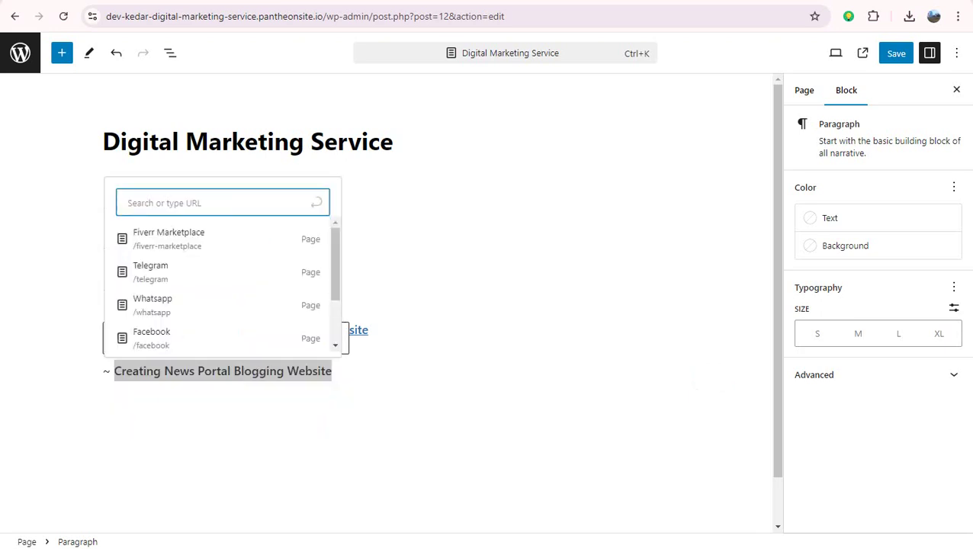
{"action": "key", "text": "ctrl+v"}
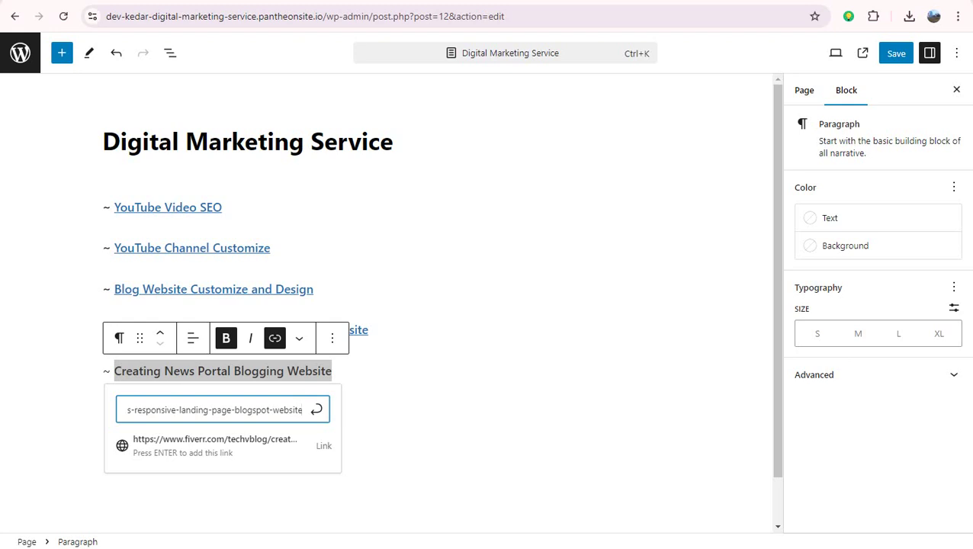
{"action": "key", "text": "Return"}
- Add a sixth paragraph reading "~ Video Uploading on Facebook {From Download Facebook}" below the "Creating News Portal Blogging Website" line
{"action": "left_click", "coordinate": [168, 412]}
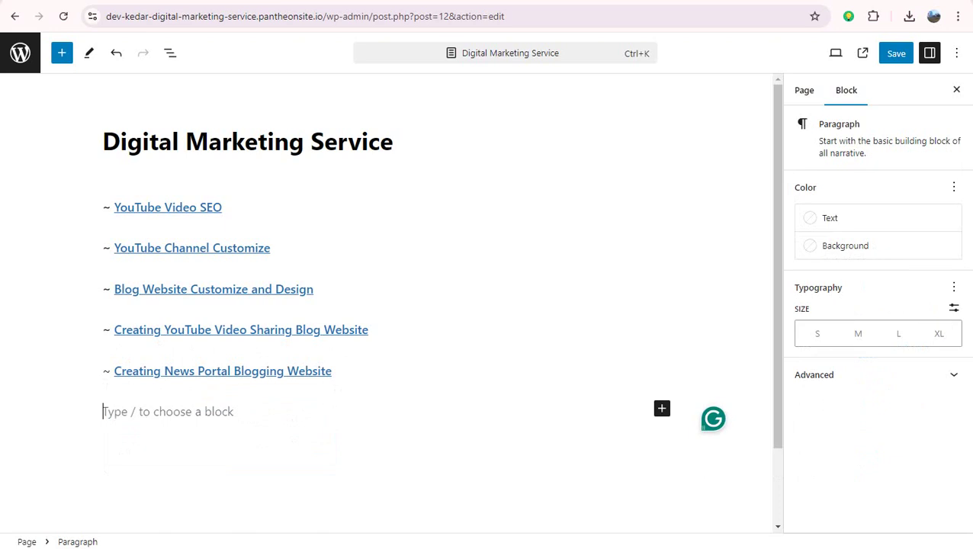
{"action": "type", "text": "~"}
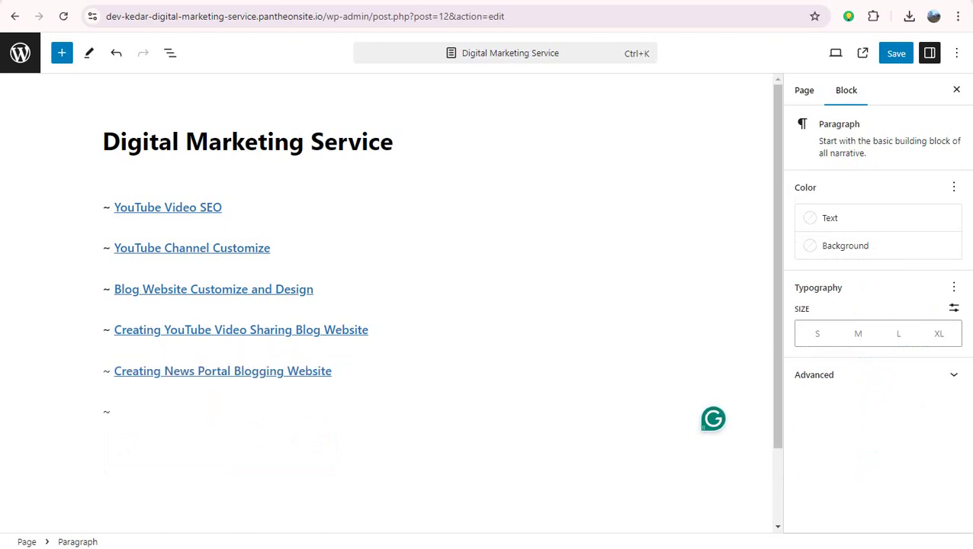
{"action": "type", "text": " Video Uploading"}
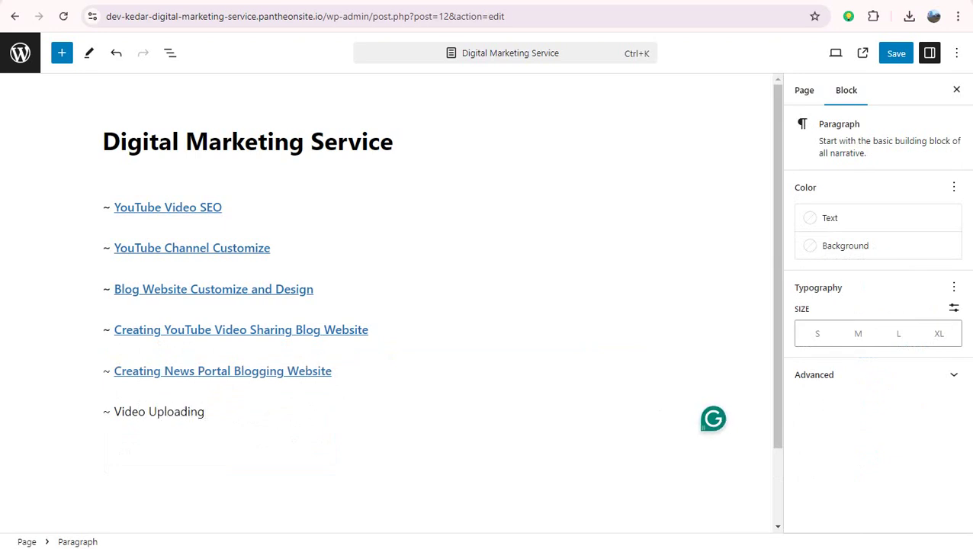
{"action": "type", "text": " on Facebook {"}
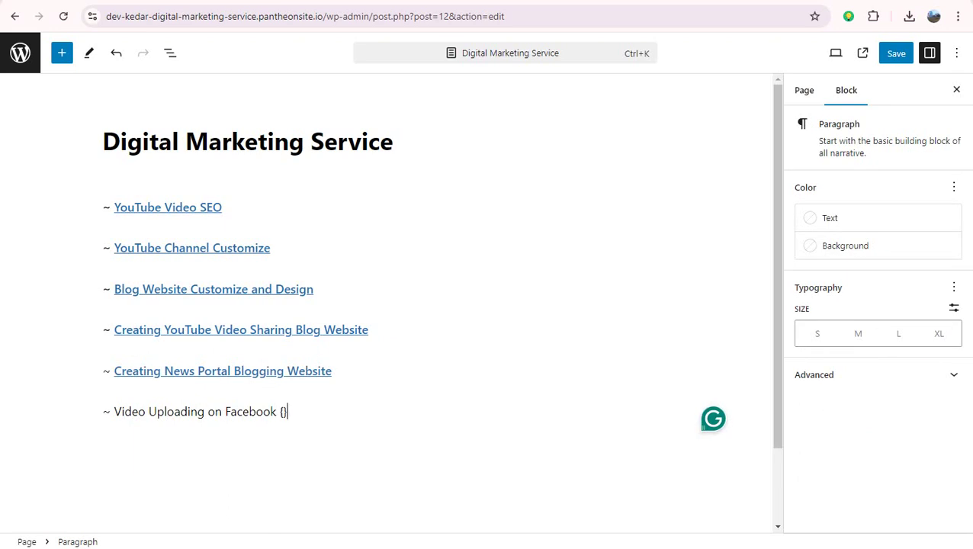
{"action": "type", "text": "From Download"}
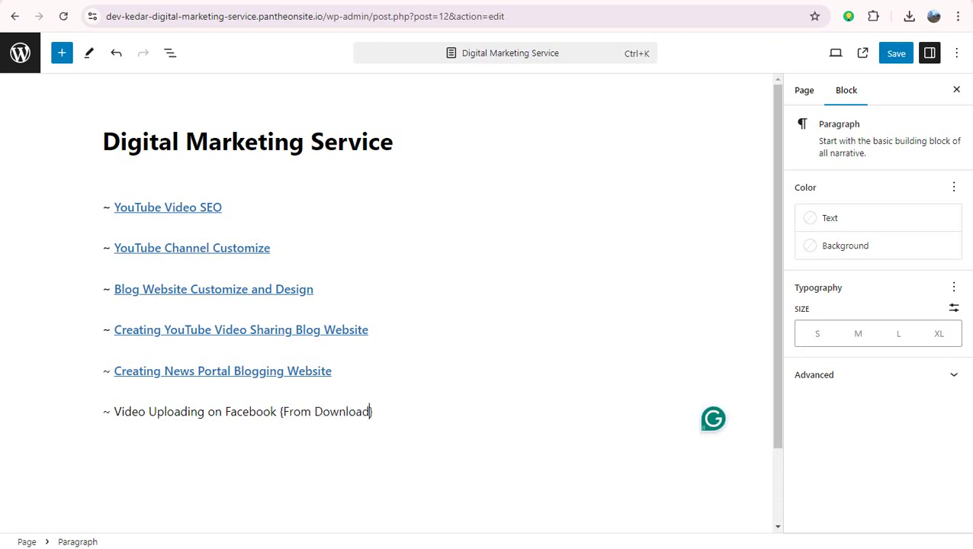
{"action": "type", "text": " Facebook"}
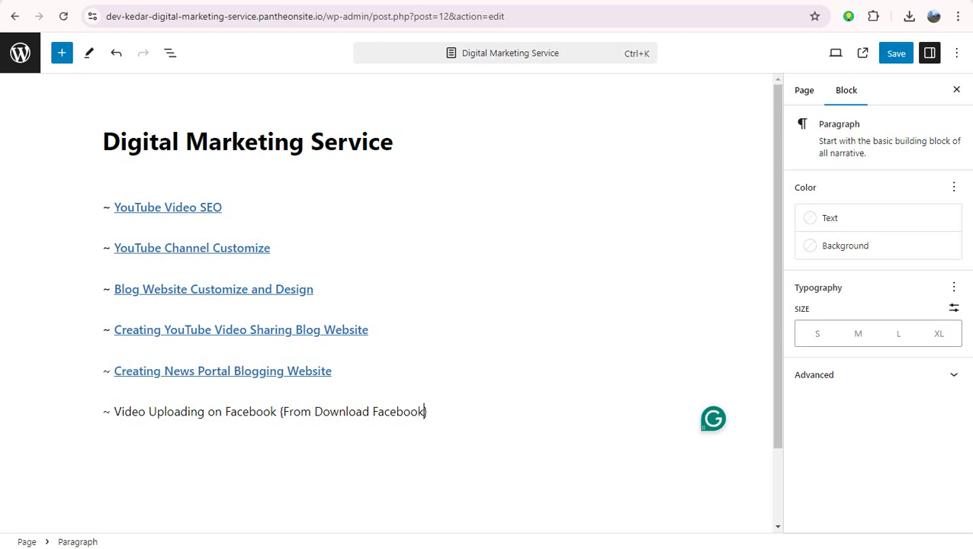
- Duplicate the "Video Uploading on Facebook {From Download Facebook}" line into a new paragraph directly below it
{"action": "key", "text": "Return"}
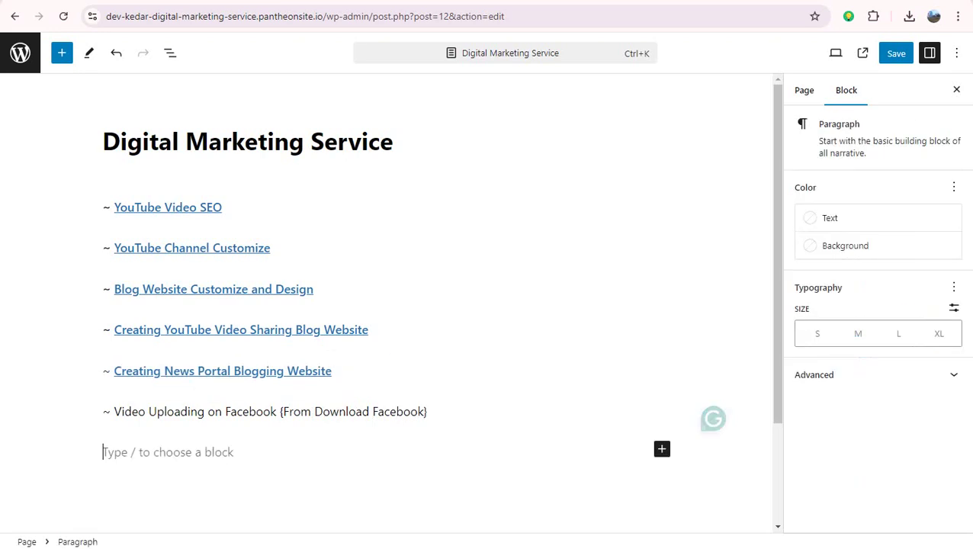
{"action": "triple_click", "coordinate": [265, 412]}
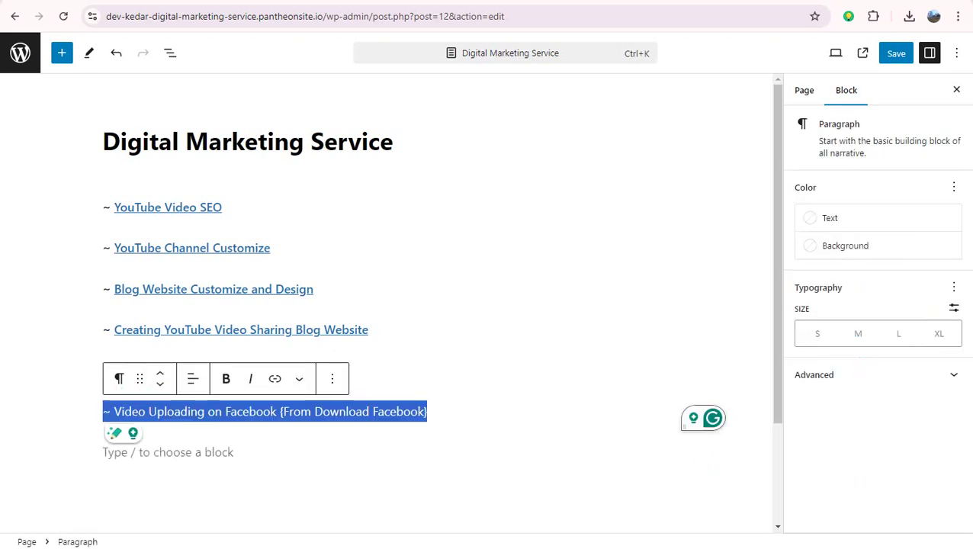
{"action": "key", "text": "ctrl+c"}
{"action": "left_click", "coordinate": [168, 452]}
{"action": "key", "text": "ctrl+v"}
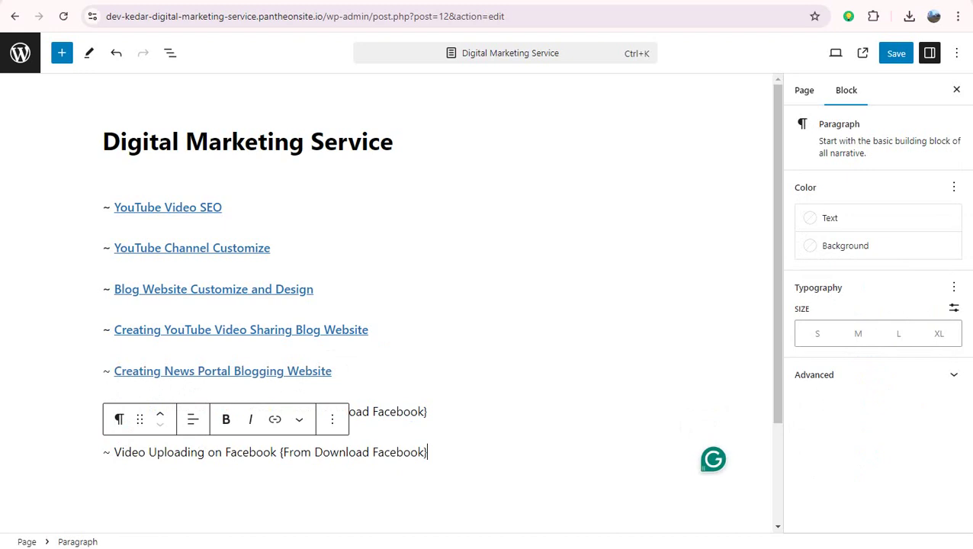
{"action": "key", "text": "Escape"}
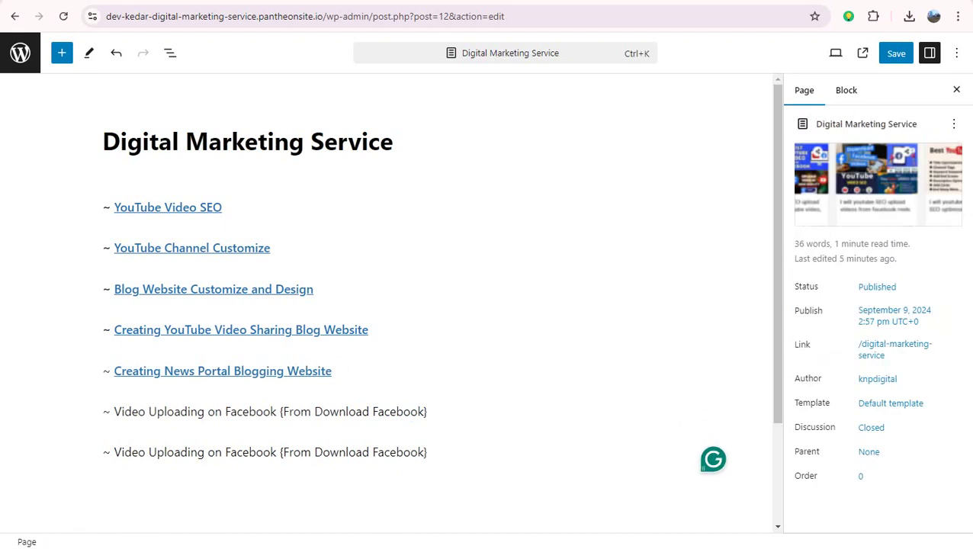
- Copy the link address of the Facebook SEO video upload gig on the Fiverr profile and return to the page editor
{"action": "key", "text": "ctrl+Tab"}
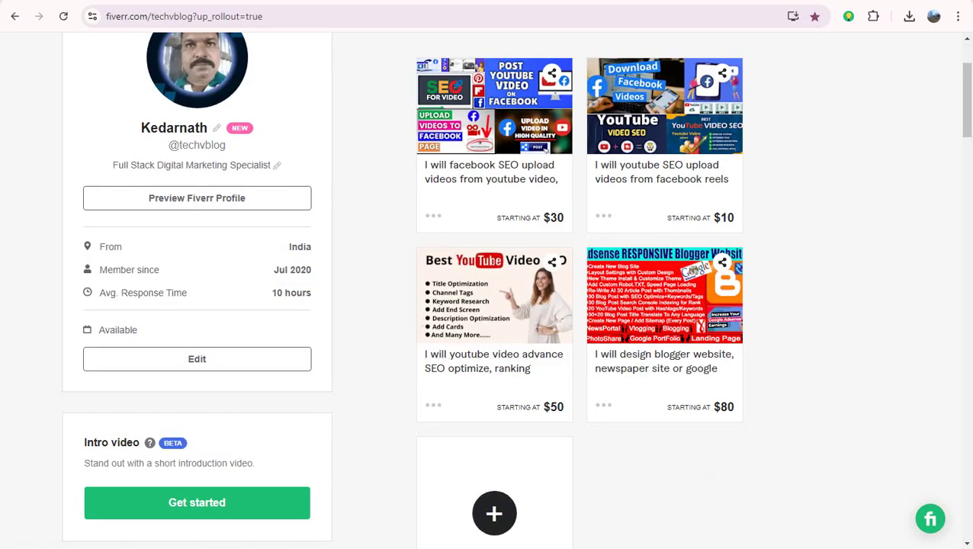
{"action": "right_click", "coordinate": [496, 183]}
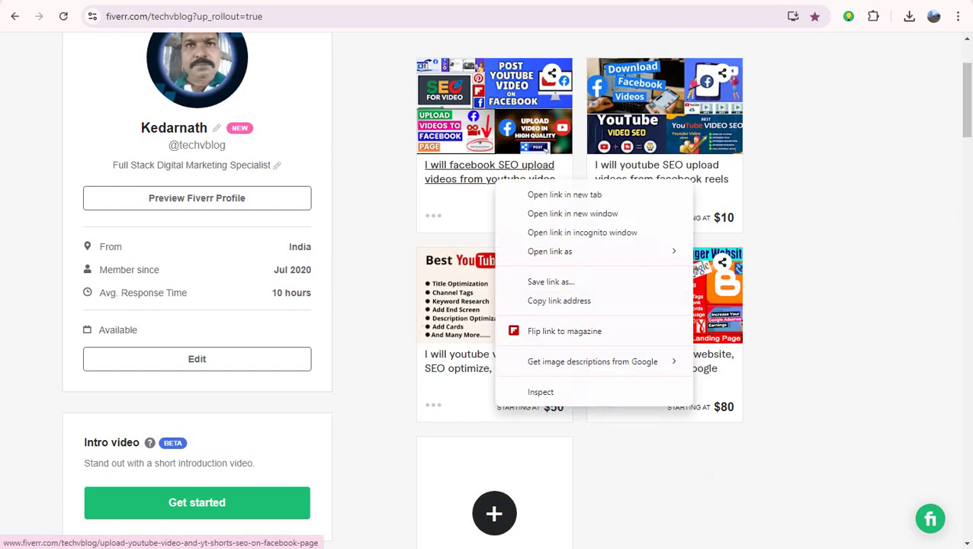
{"action": "left_click", "coordinate": [559, 301]}
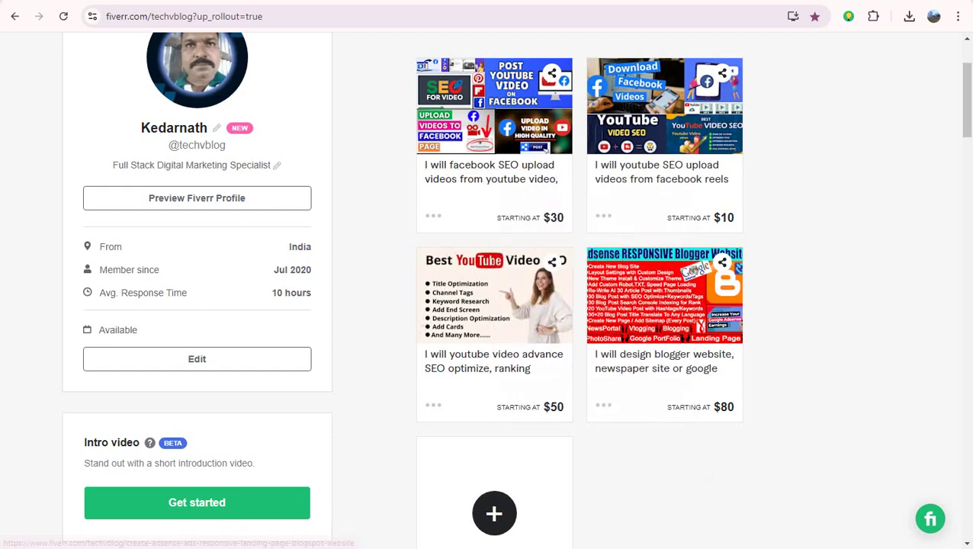
{"action": "key", "text": "ctrl+Tab"}
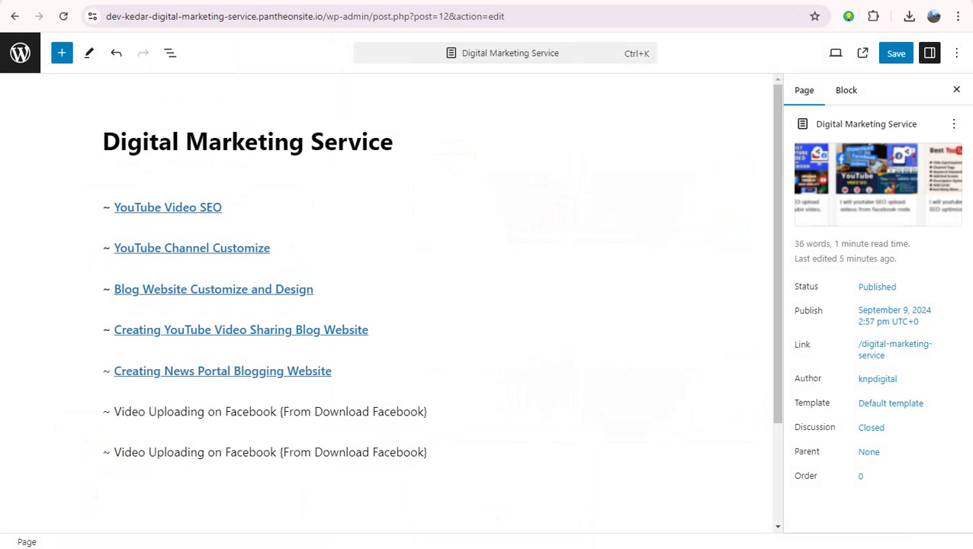
- Replace the first "Facebook" in the sixth service line with "YouTube" so it reads "Video Uploading on YouTube {From Download Facebook}"
{"action": "left_click", "coordinate": [248, 412]}
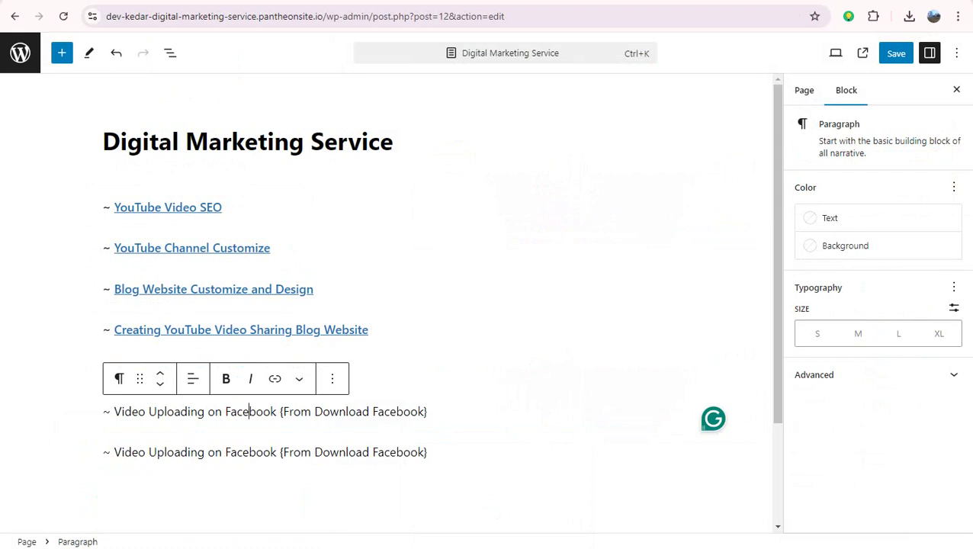
{"action": "key", "text": "ctrl+shift+Left"}
{"action": "key", "text": "shift+Right"}
{"action": "key", "text": "shift+Right"}
{"action": "key", "text": "shift+Right"}
{"action": "key", "text": "shift+Right"}
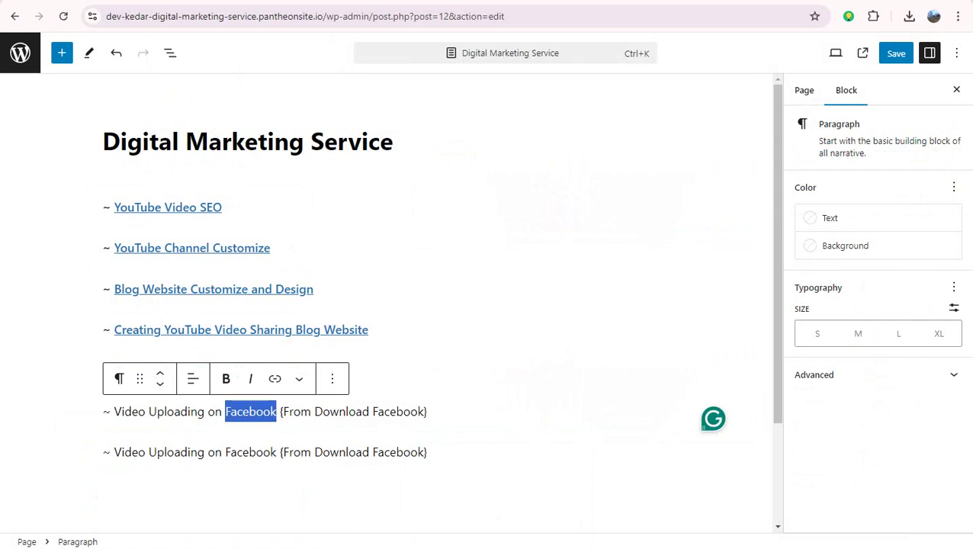
{"action": "type", "text": "YouTu"}
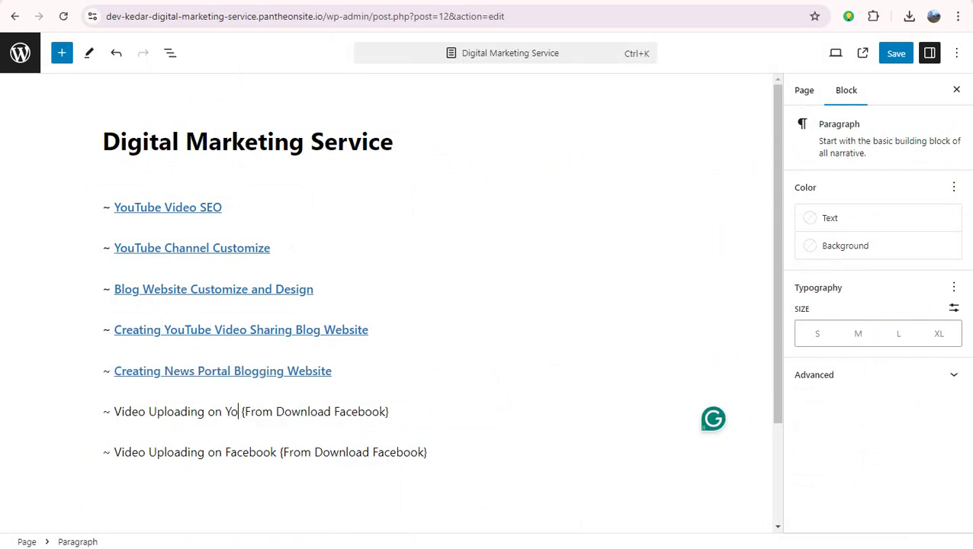
{"action": "type", "text": "be"}
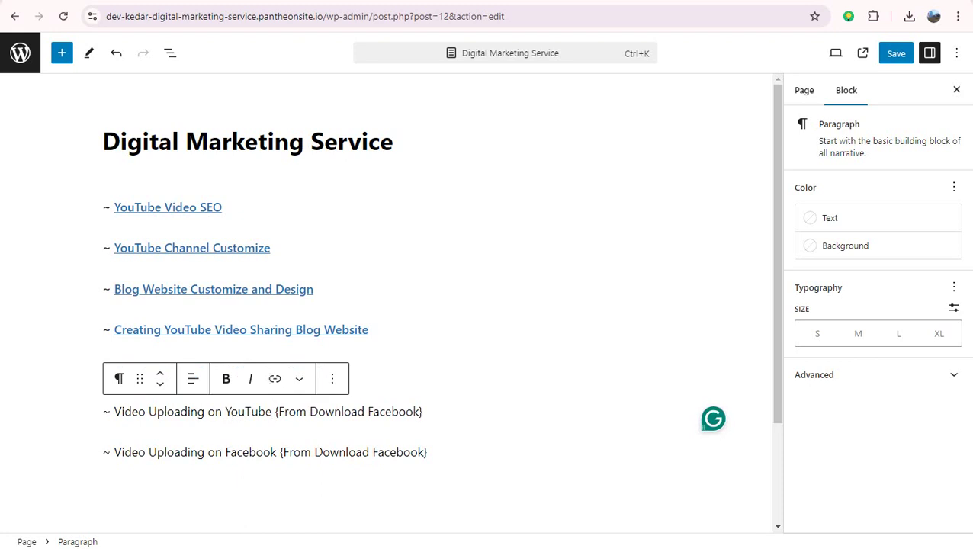
- Replace "Facebook" inside the braces of the seventh service line with "YouTube"
{"action": "double_click", "coordinate": [397, 452]}
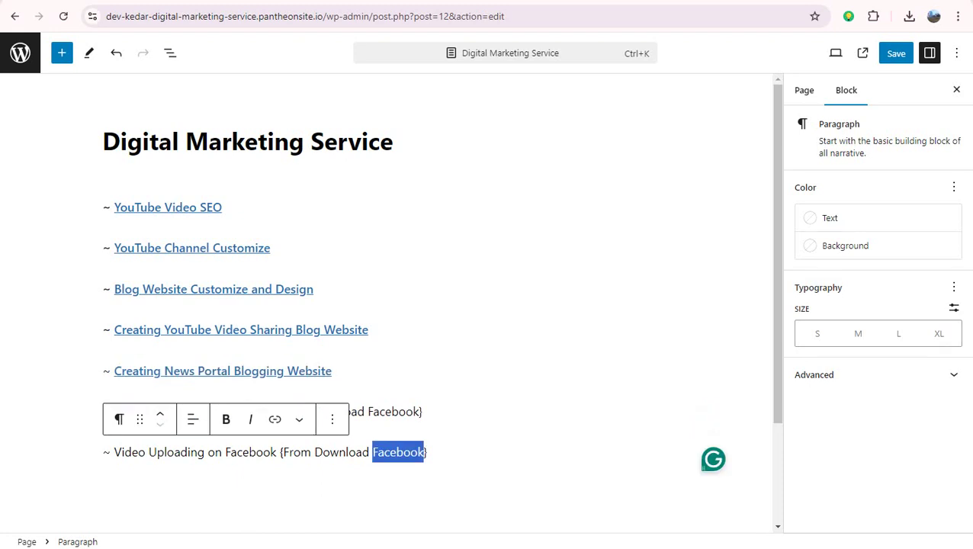
{"action": "type", "text": "YouTub"}
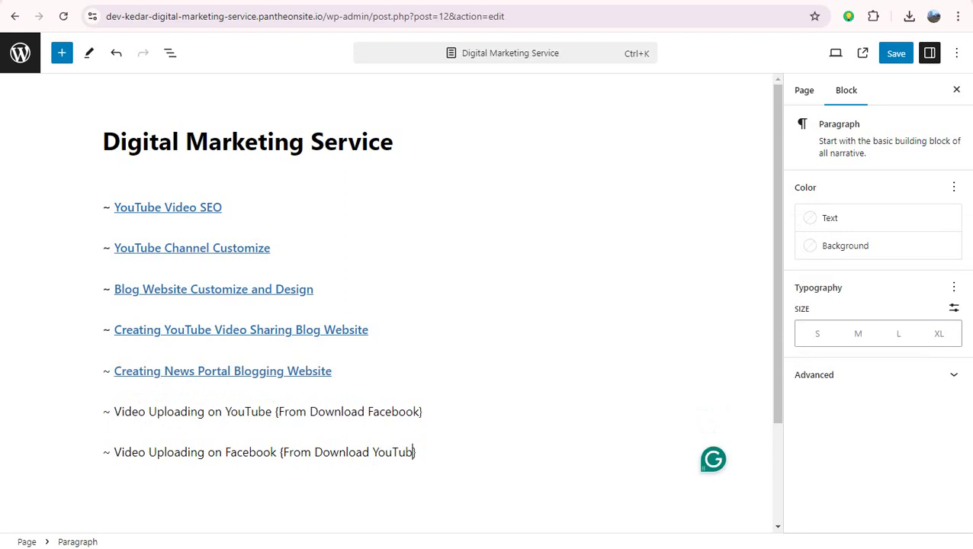
{"action": "type", "text": "e"}
{"action": "key", "text": "Escape"}
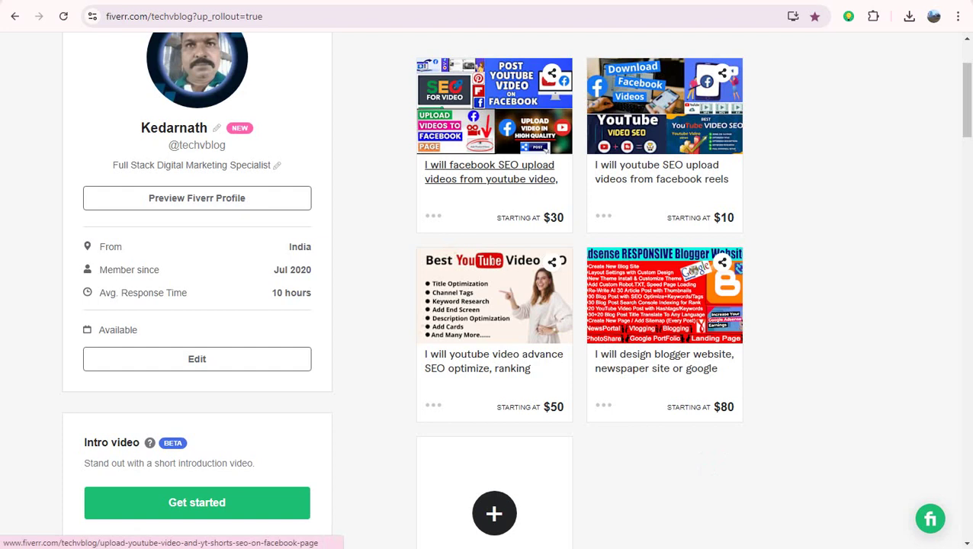
- Copy the address of the Fiverr gig for Facebook SEO uploads from YouTube videos and go back to the seventh service line
{"action": "right_click", "coordinate": [492, 182]}
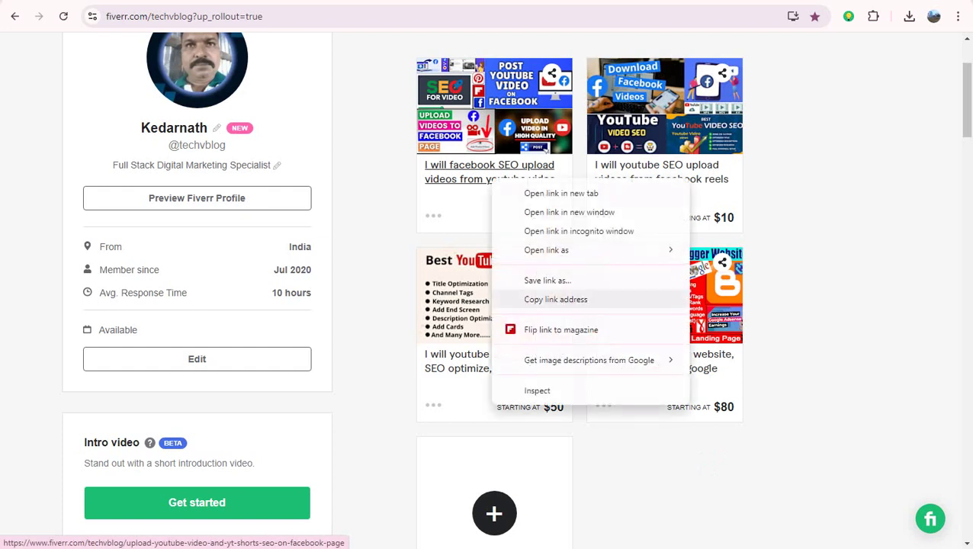
{"action": "left_click", "coordinate": [556, 299]}
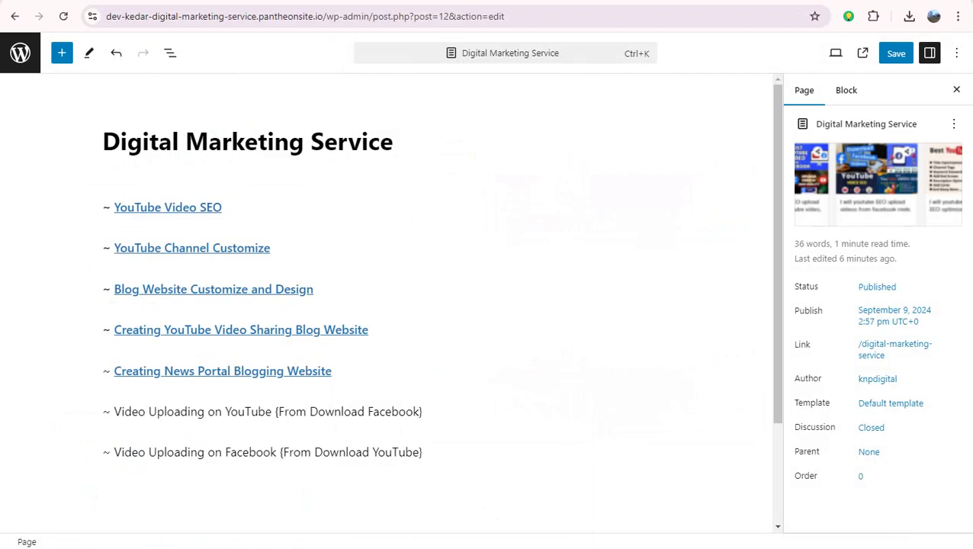
{"action": "left_click", "coordinate": [276, 452]}
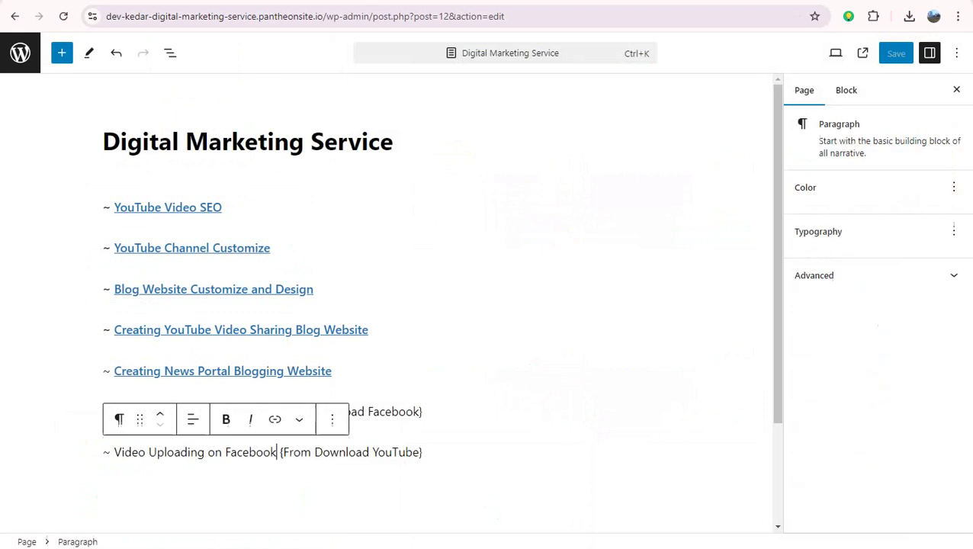
- Make "Video Uploading on Facebook {From Download YouTube}" bold and link it to the copied Facebook upload gig address
{"action": "left_click", "coordinate": [115, 452]}
{"action": "left_click_drag", "start_coordinate": [114, 452], "coordinate": [422, 452]}
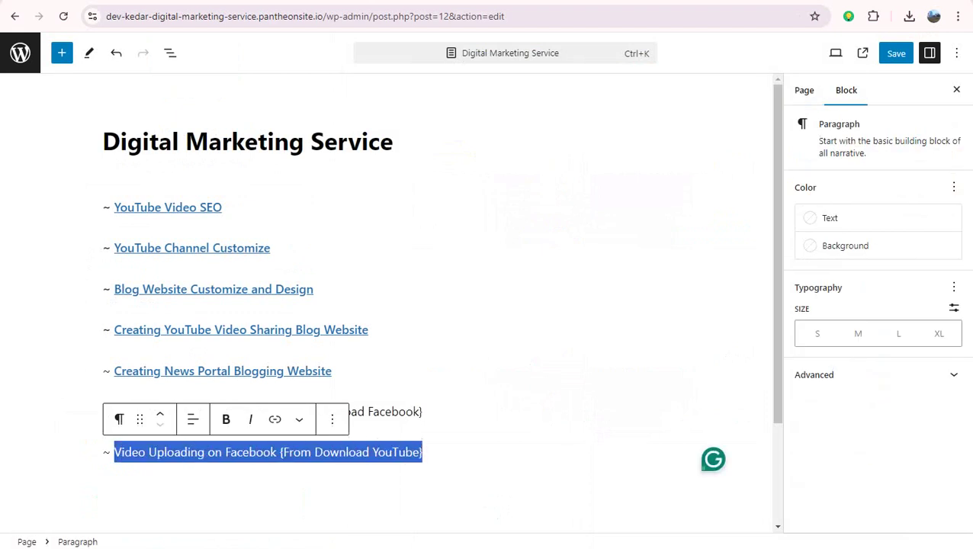
{"action": "left_click", "coordinate": [226, 420]}
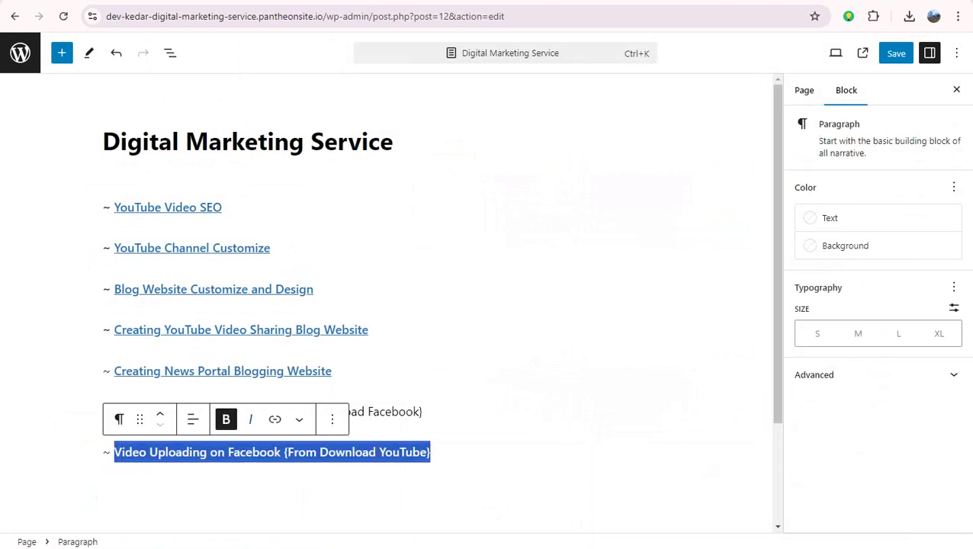
{"action": "left_click", "coordinate": [275, 420]}
{"action": "key", "text": "ctrl+v"}
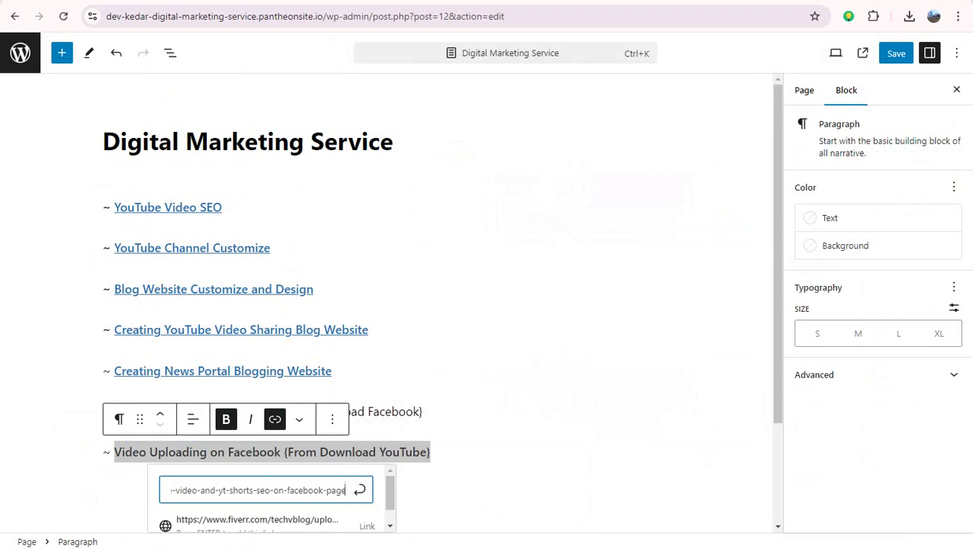
{"action": "key", "text": "Return"}
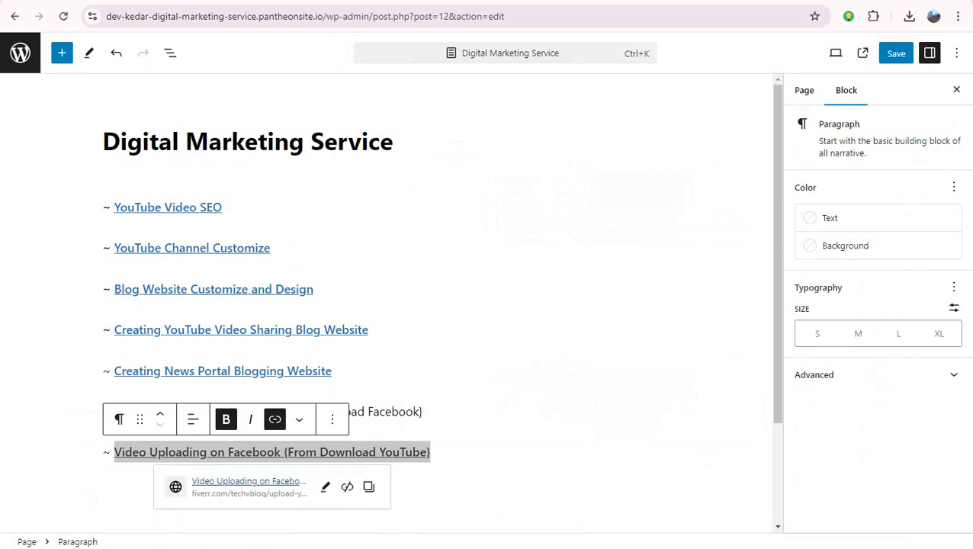
{"action": "left_click", "coordinate": [104, 452]}
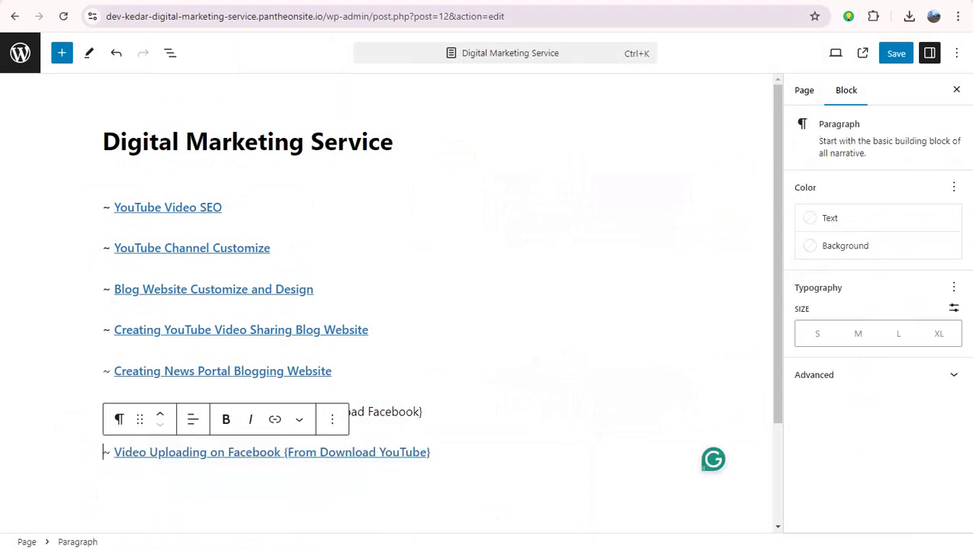
- Copy the address of the Fiverr gig for YouTube uploads from Facebook reels and open an empty block below the service list
{"action": "key", "text": "ctrl+Tab"}
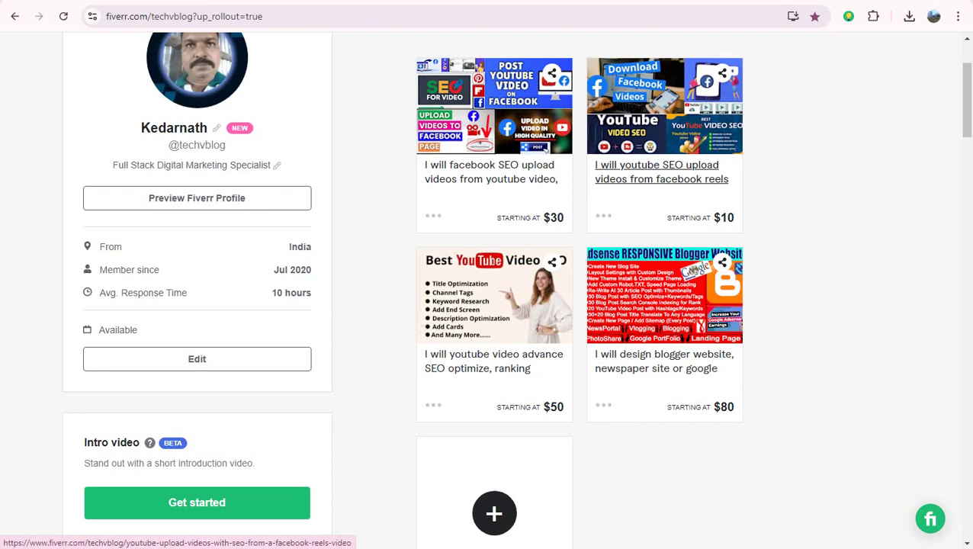
{"action": "right_click", "coordinate": [686, 171]}
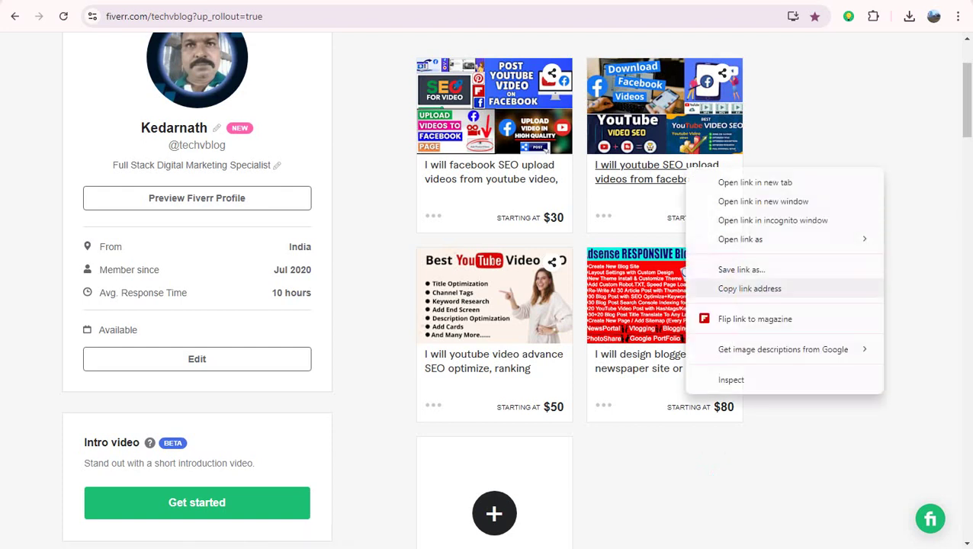
{"action": "left_click", "coordinate": [750, 288]}
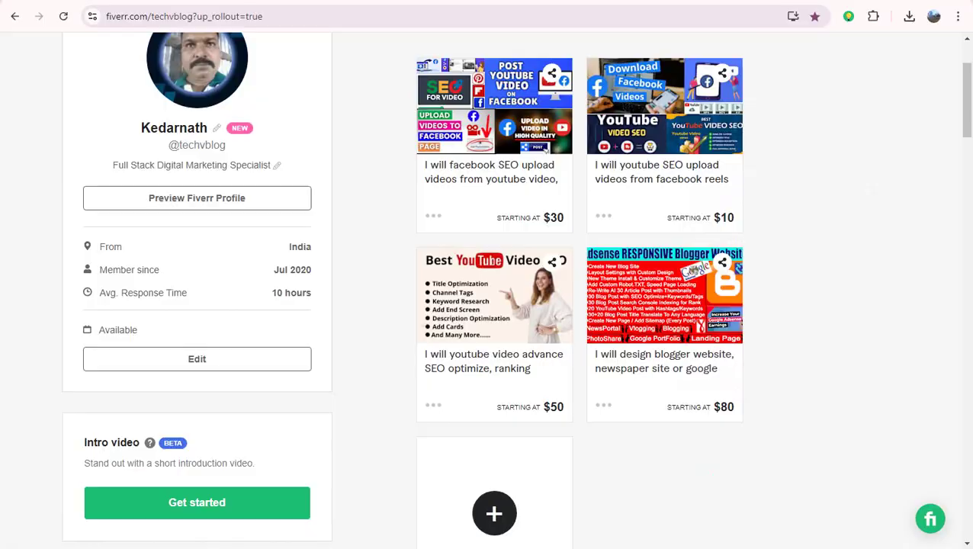
{"action": "key", "text": "ctrl+Tab"}
{"action": "left_click", "coordinate": [168, 494]}
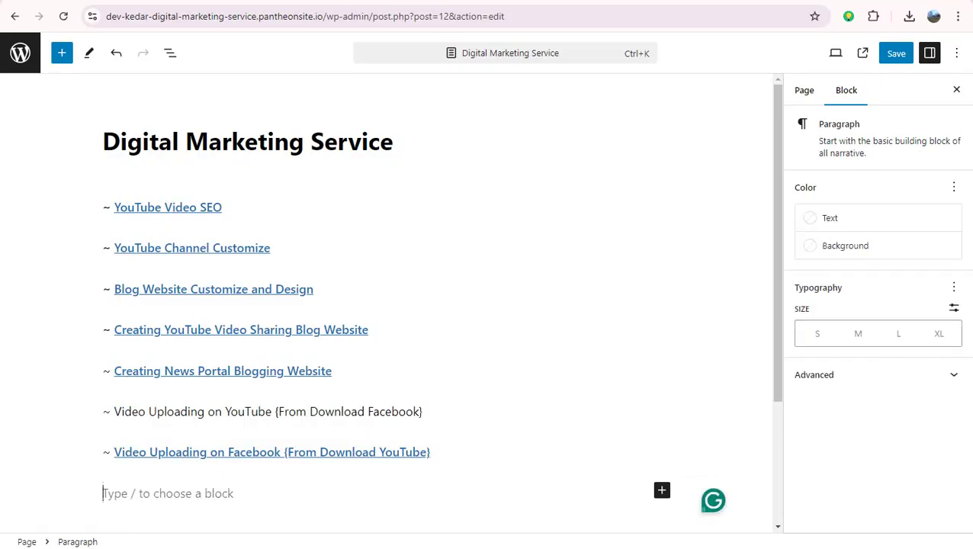
- Return to the Fiverr profile and copy the link address of the "I will youtube SEO upload videos from facebook reels" gig
{"action": "key", "text": "ctrl+Tab"}
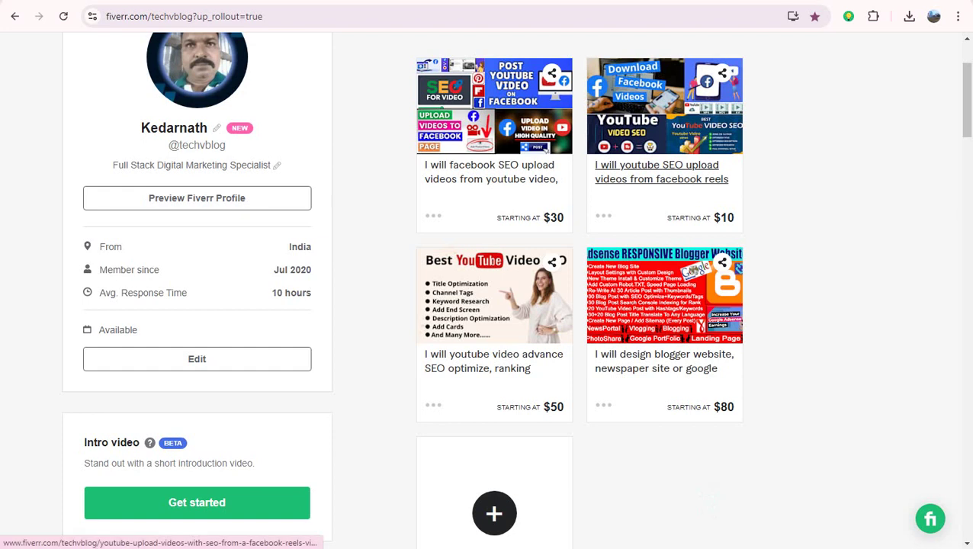
{"action": "right_click", "coordinate": [677, 180]}
{"action": "left_click", "coordinate": [732, 297]}
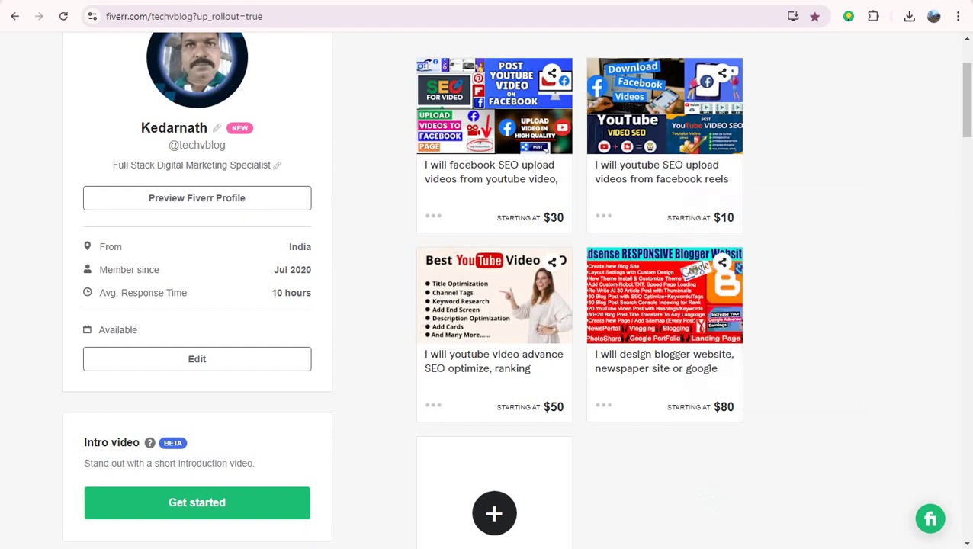
- Back in the WordPress page editor, make "Video Uploading on YouTube {From Download Facebook}" bold and link it to the copied Fiverr gig address
{"action": "key", "text": "ctrl+Tab"}
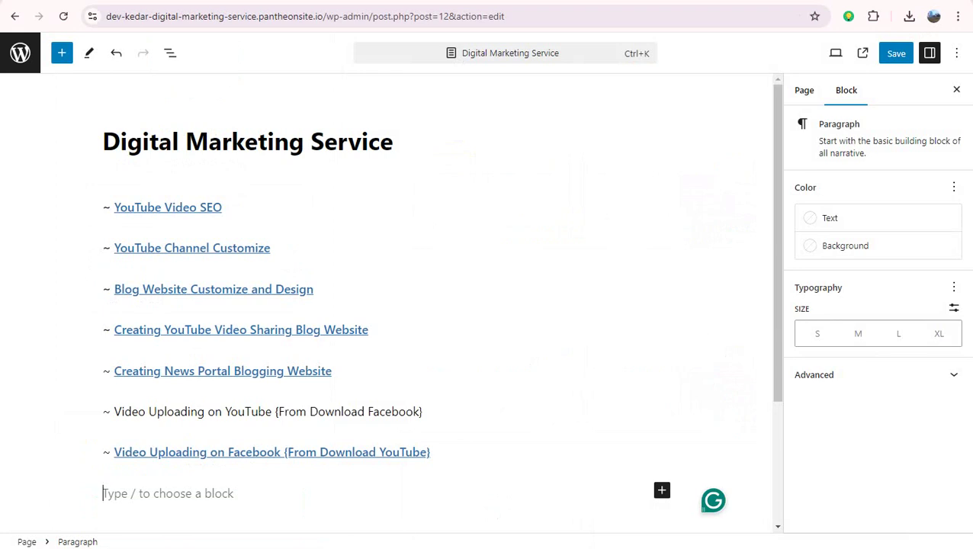
{"action": "left_click_drag", "start_coordinate": [114, 411], "coordinate": [422, 412]}
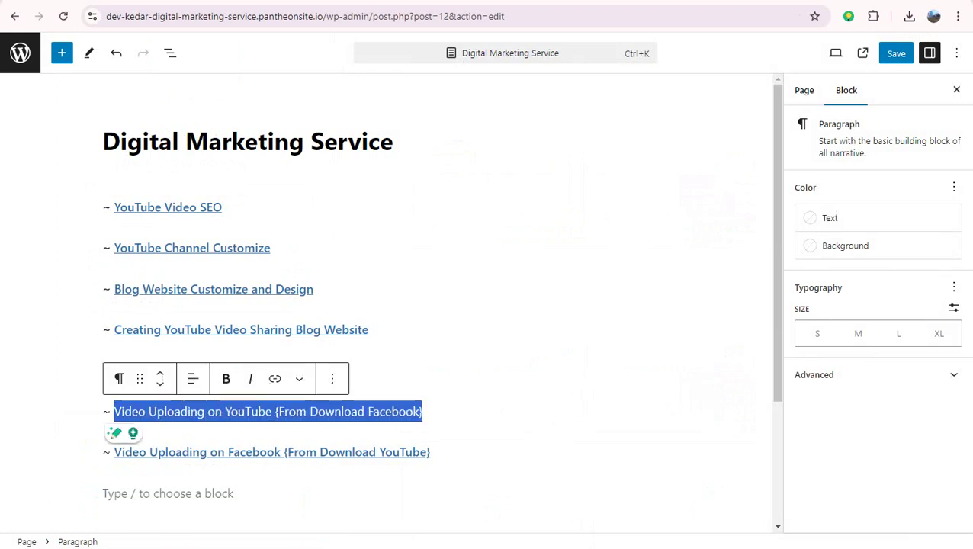
{"action": "left_click", "coordinate": [226, 379]}
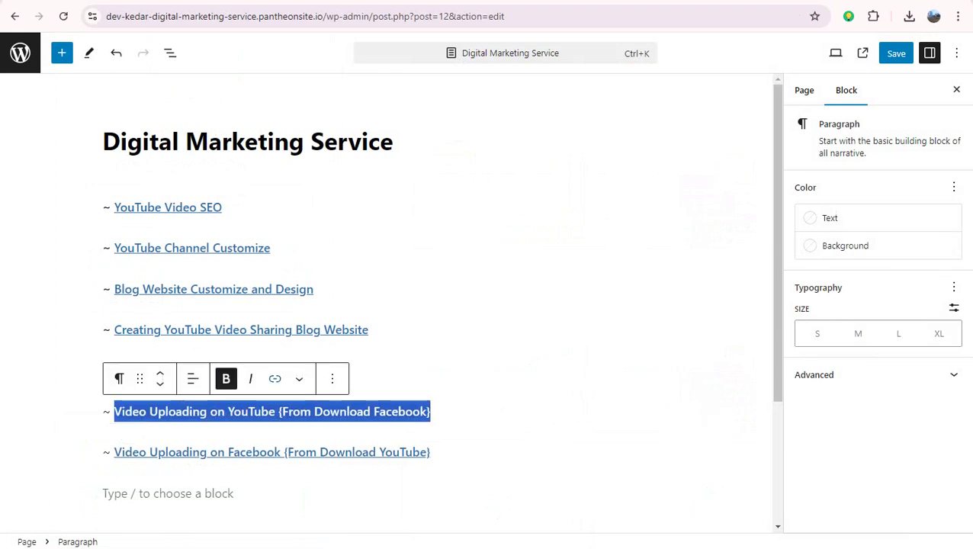
{"action": "left_click", "coordinate": [275, 379]}
{"action": "key", "text": "ctrl+v"}
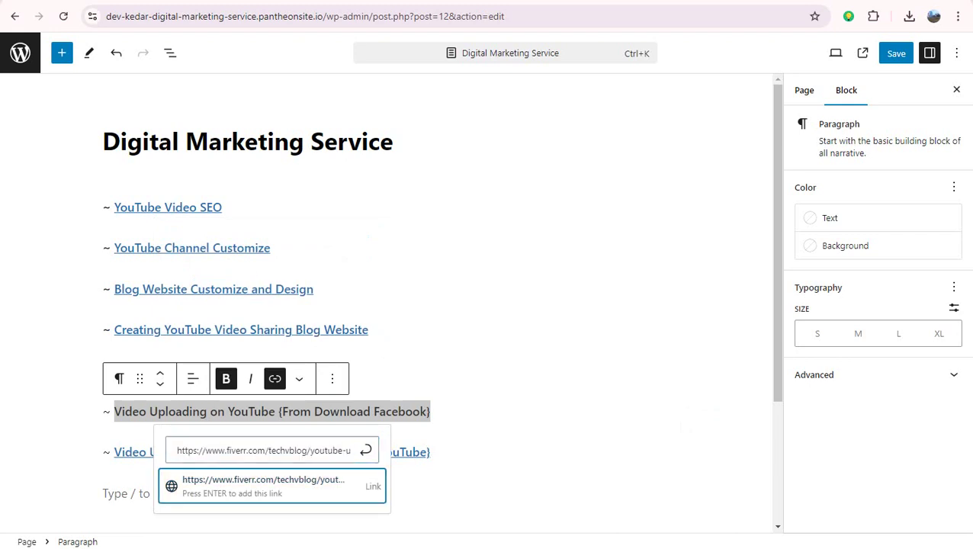
{"action": "key", "text": "Return"}
{"action": "left_click", "coordinate": [152, 493]}
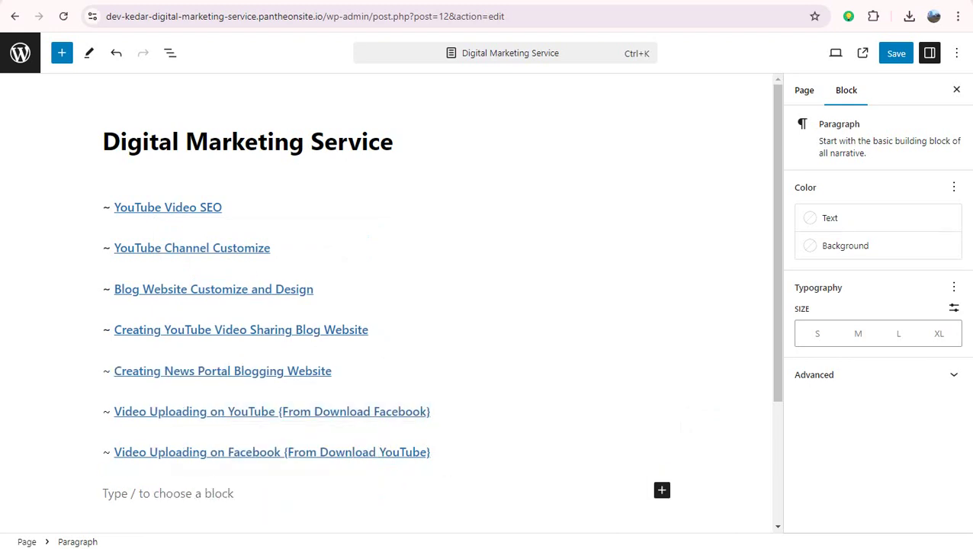
{"action": "key", "text": "Escape"}
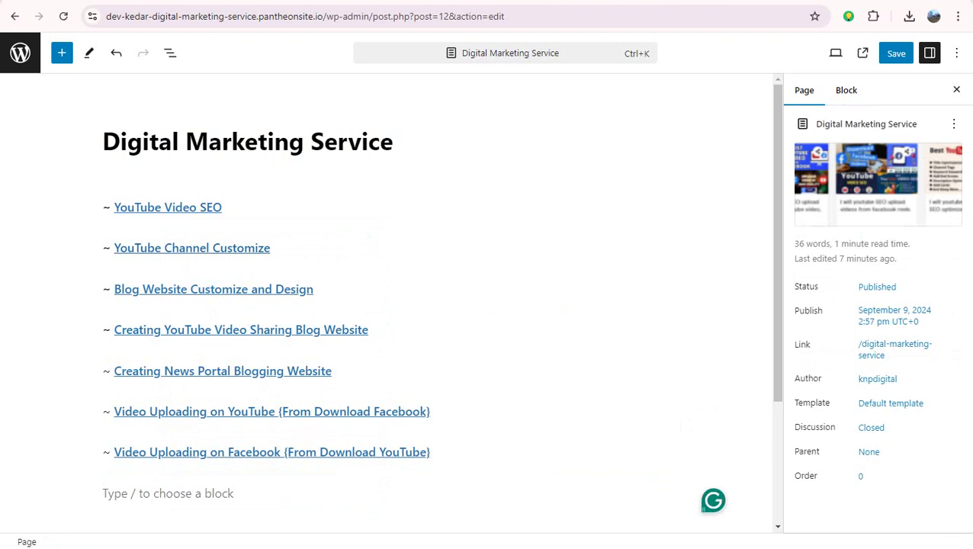
- Insert the screenshot of the YouTube video advance SEO gig in a new block below the "YouTube Video SEO" line
{"action": "scroll", "coordinate": [386, 301], "scroll_direction": "down", "scroll_amount": 2}
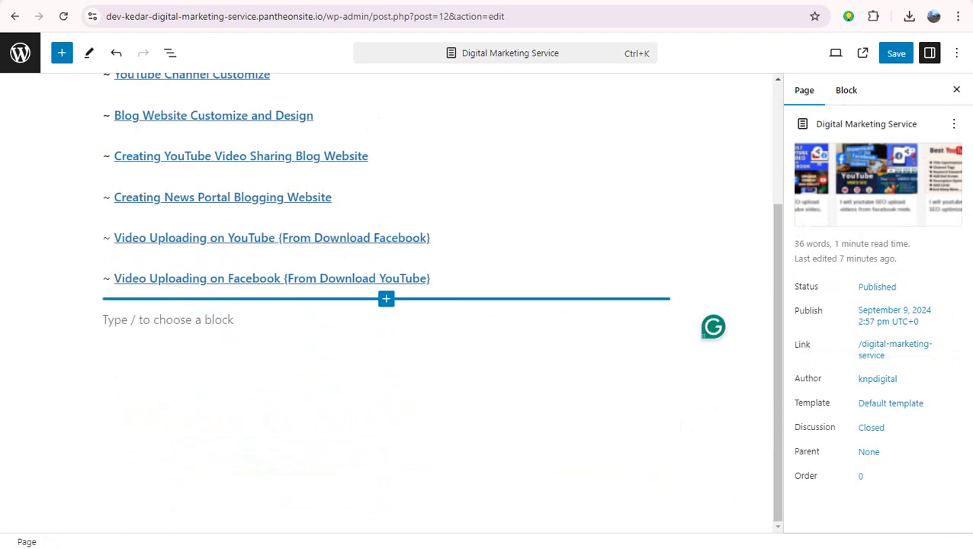
{"action": "scroll", "coordinate": [386, 298], "scroll_direction": "up", "scroll_amount": 2}
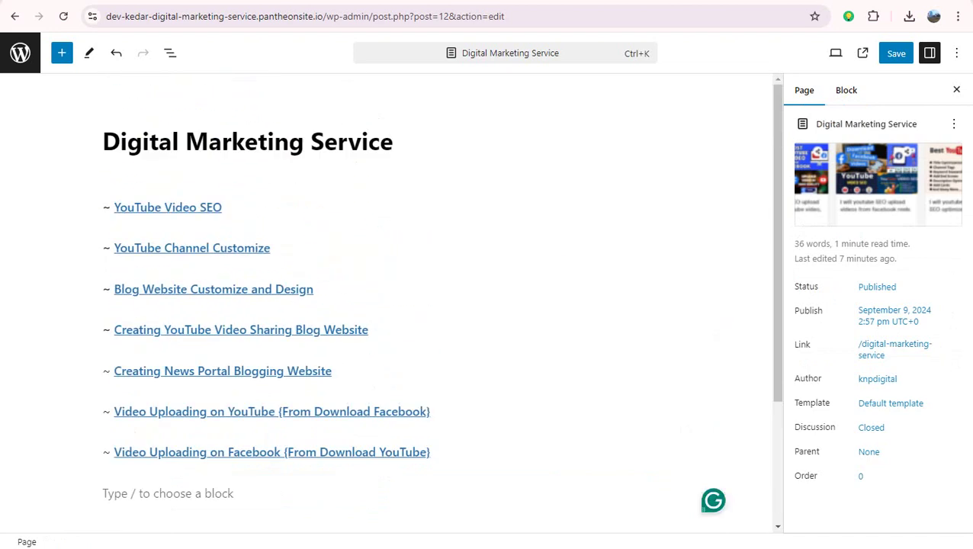
{"action": "scroll", "coordinate": [386, 301], "scroll_direction": "down", "scroll_amount": 2}
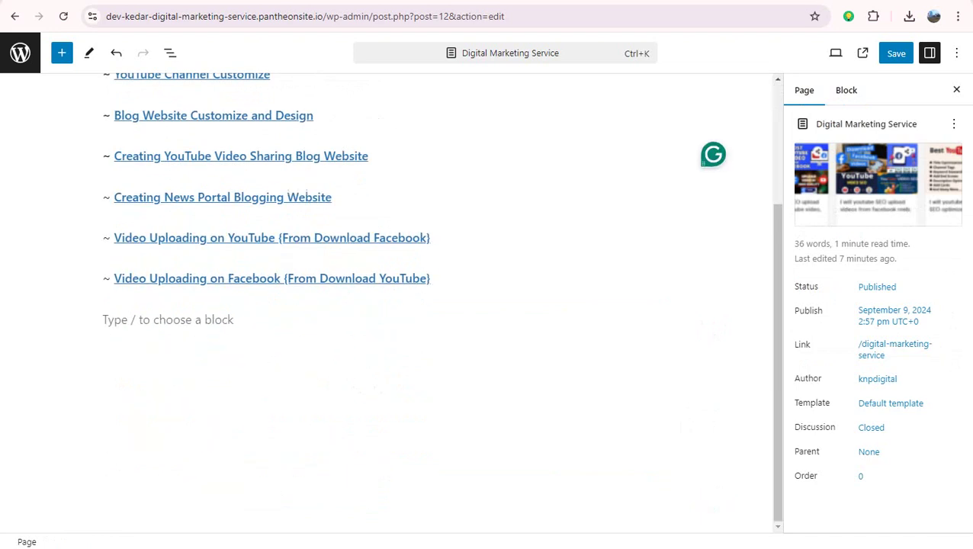
{"action": "left_click", "coordinate": [168, 320]}
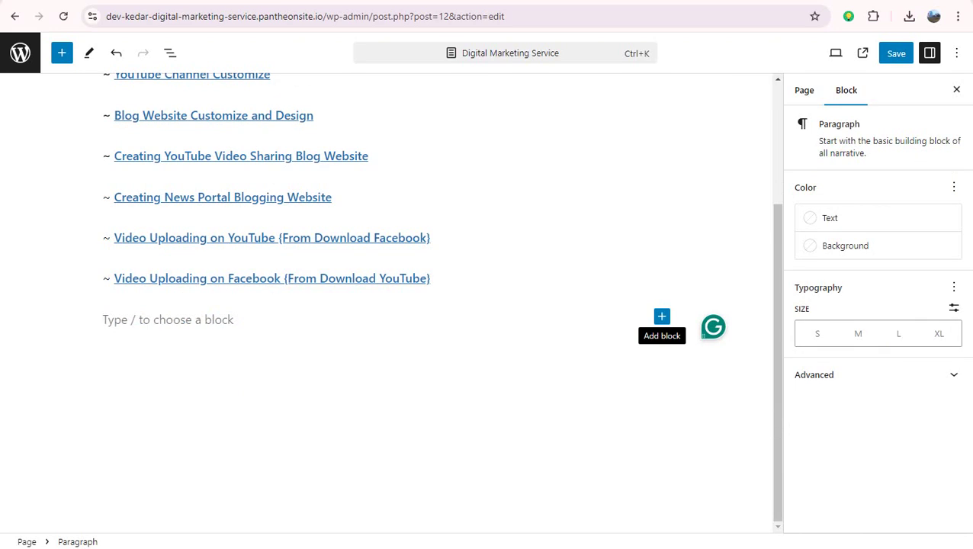
{"action": "scroll", "coordinate": [389, 305], "scroll_direction": "up", "scroll_amount": 2}
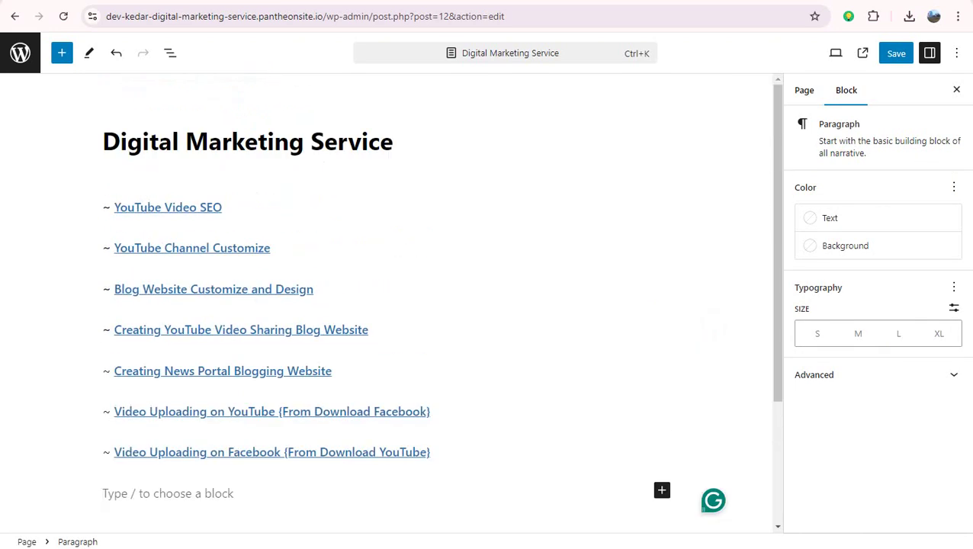
{"action": "left_click", "coordinate": [222, 207]}
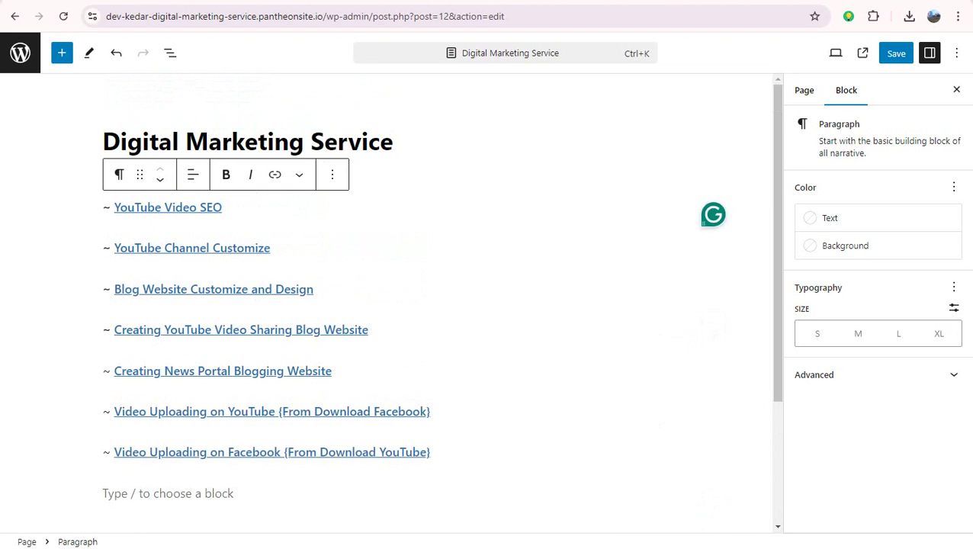
{"action": "key", "text": "Return"}
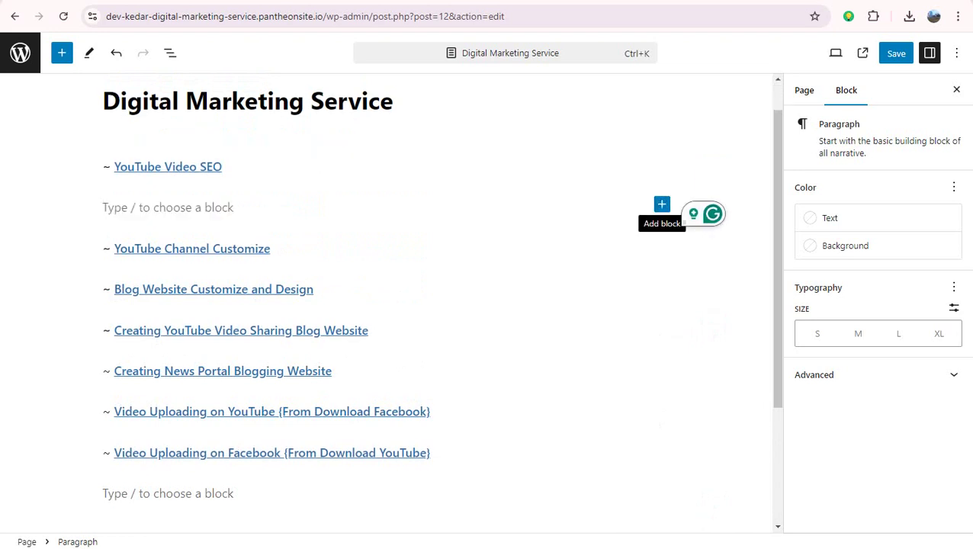
{"action": "key", "text": "ctrl+v"}
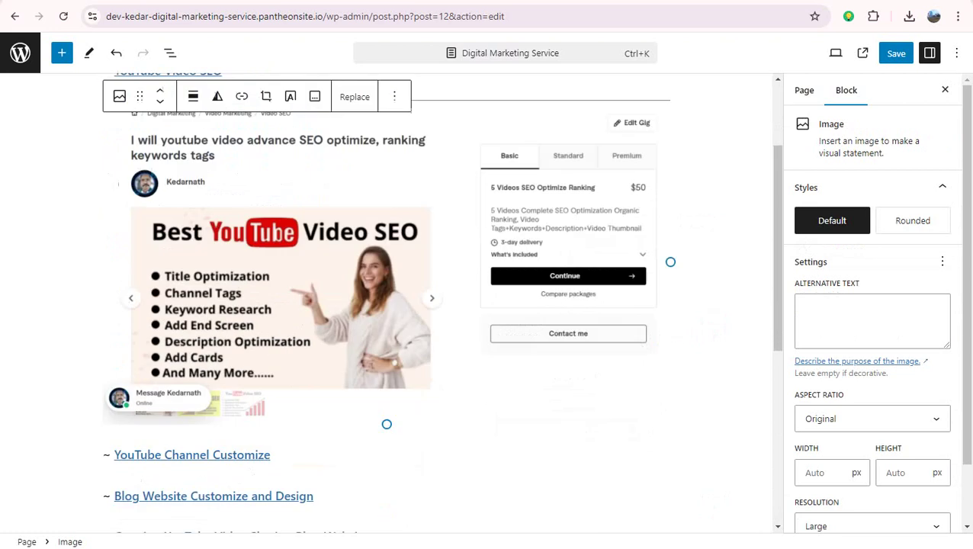
{"action": "scroll", "coordinate": [442, 305], "scroll_direction": "up", "scroll_amount": 2}
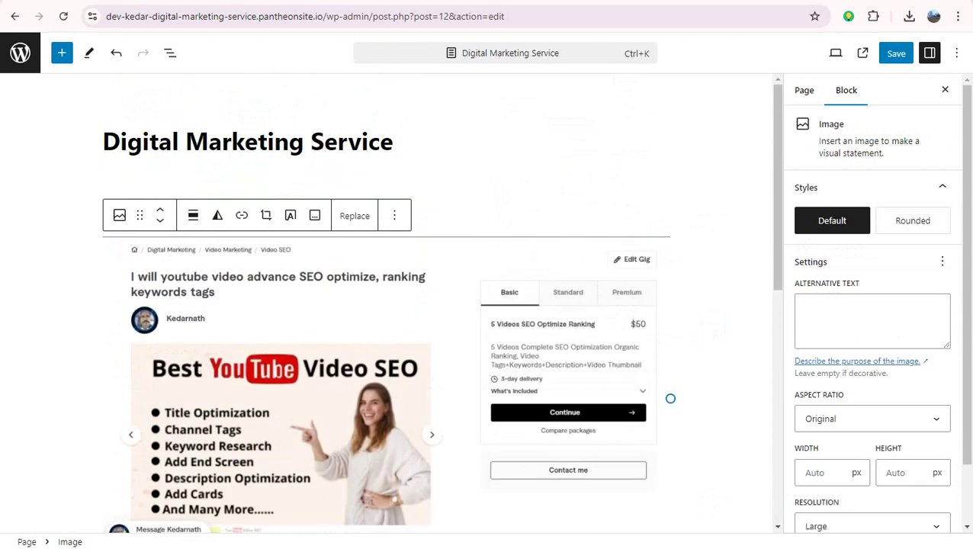
{"action": "scroll", "coordinate": [442, 305], "scroll_direction": "down", "scroll_amount": 2}
{"action": "scroll", "coordinate": [443, 305], "scroll_direction": "up", "scroll_amount": 2}
{"action": "left_click", "coordinate": [394, 141]}
- Insert the "Adsense RESPONSIVE Blogger Website" picture as an image block below the "Blog Website Customize and Design" line
{"action": "scroll", "coordinate": [442, 305], "scroll_direction": "down", "scroll_amount": 4}
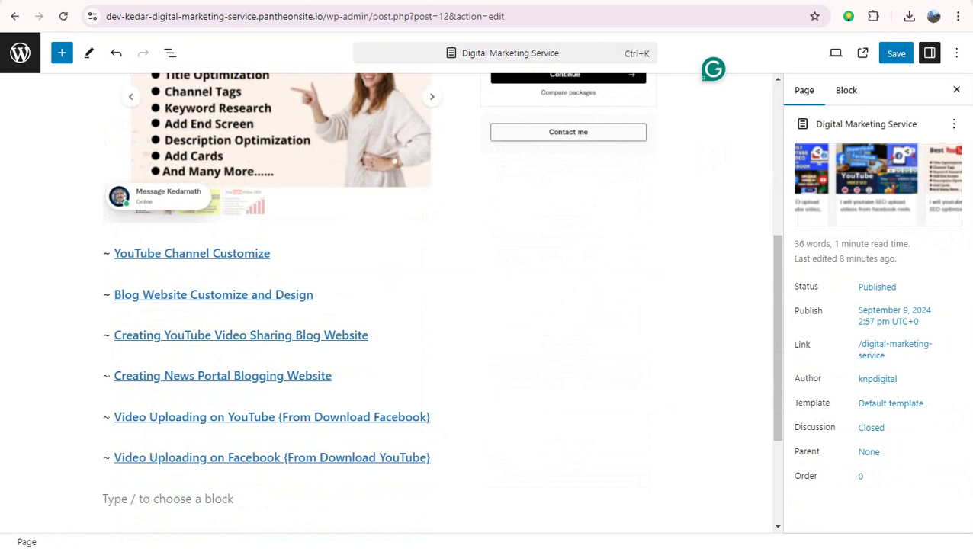
{"action": "left_click", "coordinate": [314, 295]}
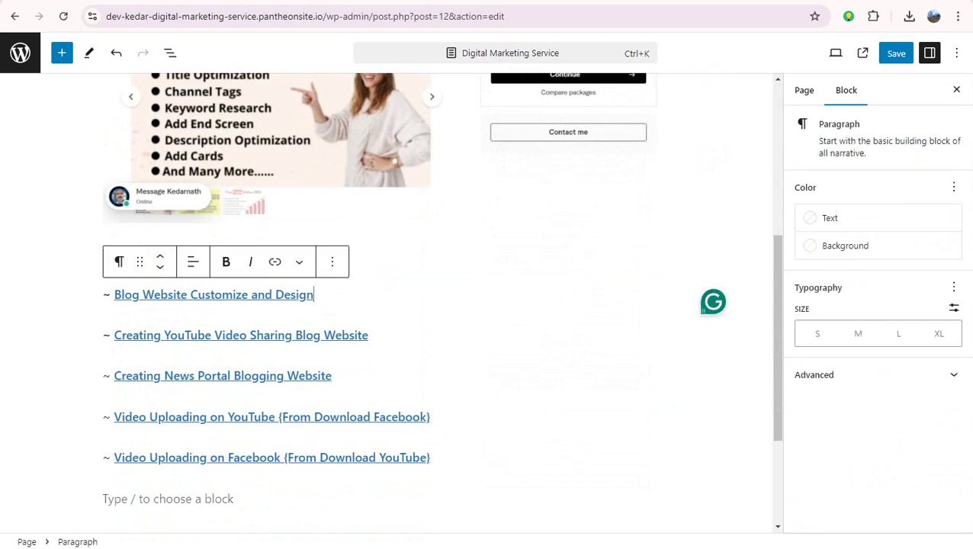
{"action": "key", "text": "Return"}
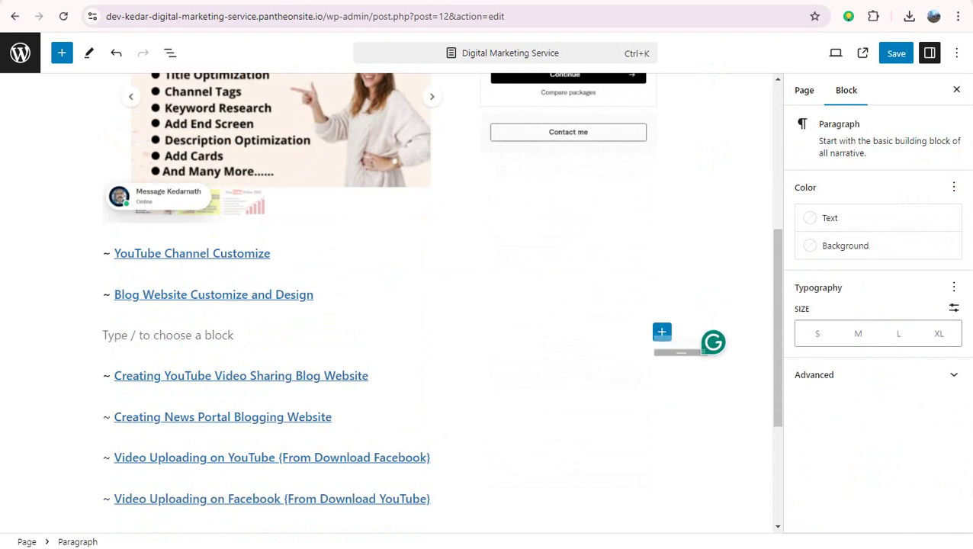
{"action": "left_click", "coordinate": [662, 332]}
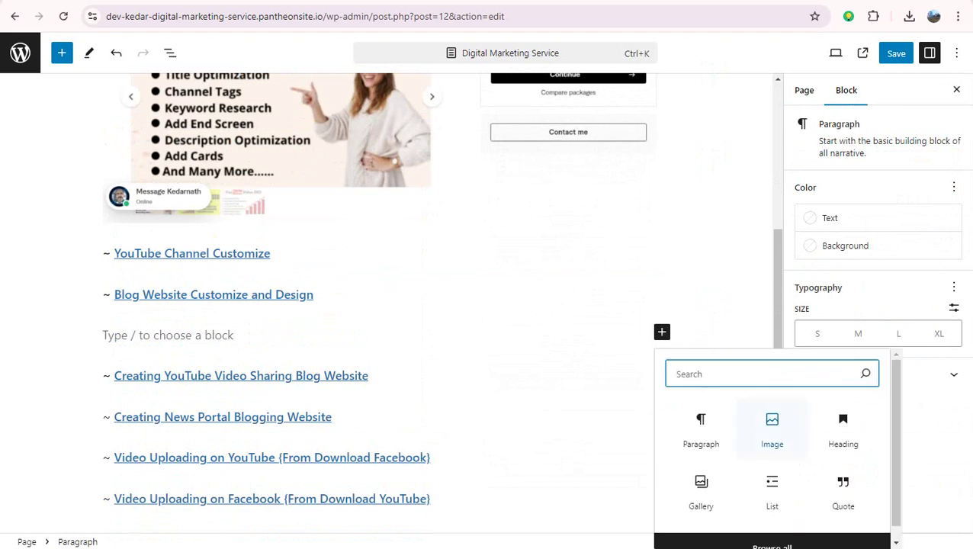
{"action": "left_click", "coordinate": [772, 427]}
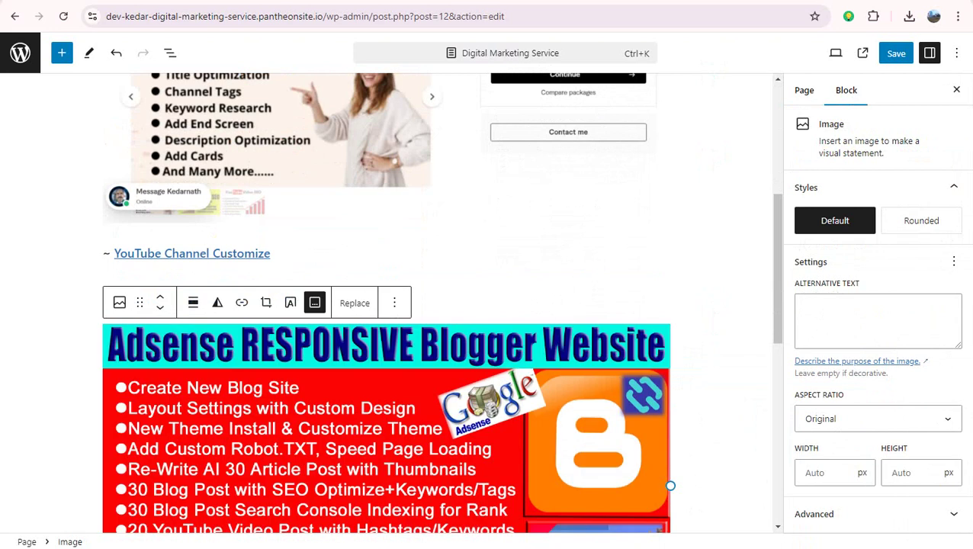
- Insert the screenshot of the YouTube SEO upload gig in a new block below "Video Uploading on YouTube {From Download Facebook}"
{"action": "scroll", "coordinate": [441, 302], "scroll_direction": "down", "scroll_amount": 6}
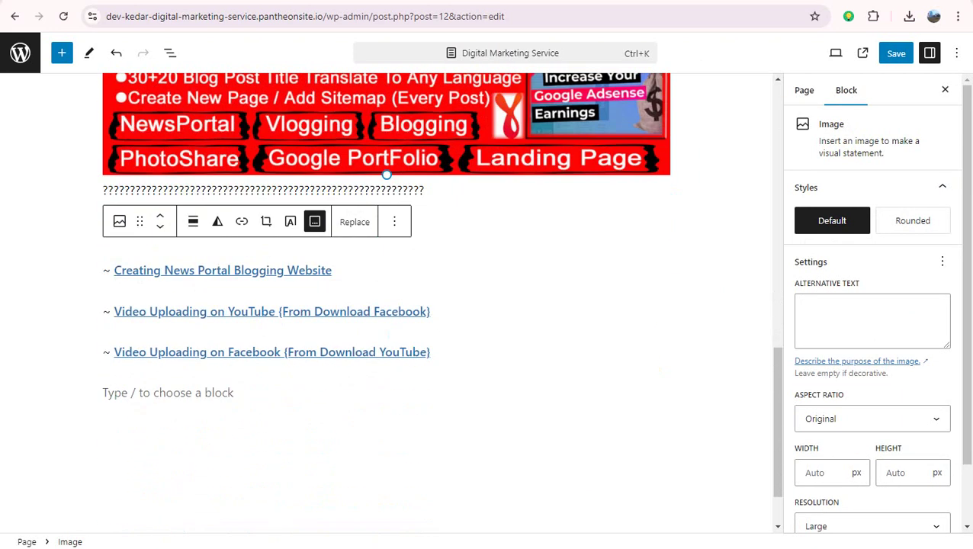
{"action": "left_click", "coordinate": [428, 311]}
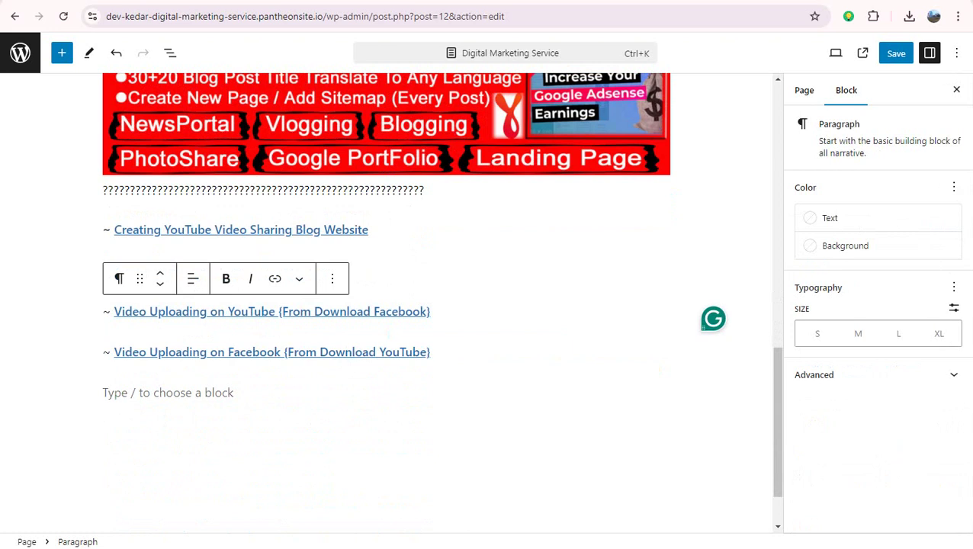
{"action": "key", "text": "Return"}
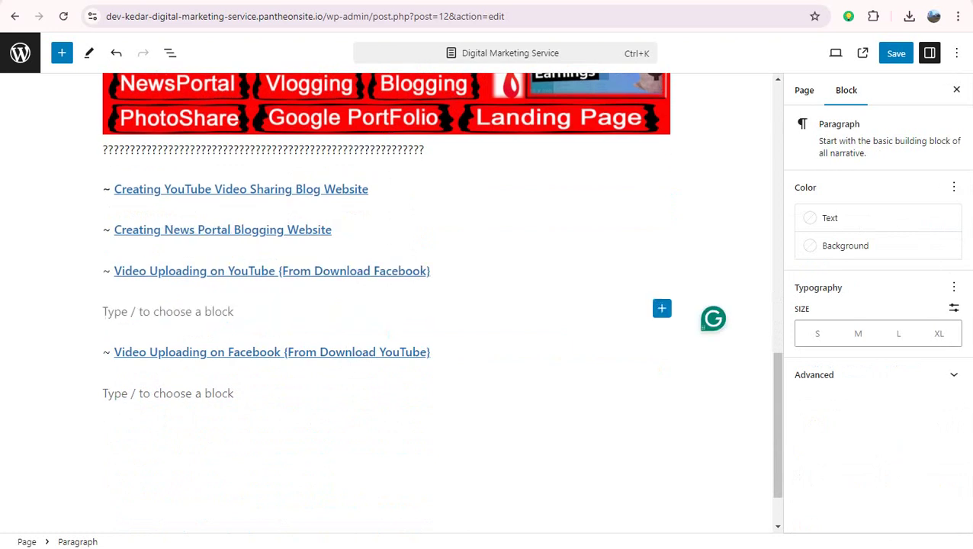
{"action": "left_click", "coordinate": [662, 308]}
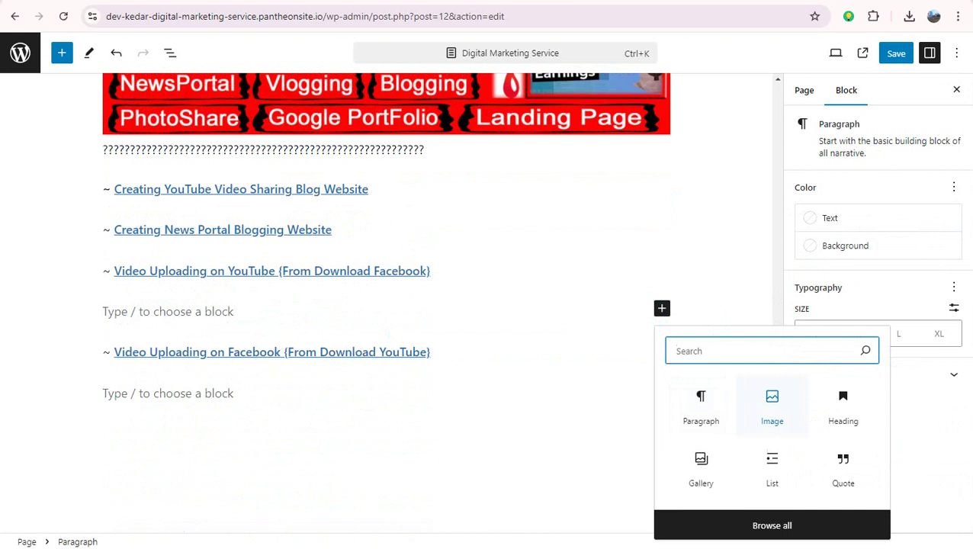
{"action": "key", "text": "ctrl+v"}
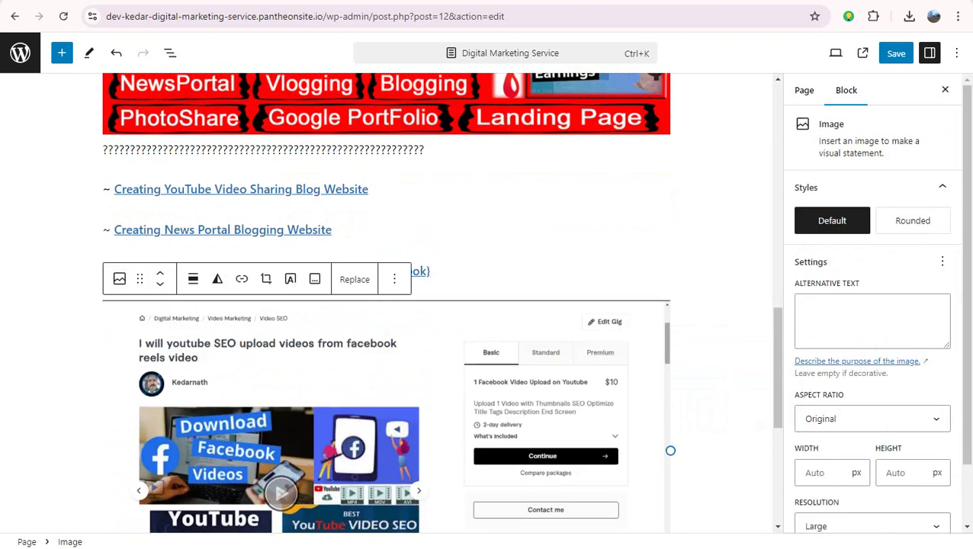
- Insert the screenshot of the Facebook SEO upload gig in the empty block below "Video Uploading on Facebook {From Download YouTube}"
{"action": "scroll", "coordinate": [386, 305], "scroll_direction": "down", "scroll_amount": 2}
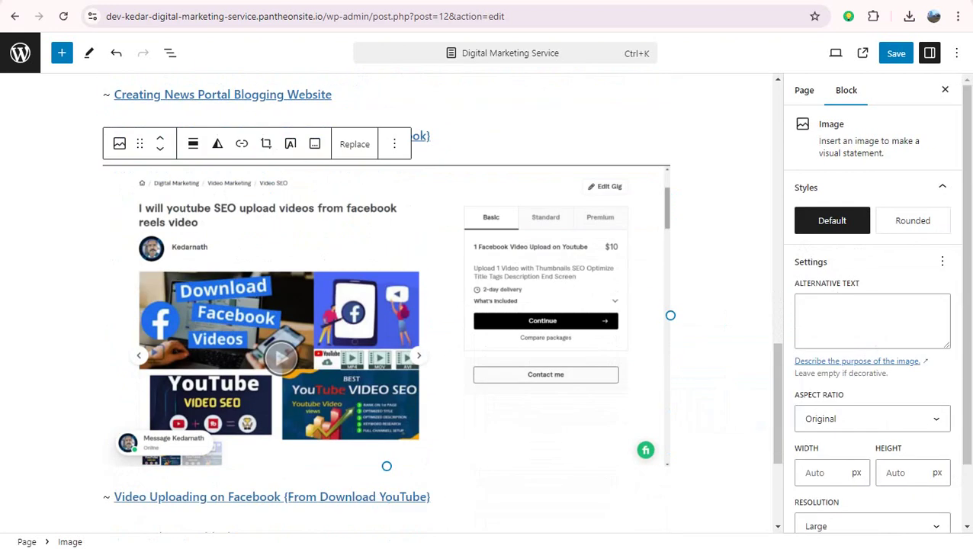
{"action": "scroll", "coordinate": [385, 305], "scroll_direction": "down", "scroll_amount": 3}
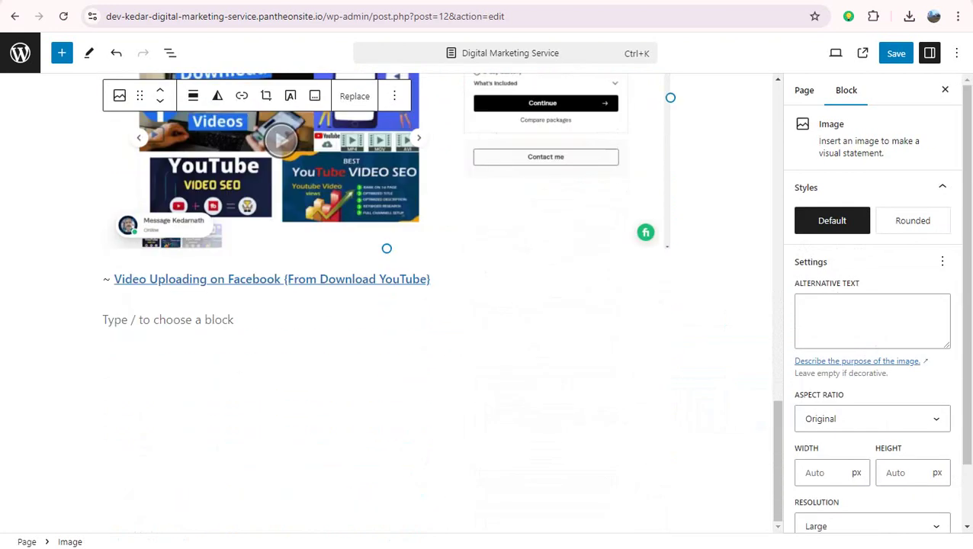
{"action": "left_click", "coordinate": [168, 320]}
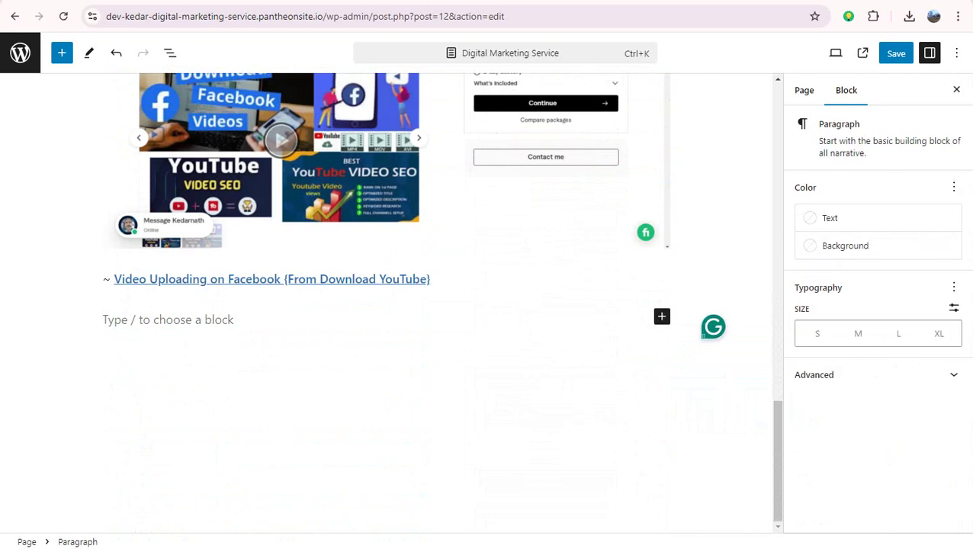
{"action": "left_click", "coordinate": [662, 316]}
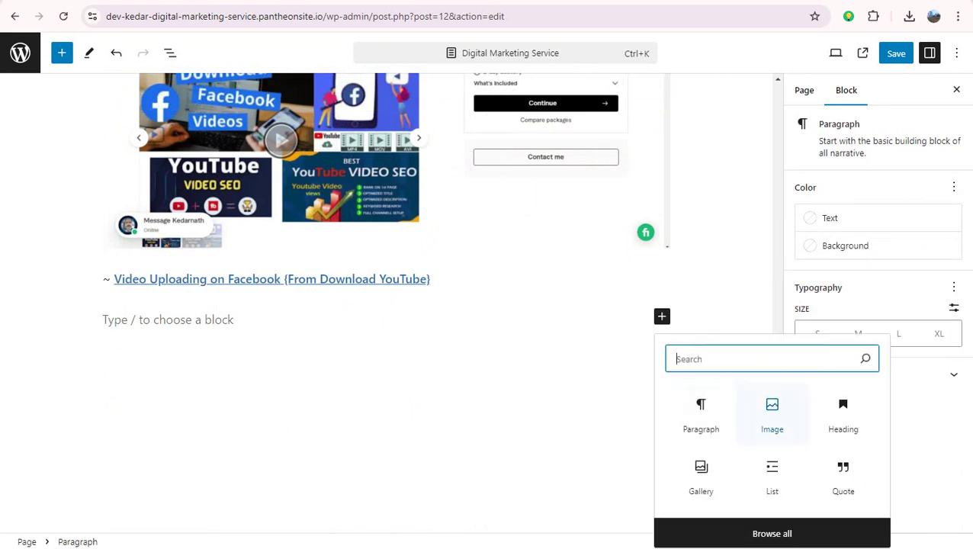
{"action": "key", "text": "ctrl+v"}
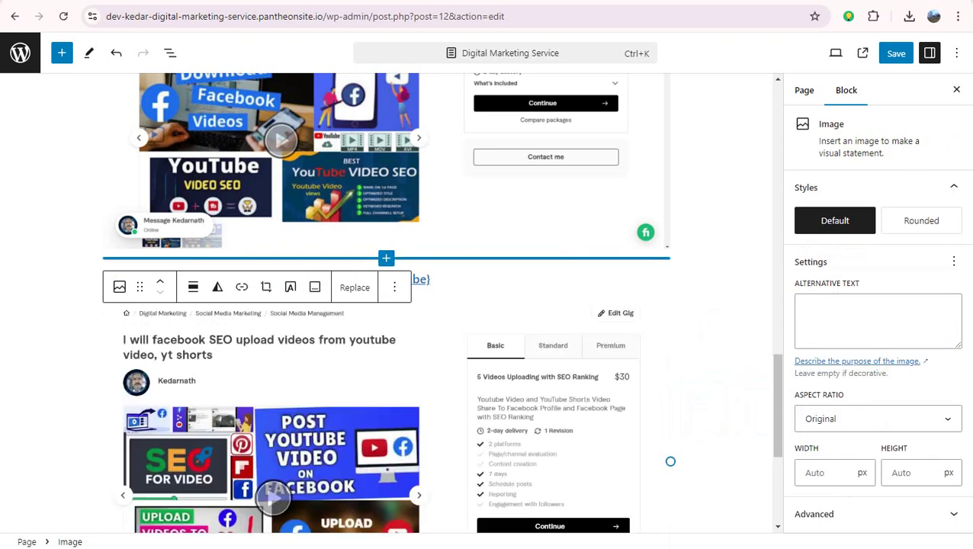
- Check the inserted gig images throughout the Digital Marketing Service page and save the page
{"action": "scroll", "coordinate": [670, 463], "scroll_direction": "down", "scroll_amount": 3}
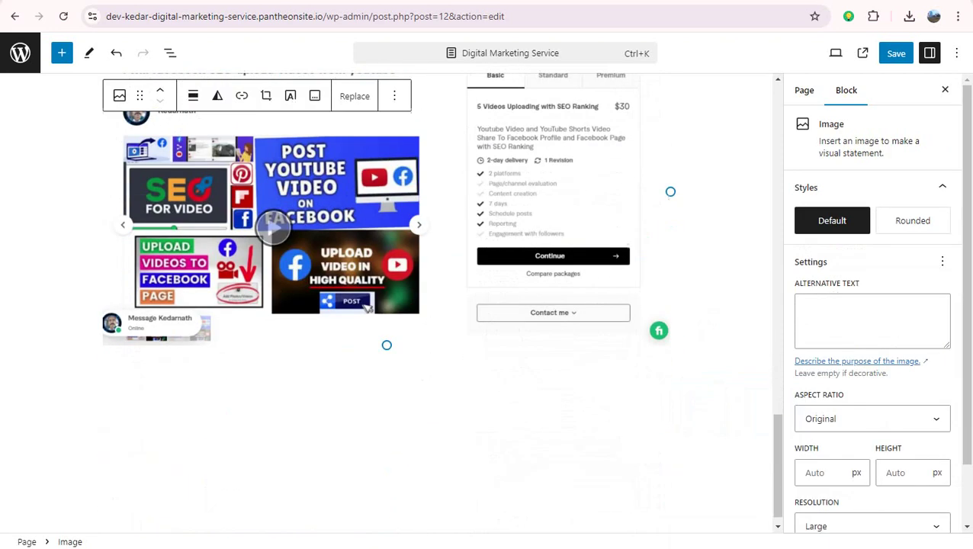
{"action": "scroll", "coordinate": [669, 376], "scroll_direction": "up", "scroll_amount": 7}
{"action": "scroll", "coordinate": [386, 305], "scroll_direction": "up", "scroll_amount": 10}
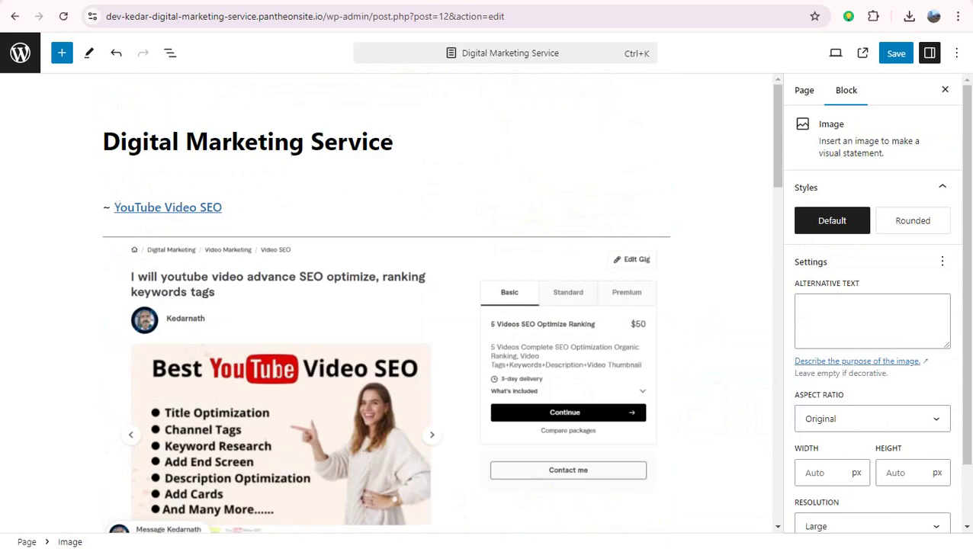
{"action": "scroll", "coordinate": [386, 305], "scroll_direction": "down", "scroll_amount": 15}
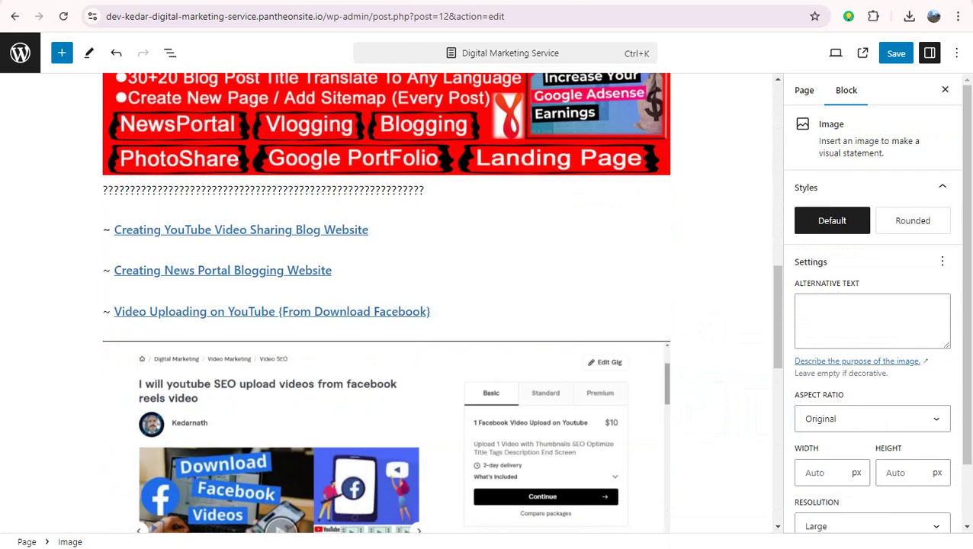
{"action": "scroll", "coordinate": [386, 329], "scroll_direction": "down", "scroll_amount": 5}
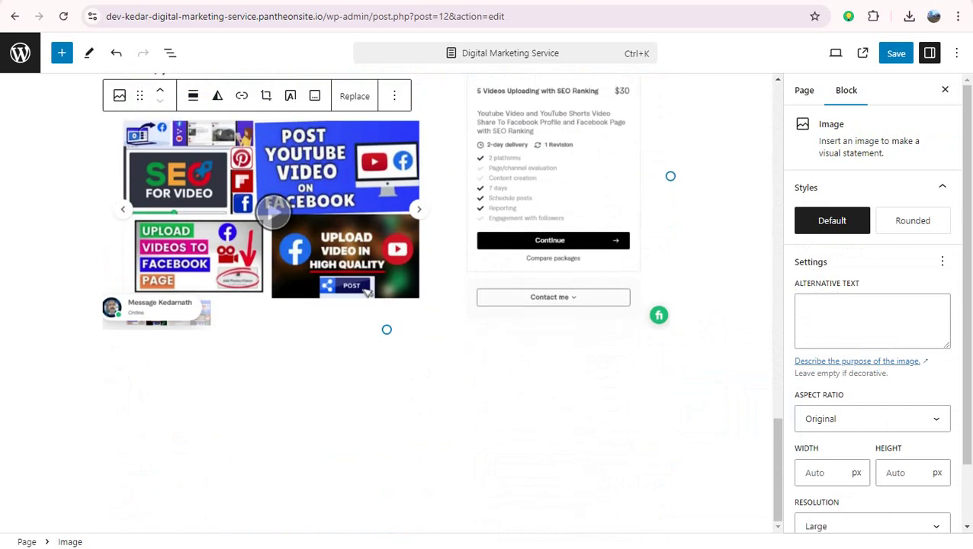
{"action": "key", "text": "ctrl+s"}
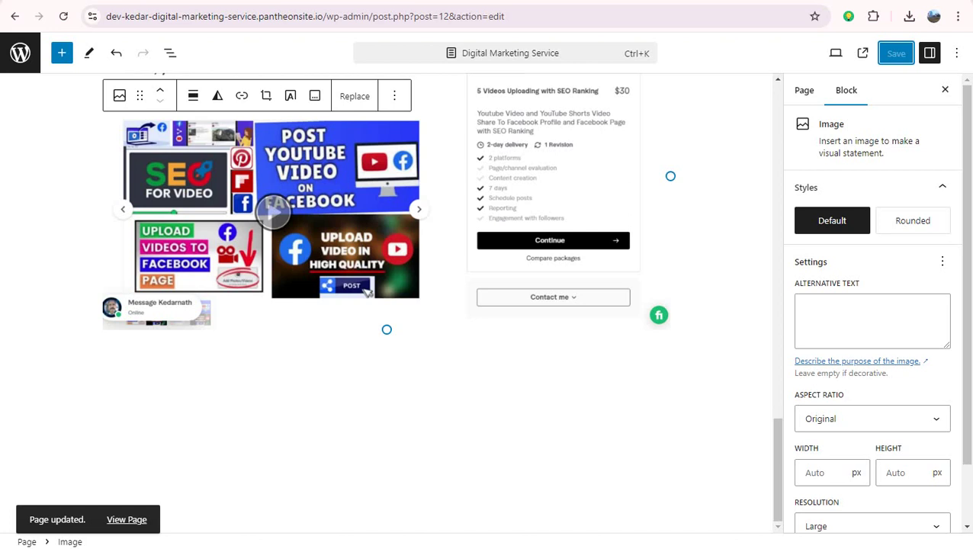
- Switch to the incognito browser window, reload the live site's front page, and view its Sample Page
{"action": "key", "text": "alt+Tab"}
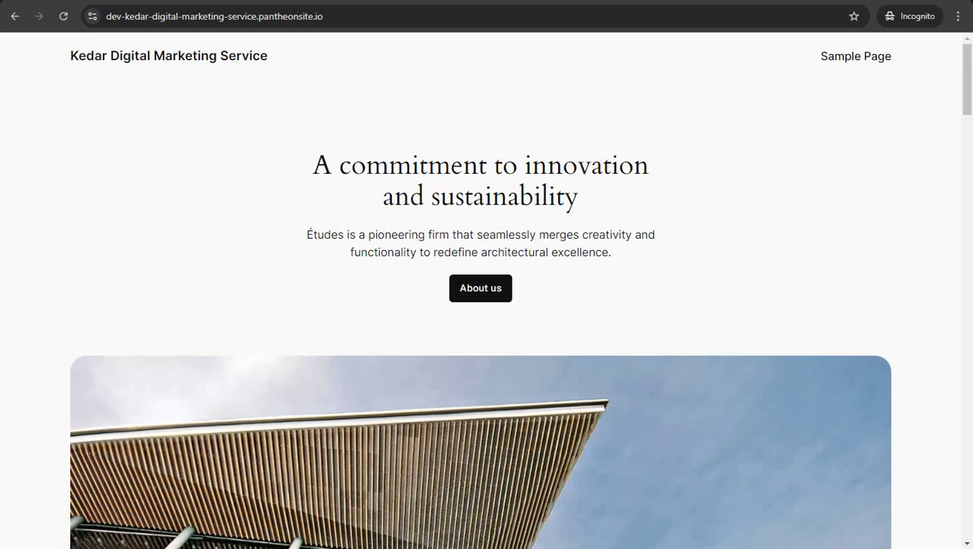
{"action": "left_click", "coordinate": [63, 16]}
{"action": "scroll", "coordinate": [480, 290], "scroll_direction": "down", "scroll_amount": 15}
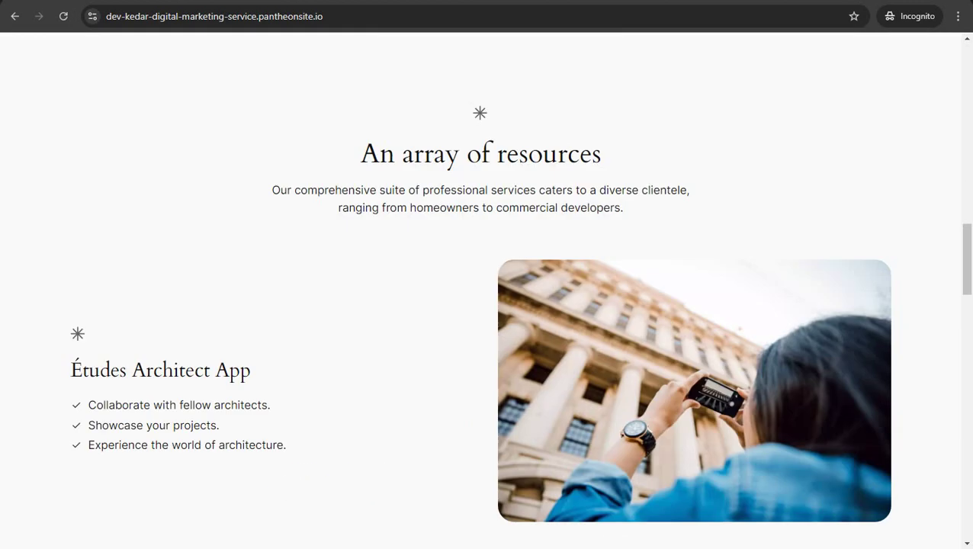
{"action": "scroll", "coordinate": [480, 290], "scroll_direction": "up", "scroll_amount": 15}
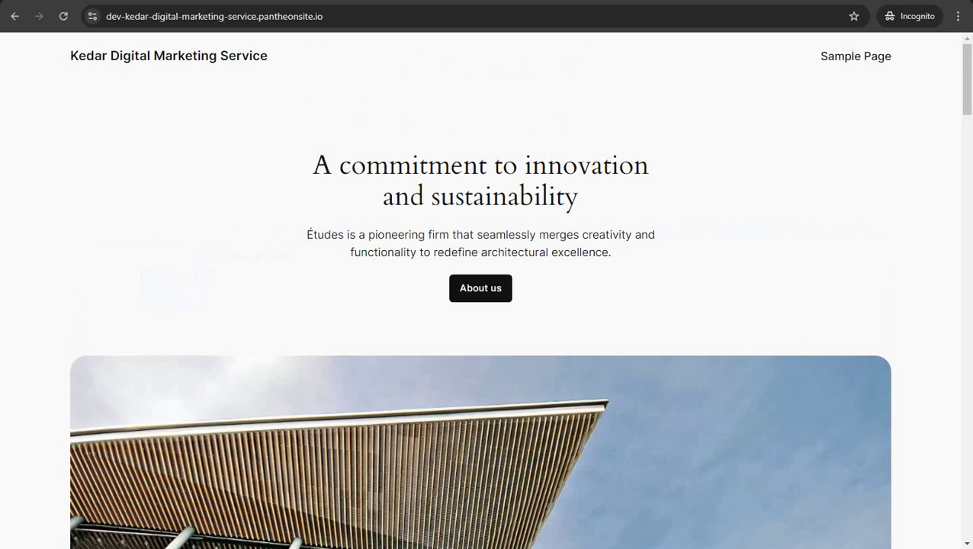
{"action": "key", "text": "F5"}
{"action": "left_click", "coordinate": [856, 55]}
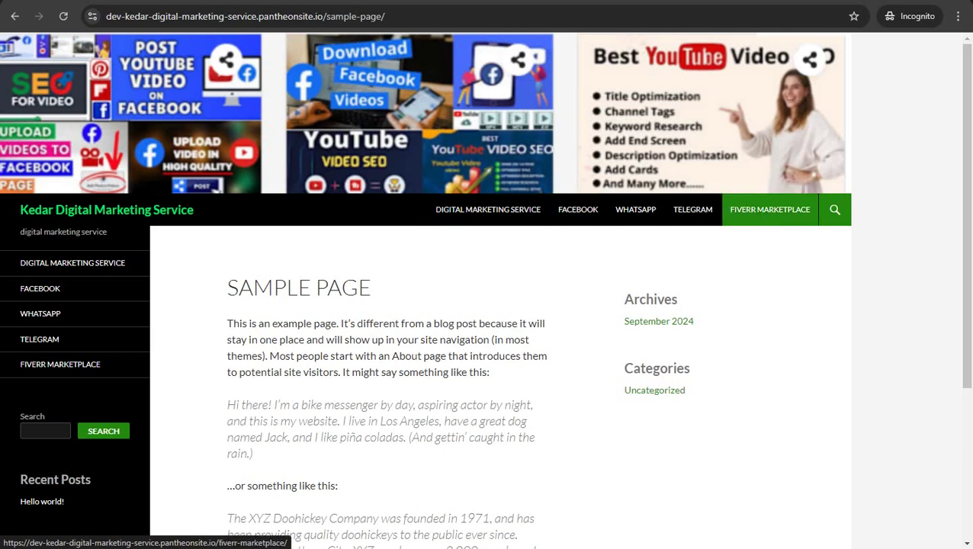
{"action": "scroll", "coordinate": [578, 209], "scroll_direction": "down", "scroll_amount": 3}
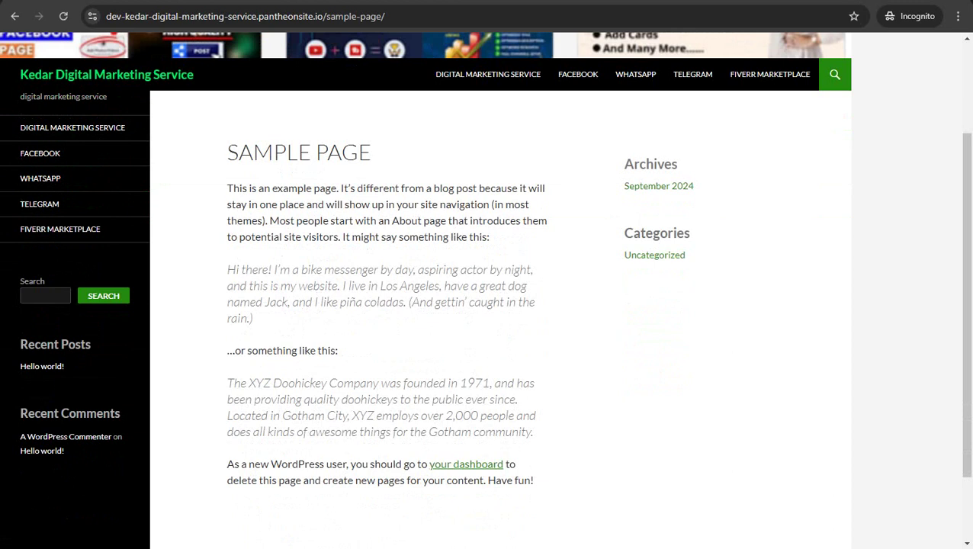
{"action": "scroll", "coordinate": [488, 290], "scroll_direction": "up", "scroll_amount": 1}
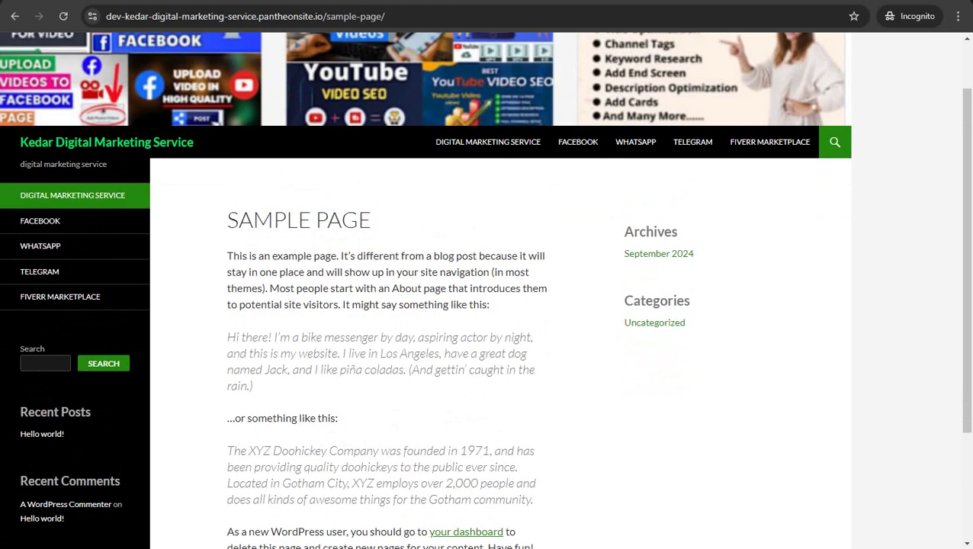
- Open the live Digital Marketing Service page and check its gig links and inserted images
{"action": "left_click", "coordinate": [73, 195]}
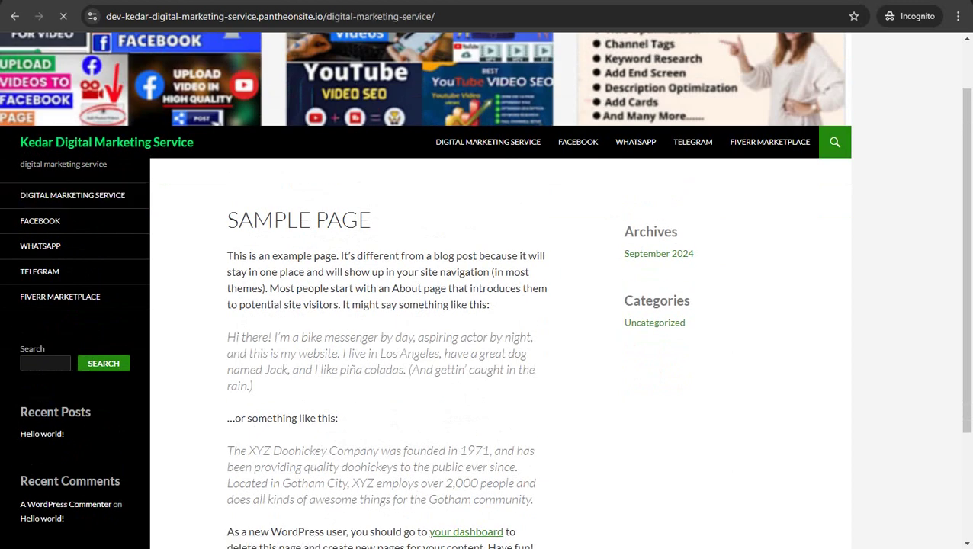
{"action": "scroll", "coordinate": [488, 290], "scroll_direction": "down", "scroll_amount": 4}
{"action": "scroll", "coordinate": [488, 290], "scroll_direction": "up", "scroll_amount": 2}
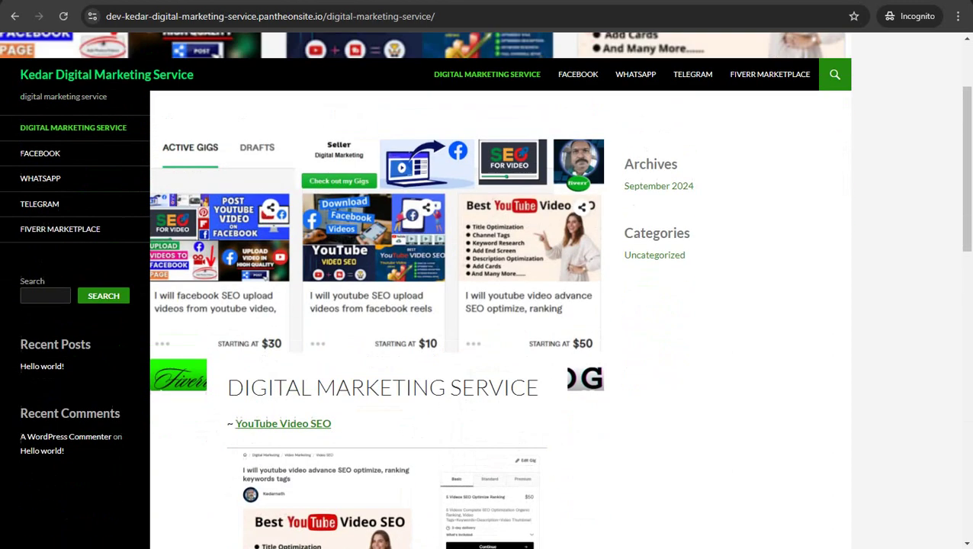
{"action": "scroll", "coordinate": [489, 290], "scroll_direction": "down", "scroll_amount": 4}
{"action": "scroll", "coordinate": [488, 290], "scroll_direction": "down", "scroll_amount": 9}
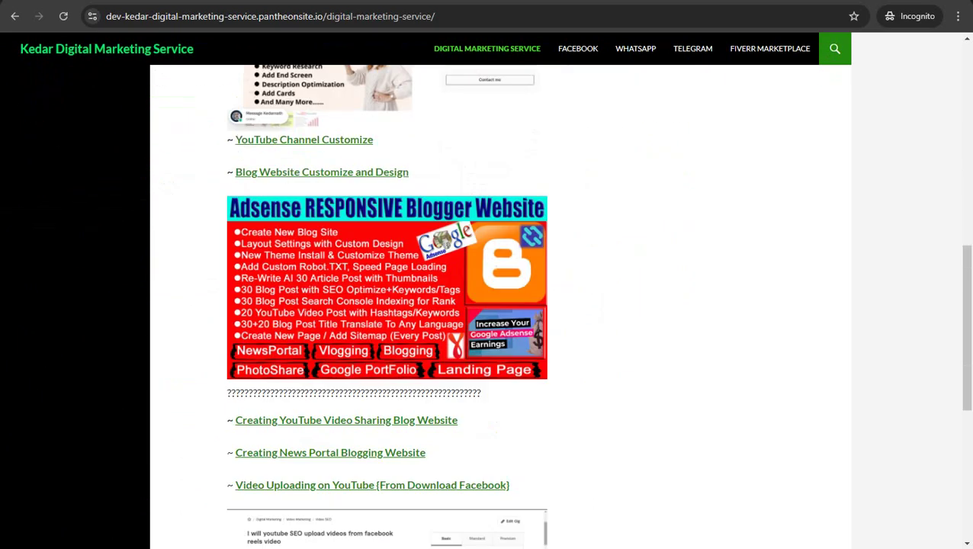
{"action": "scroll", "coordinate": [488, 290], "scroll_direction": "up", "scroll_amount": 15}
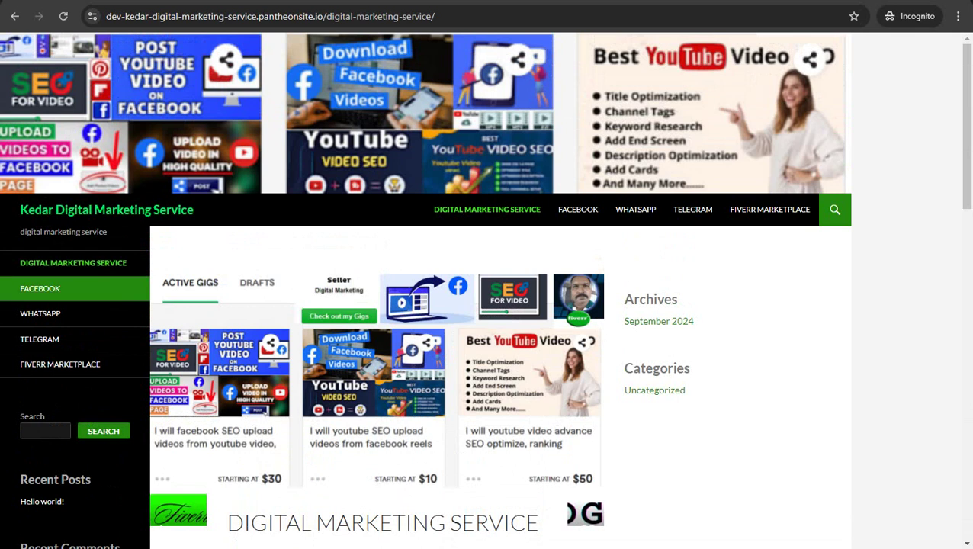
- Open the live site's Facebook page and check its content
{"action": "left_click", "coordinate": [40, 289]}
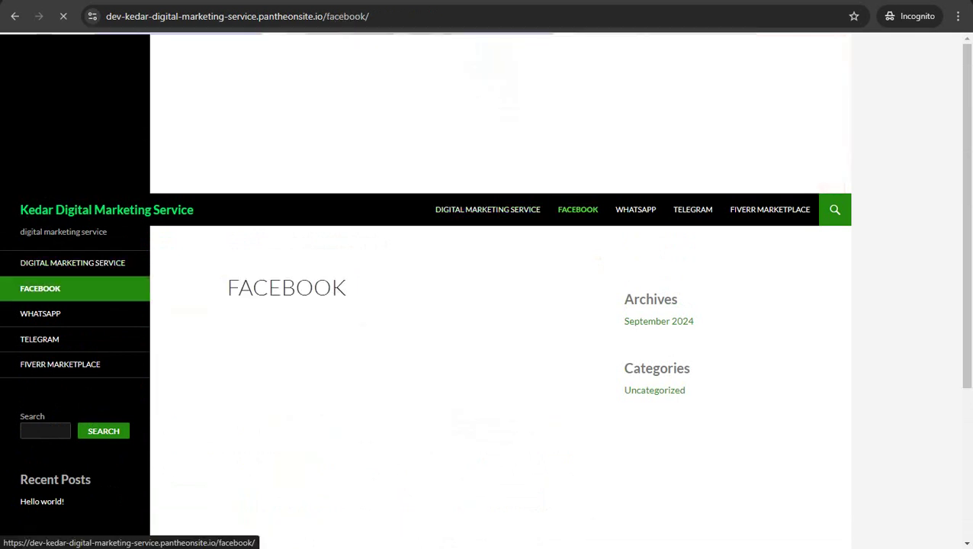
{"action": "scroll", "coordinate": [40, 313], "scroll_direction": "down", "scroll_amount": 2}
{"action": "scroll", "coordinate": [488, 289], "scroll_direction": "up", "scroll_amount": 2}
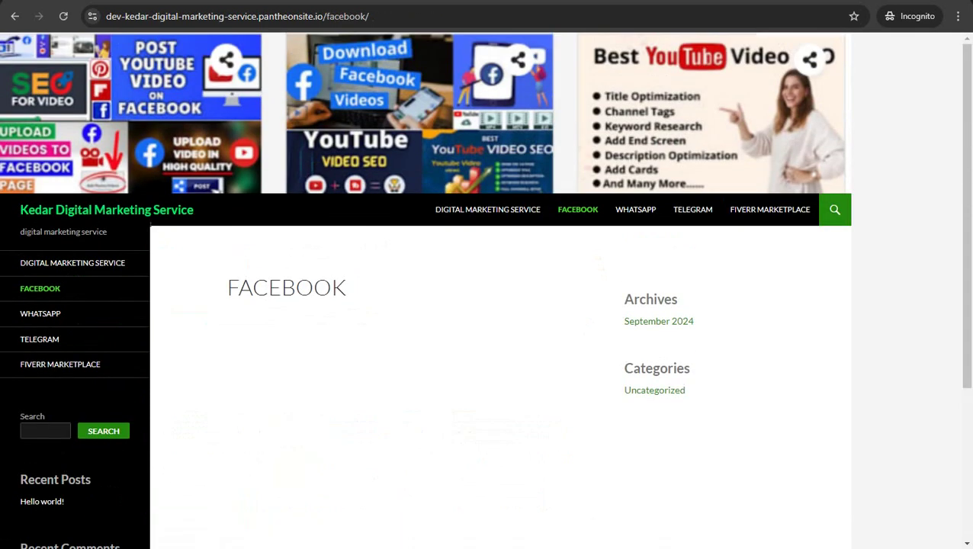